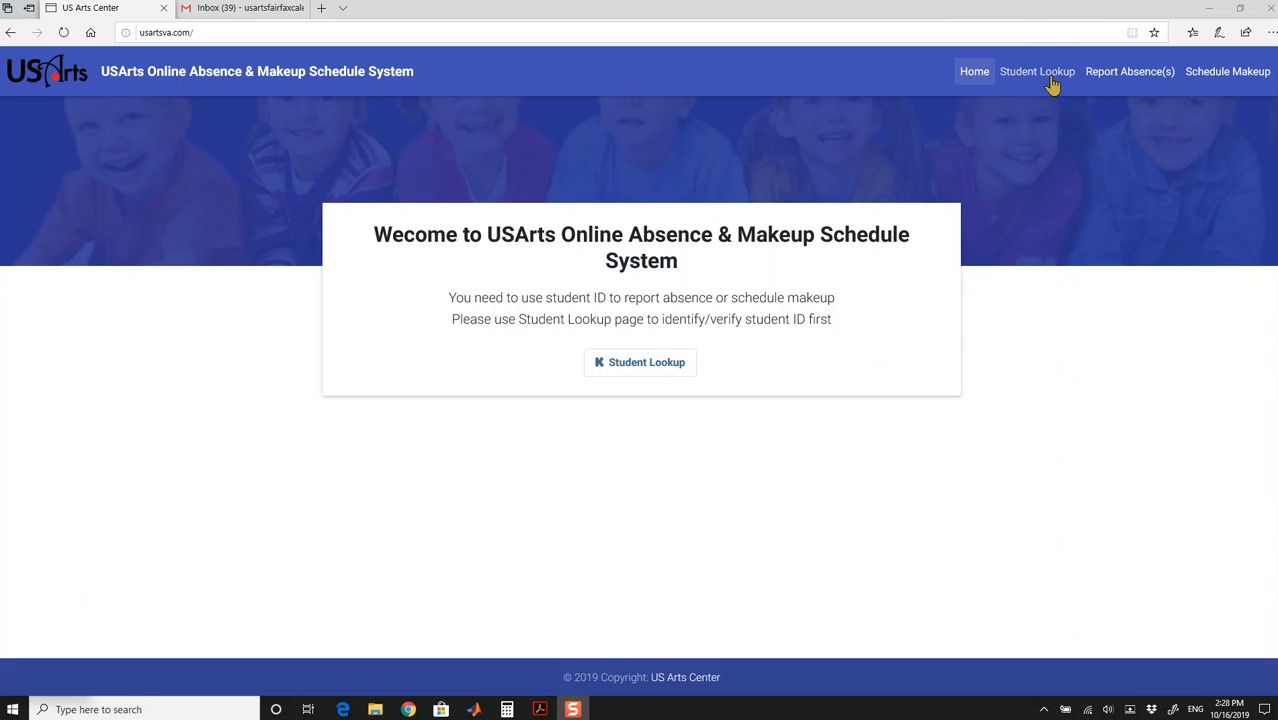
# Step: Open the Student Lookup page and search for the Fairfax student by entering the student ID
pyautogui.click(648, 365)
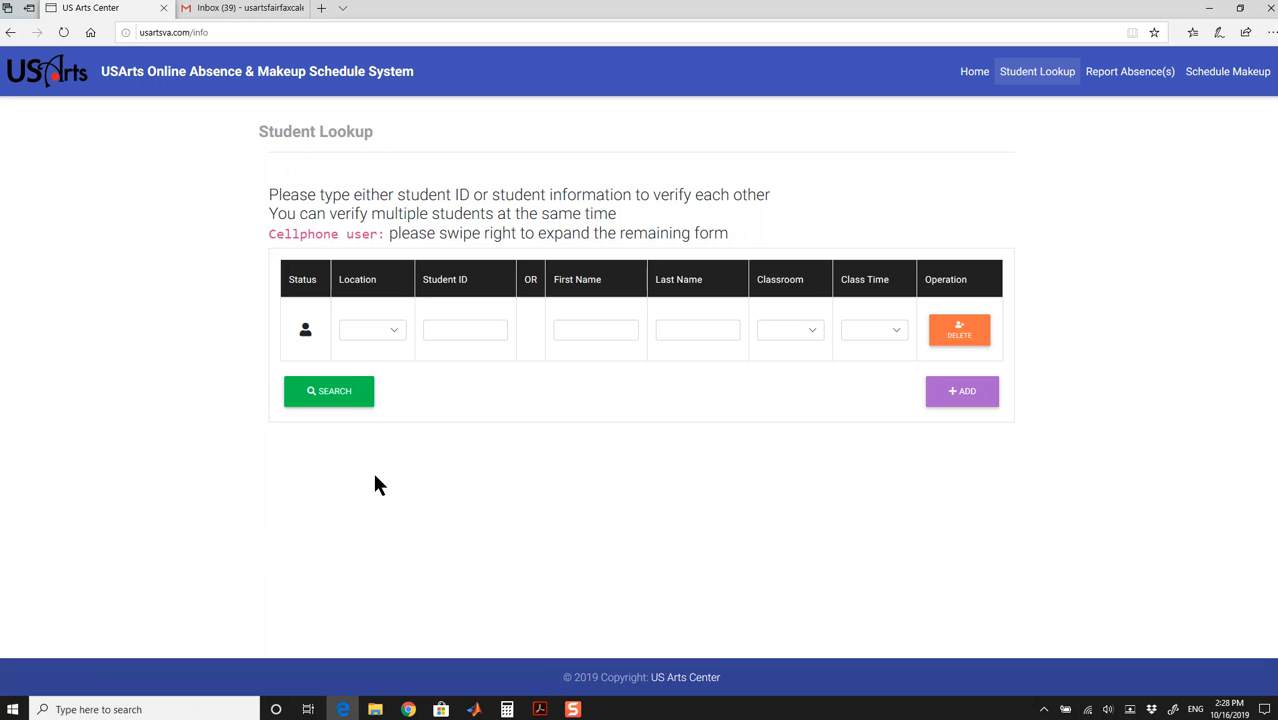
pyautogui.click(376, 329)
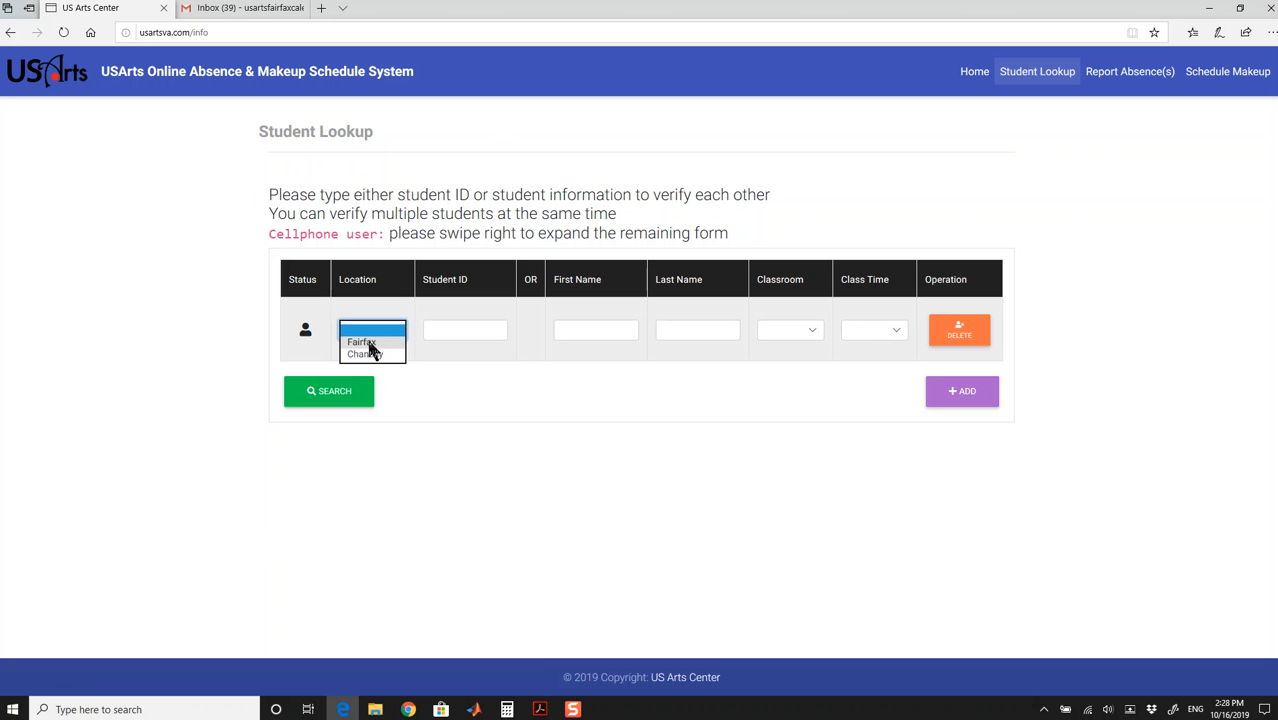
pyautogui.click(369, 344)
pyautogui.click(461, 331)
pyautogui.write('k99999')
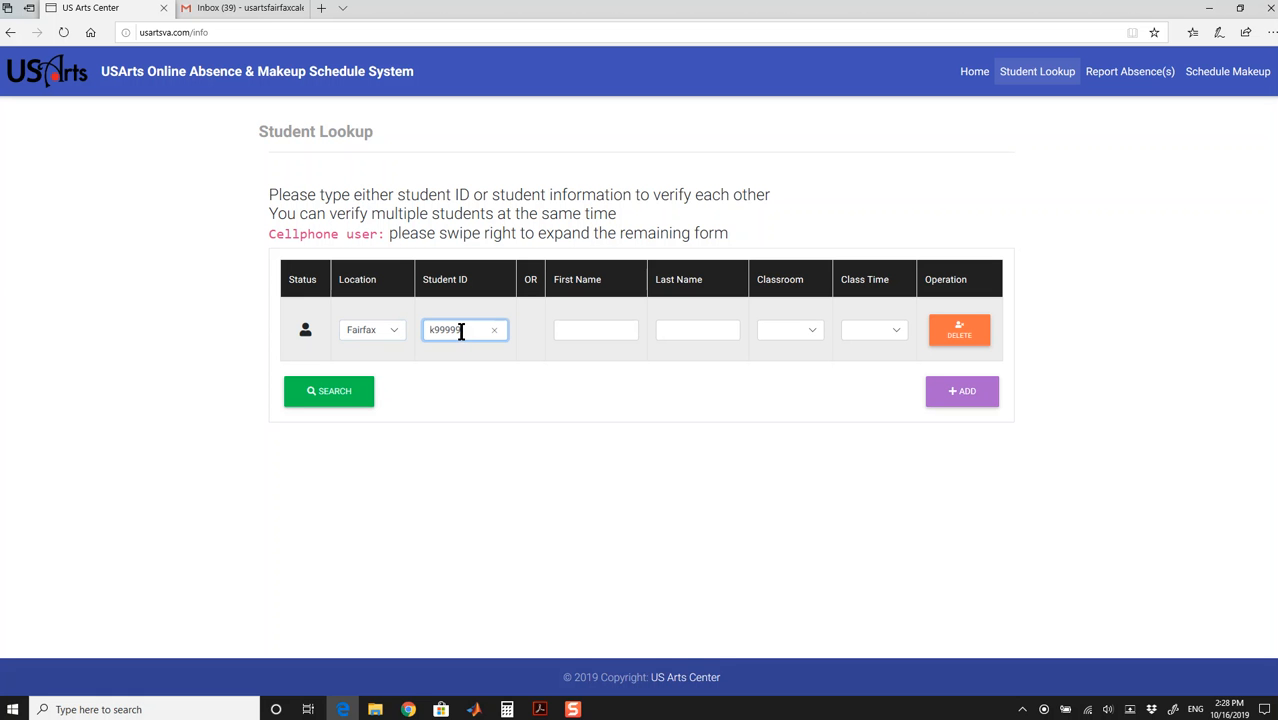
pyautogui.click(322, 397)
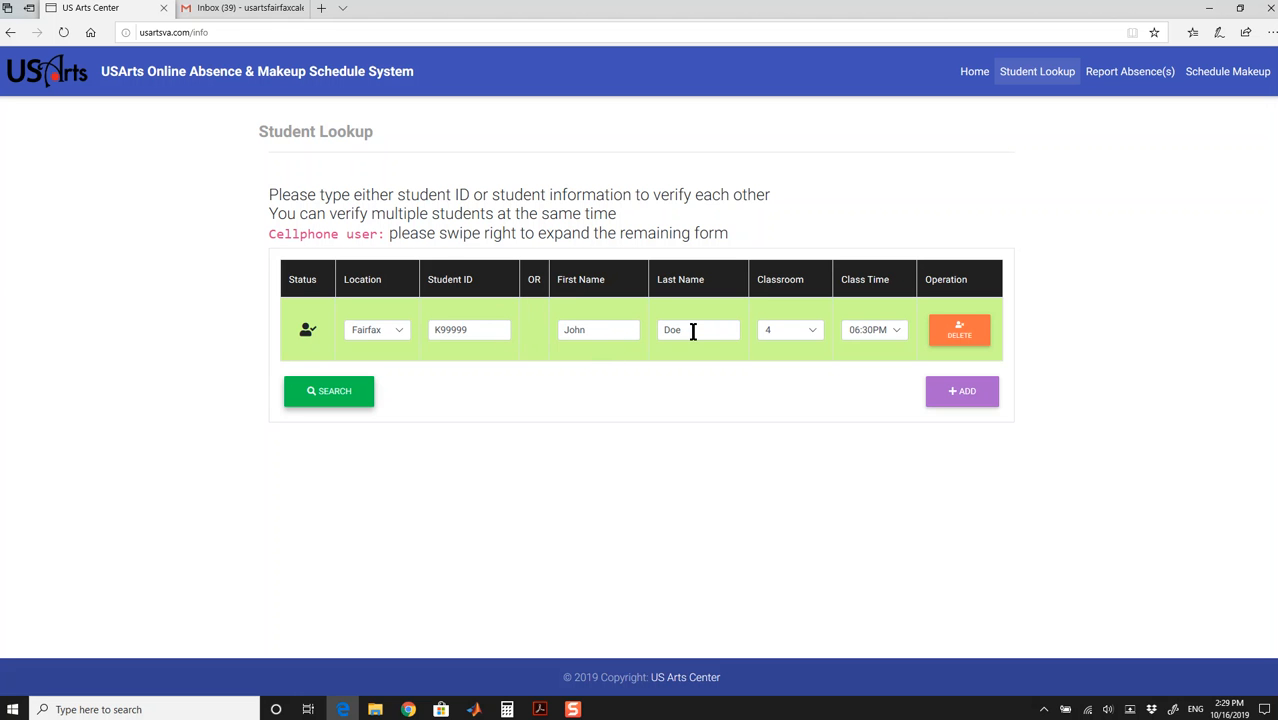
# Step: Add a second lookup row with location Fairfax and enter the student's first and last name
pyautogui.click(964, 391)
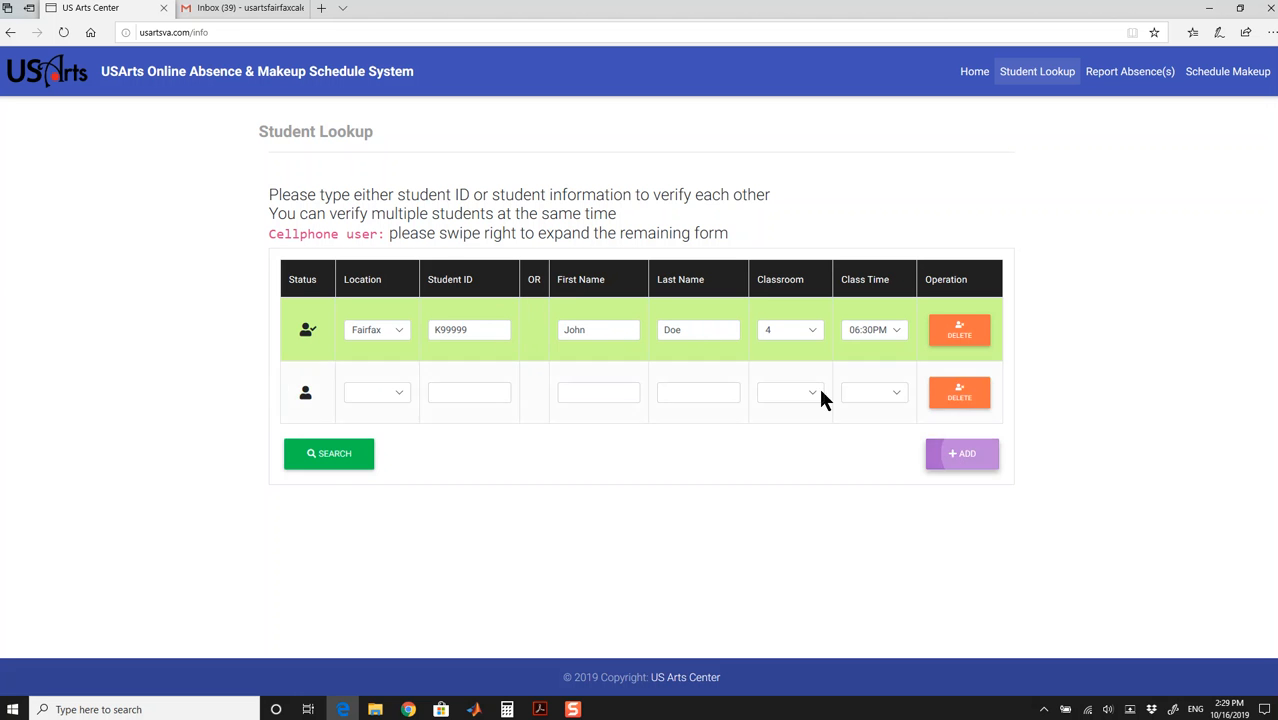
pyautogui.click(393, 402)
pyautogui.click(380, 404)
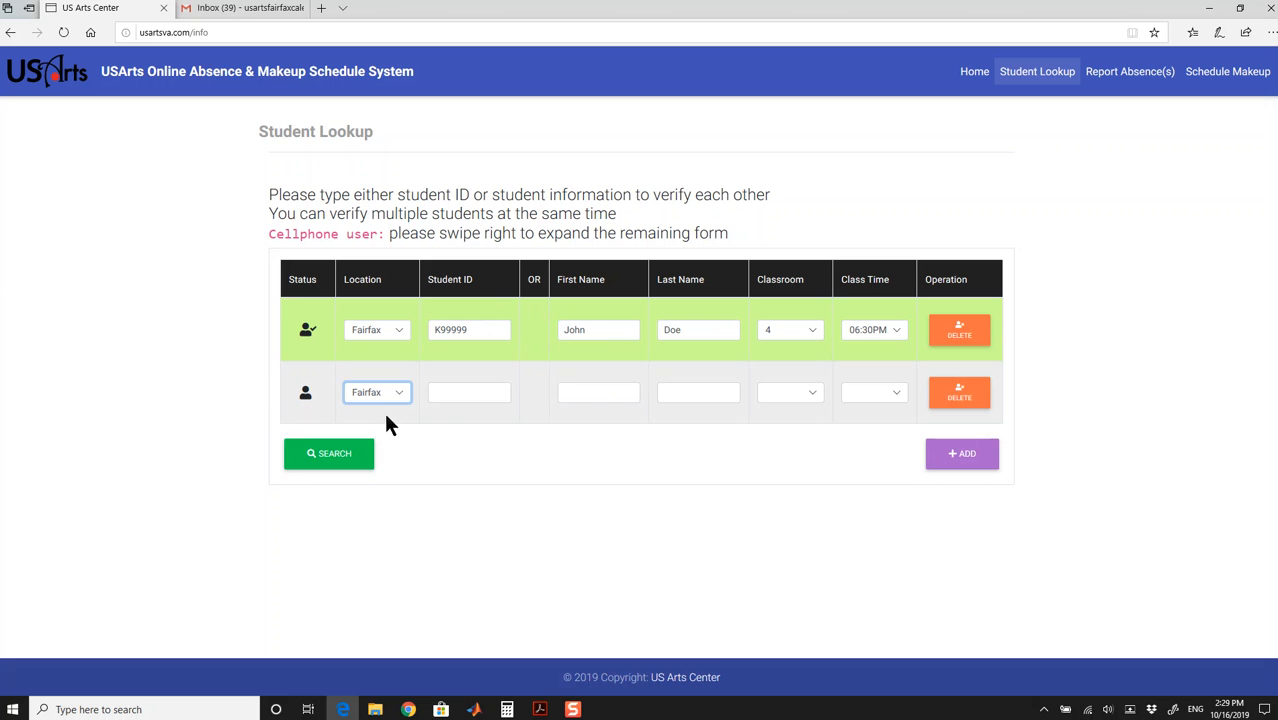
pyautogui.click(600, 390)
pyautogui.write('john')
pyautogui.press('Tab')
pyautogui.write('doe')
pyautogui.press('Tab')
# Step: Set the second lookup row to classroom 4 and class time 06:30PM
pyautogui.click(795, 395)
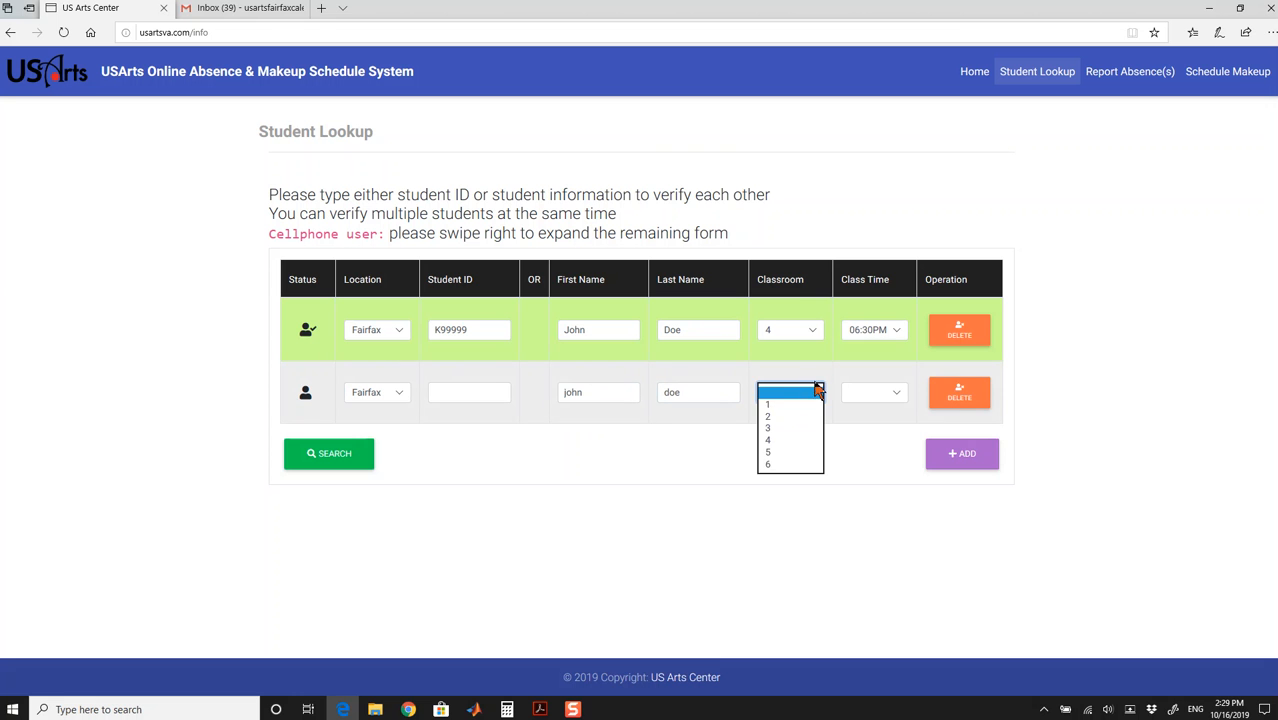
pyautogui.click(790, 440)
pyautogui.click(900, 393)
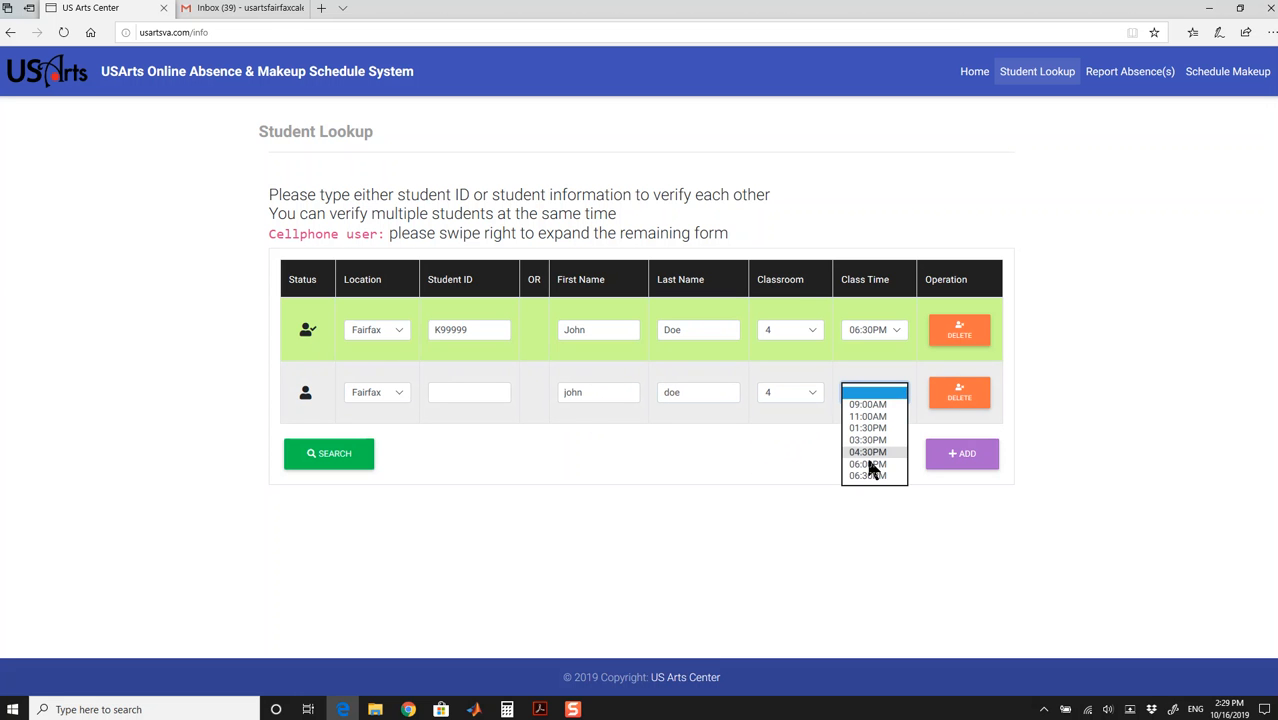
pyautogui.click(868, 475)
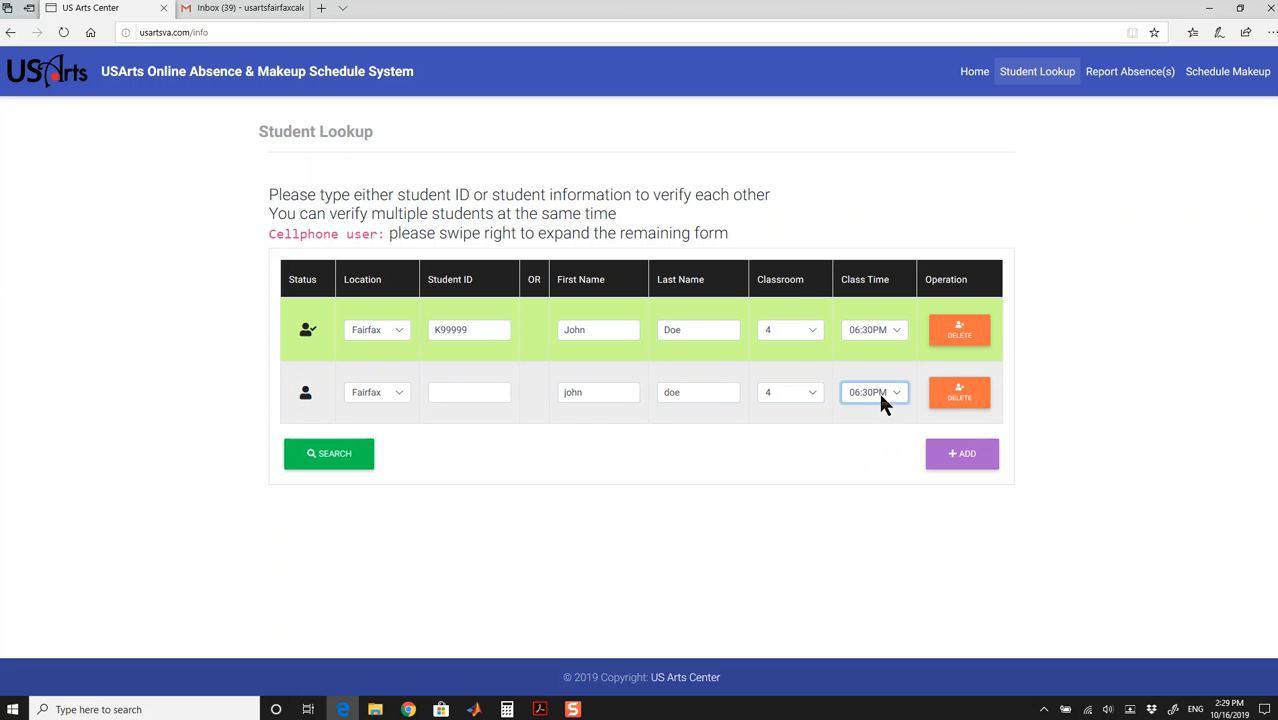
# Step: Change the second row's class time to 04:30PM and run the student search
pyautogui.click(882, 401)
pyautogui.click(869, 372)
pyautogui.click(854, 441)
pyautogui.click(328, 456)
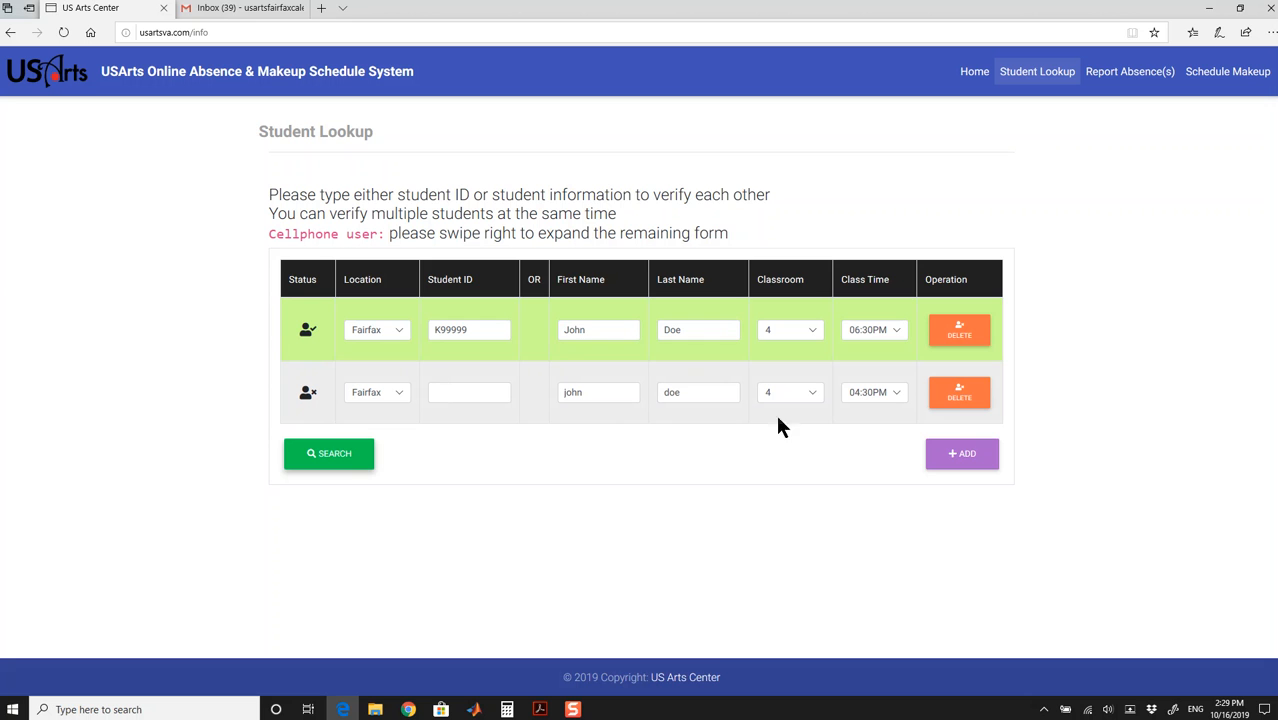
# Step: Search the second row again with class time 06:30PM and delete that row
pyautogui.click(871, 414)
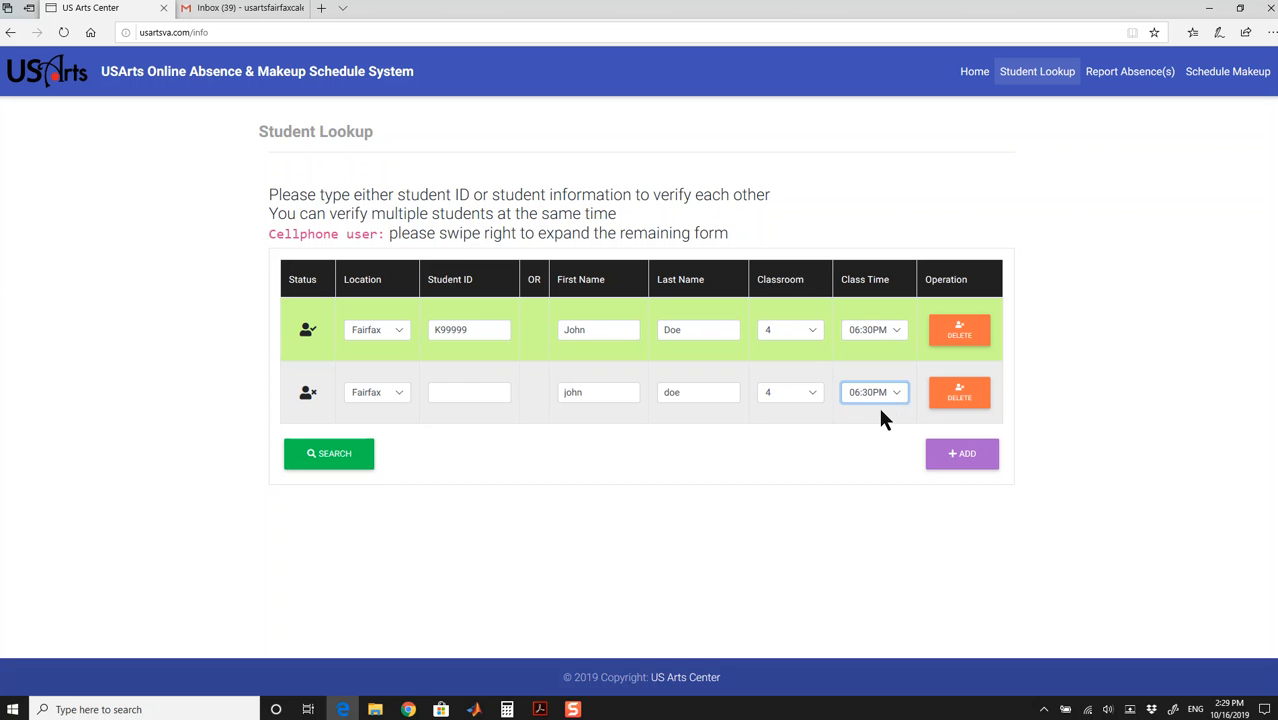
pyautogui.click(737, 446)
pyautogui.click(336, 462)
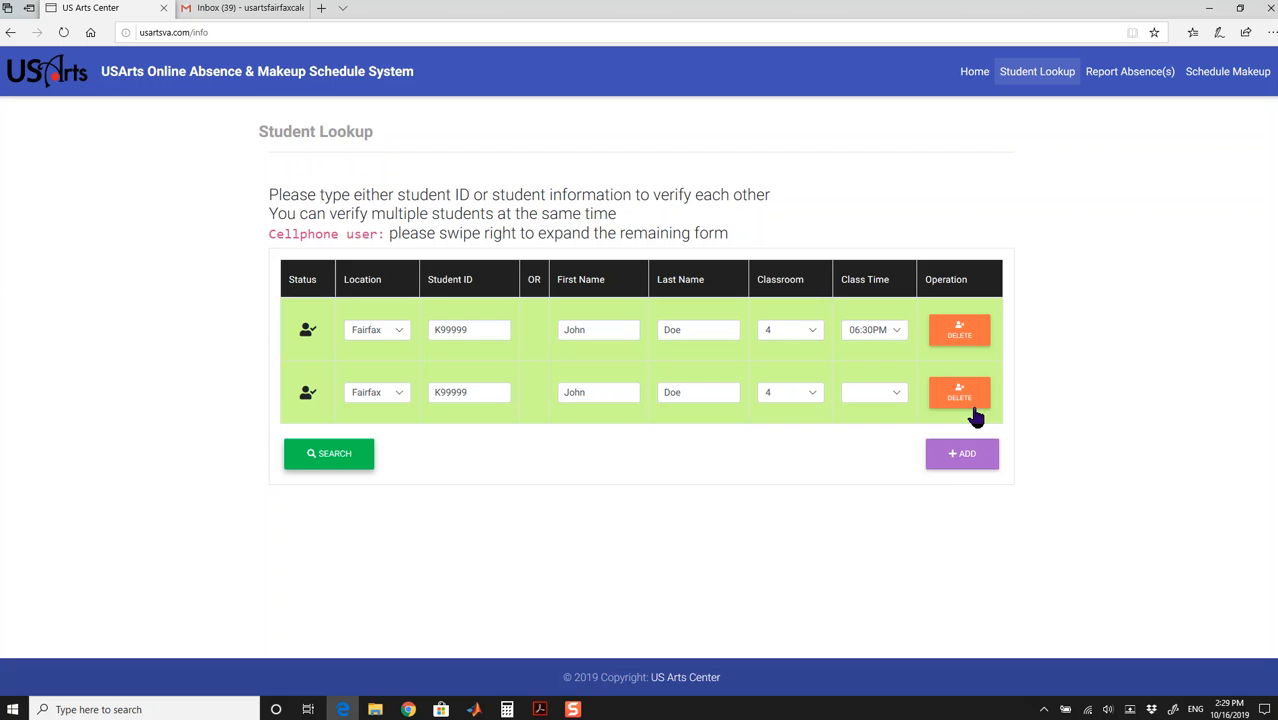
pyautogui.click(966, 392)
pyautogui.click(581, 401)
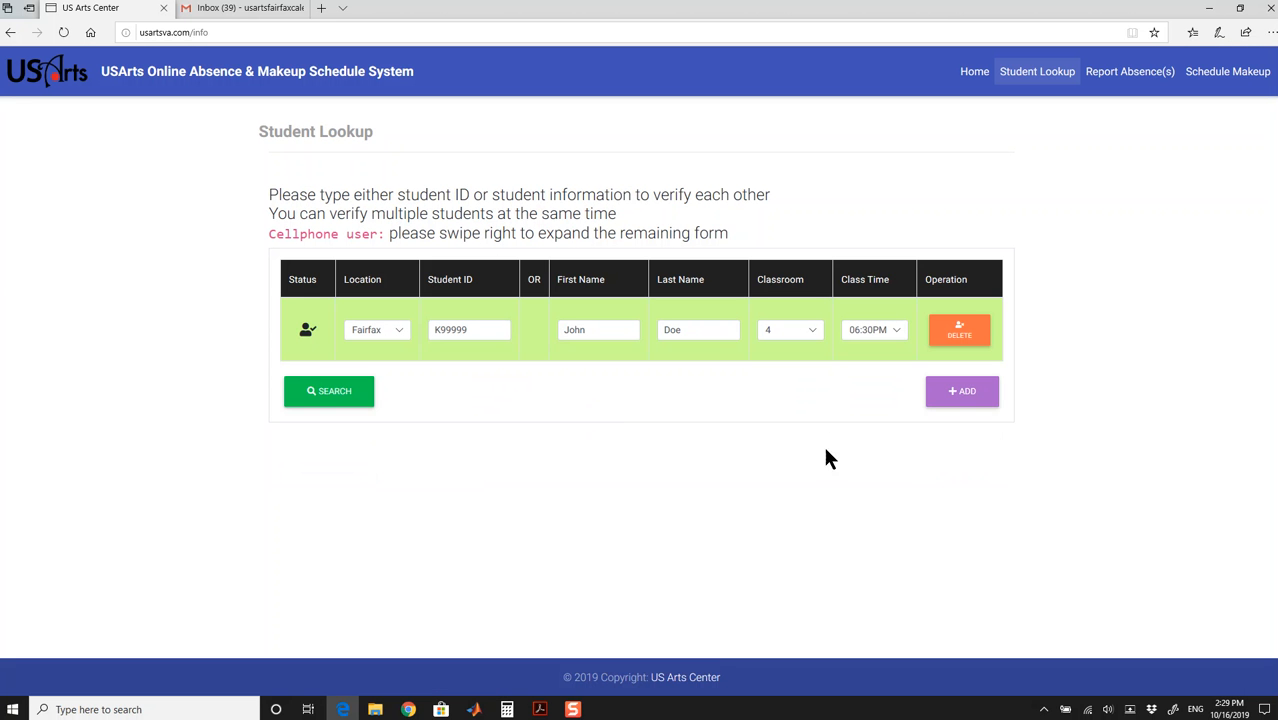
# Step: Add four blank student rows below the verified student in the lookup table
pyautogui.click(958, 392)
pyautogui.click(957, 455)
pyautogui.click(955, 527)
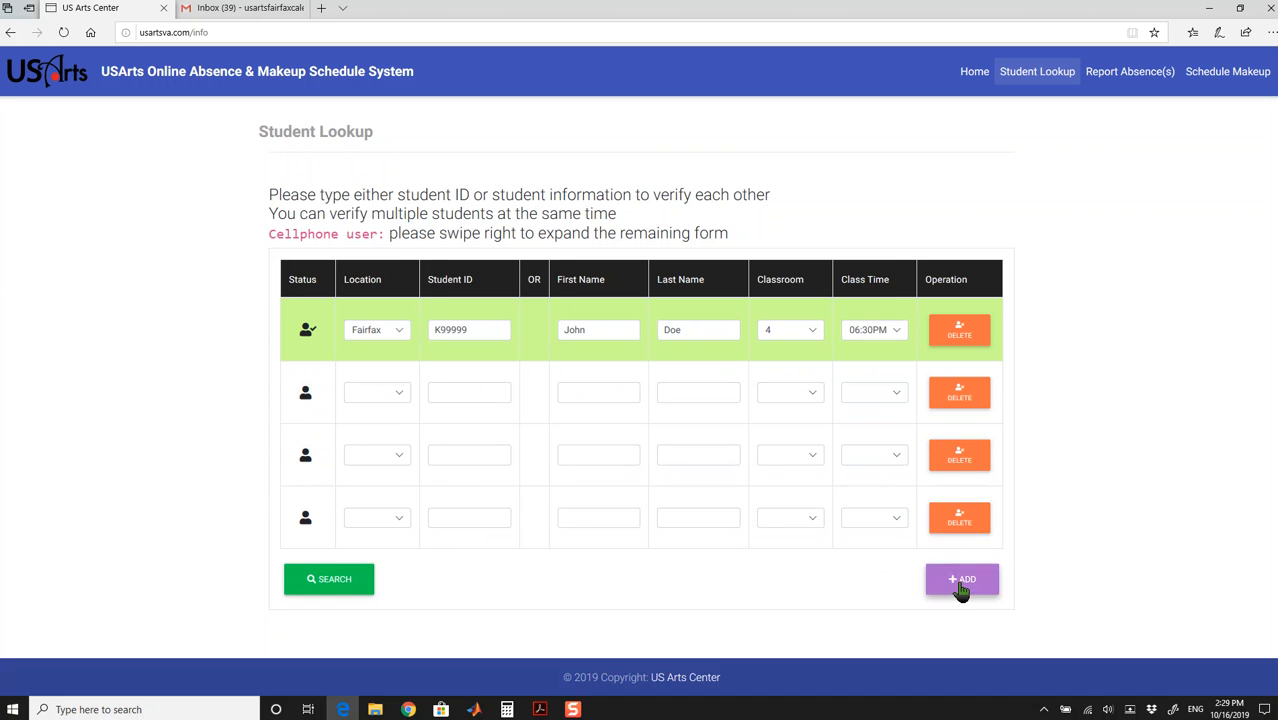
pyautogui.click(958, 588)
# Step: Delete all four blank rows from the lookup table, keeping only the verified student
pyautogui.click(957, 398)
pyautogui.click(957, 396)
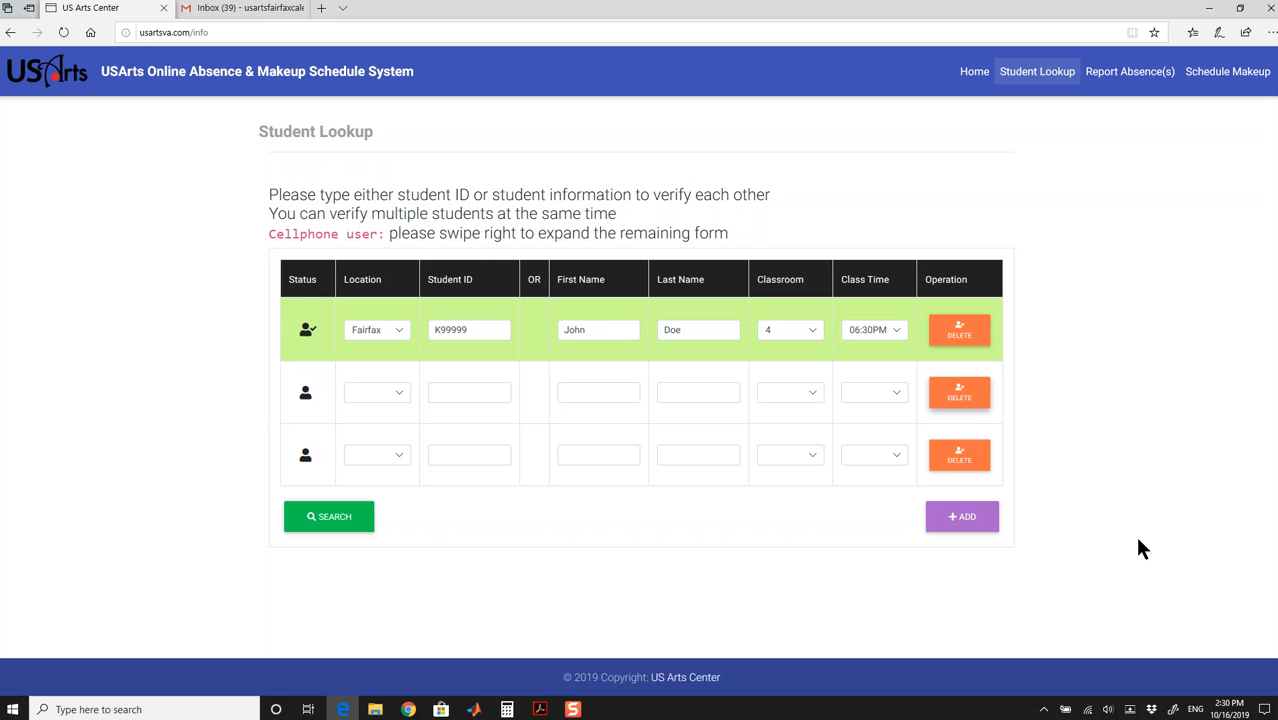
pyautogui.click(964, 396)
pyautogui.click(960, 395)
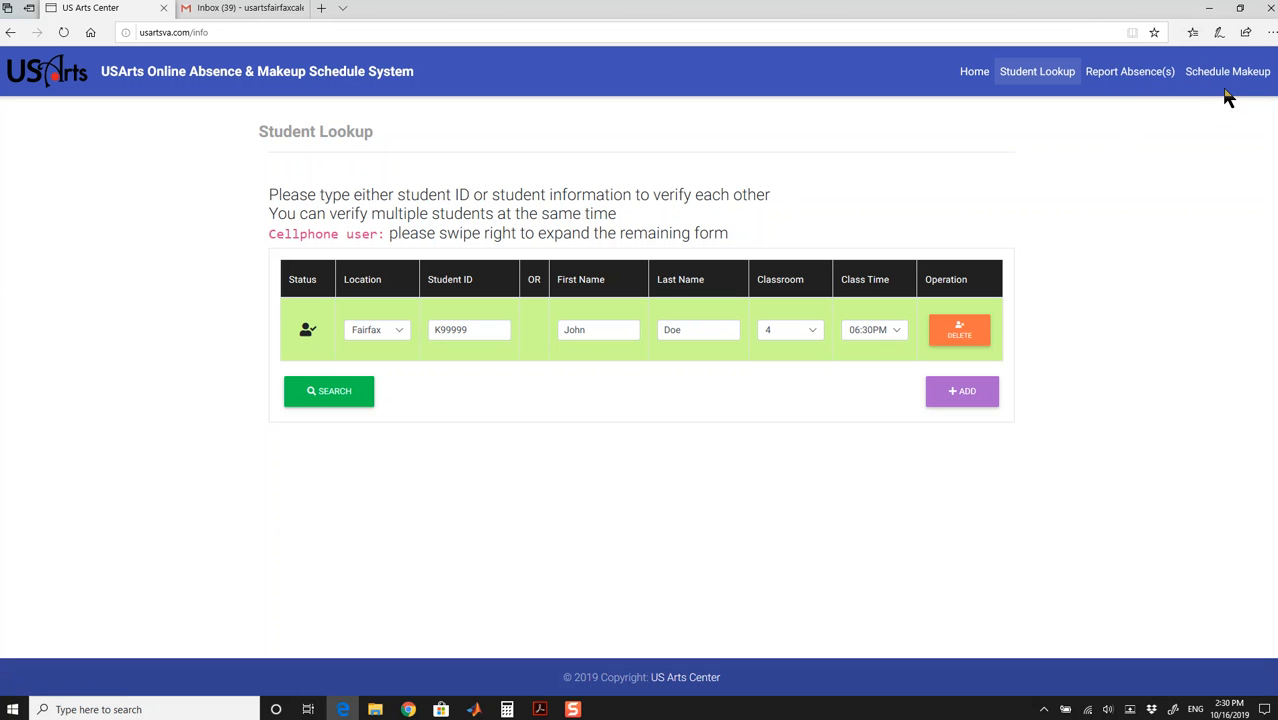
# Step: Open the Report Absence(s) page and display the existing reported absences for the student's ID
pyautogui.click(1127, 86)
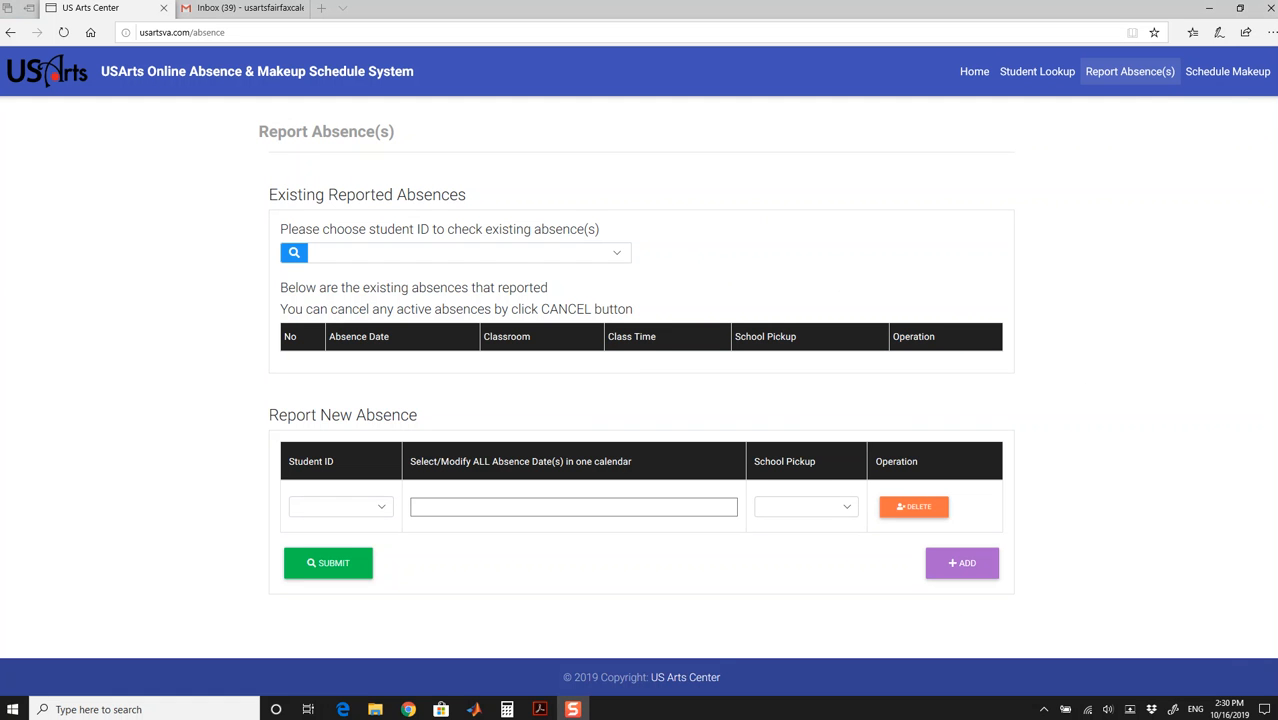
pyautogui.click(508, 256)
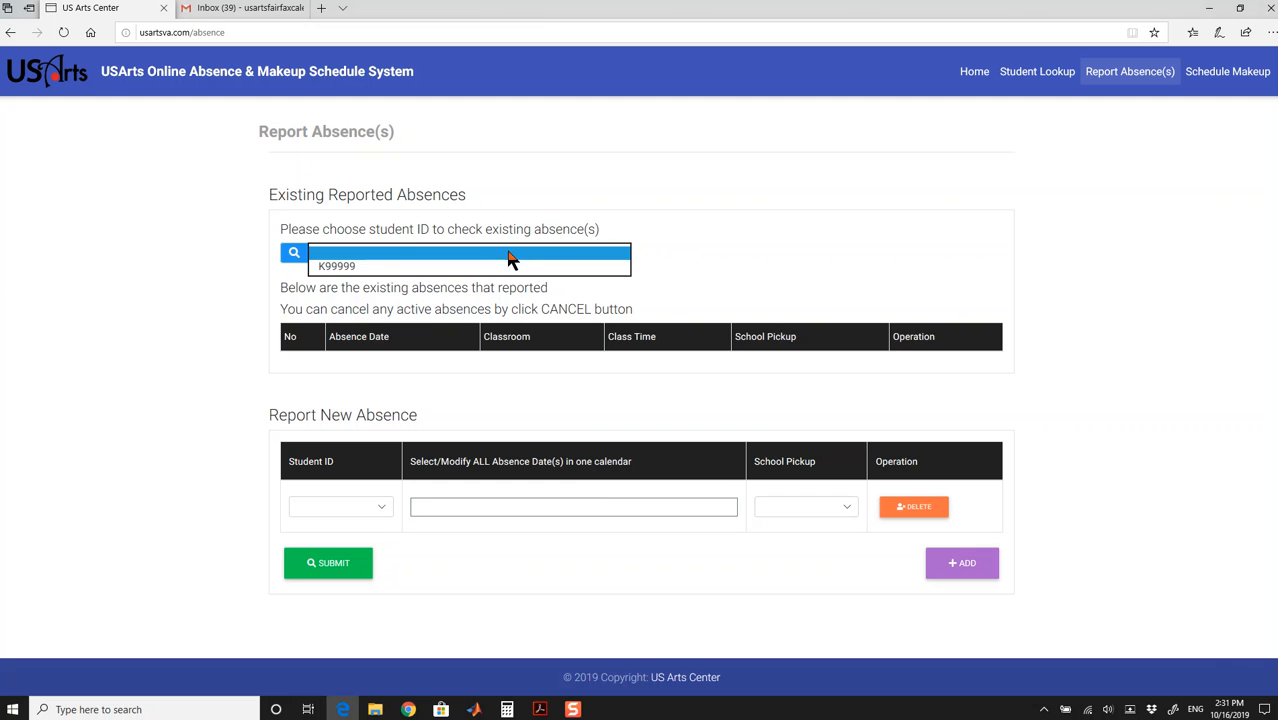
pyautogui.click(337, 267)
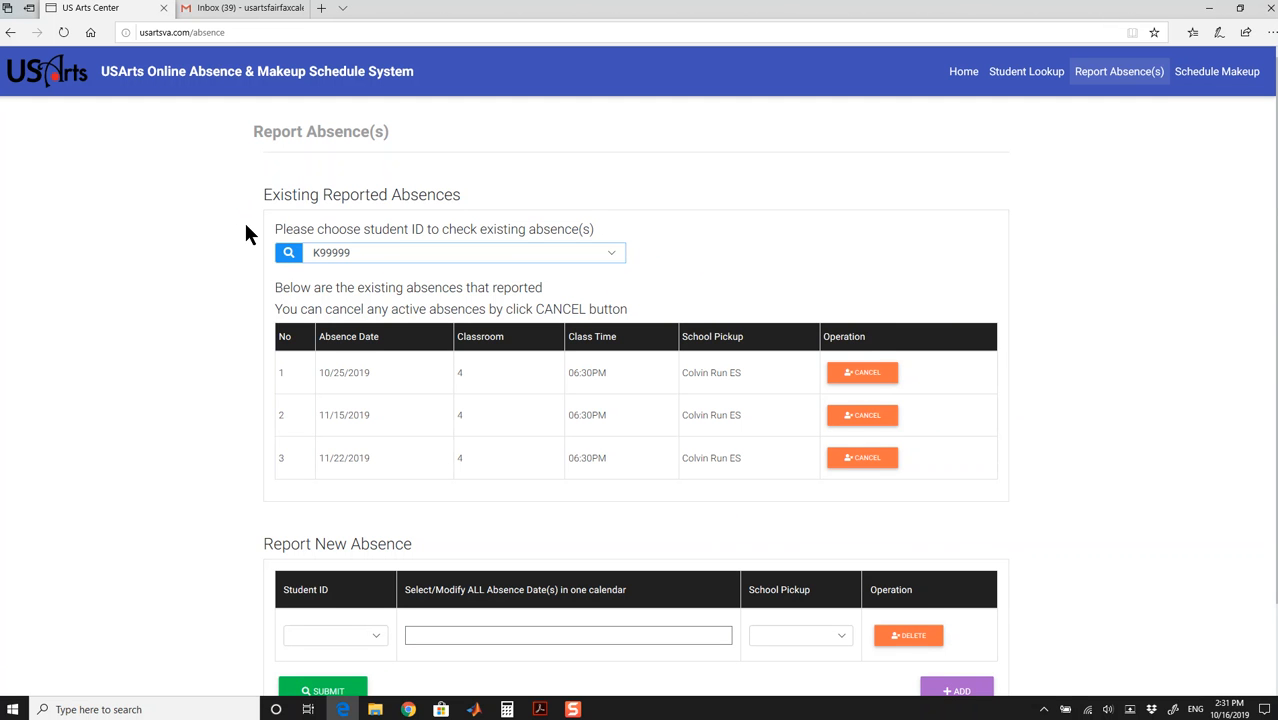
# Step: Choose the student's ID in the Report New Absence row
pyautogui.scroll(-1, 440, 306)
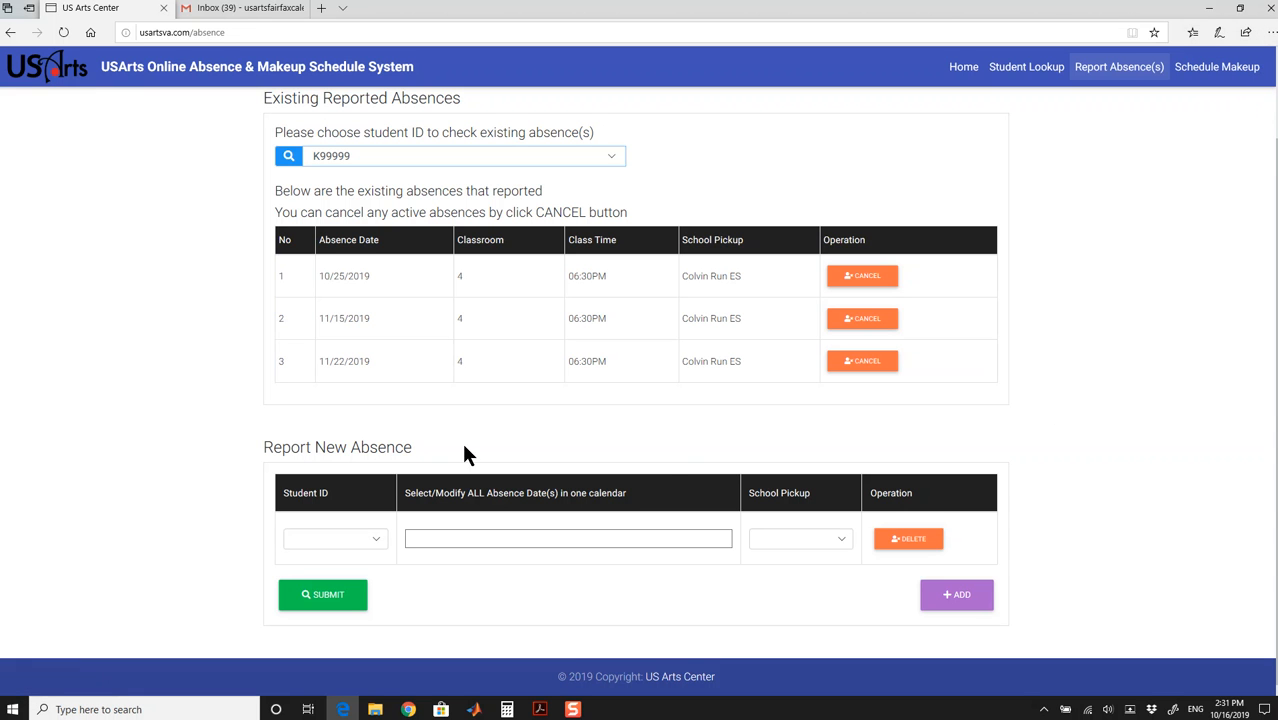
pyautogui.click(250, 418)
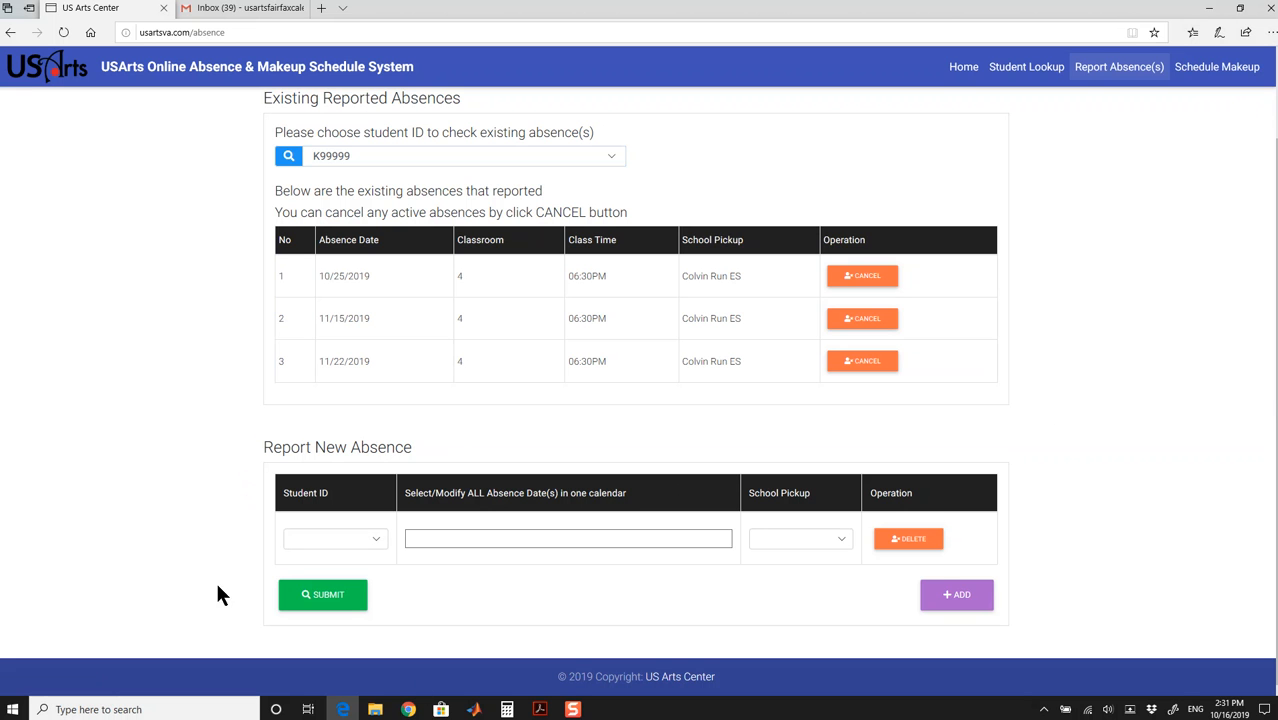
pyautogui.click(355, 539)
pyautogui.click(328, 550)
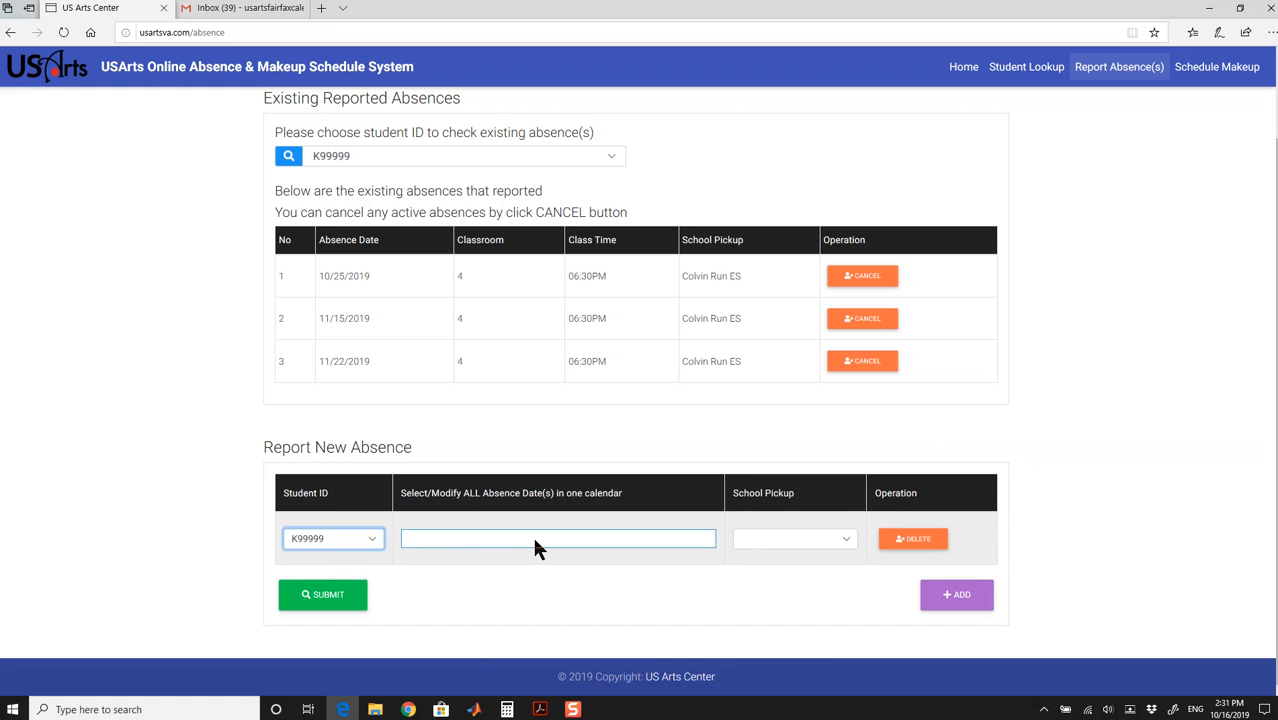
# Step: Pick 18 October 2019 and 25 October 2019 in the calendar as the new absence dates
pyautogui.click(535, 545)
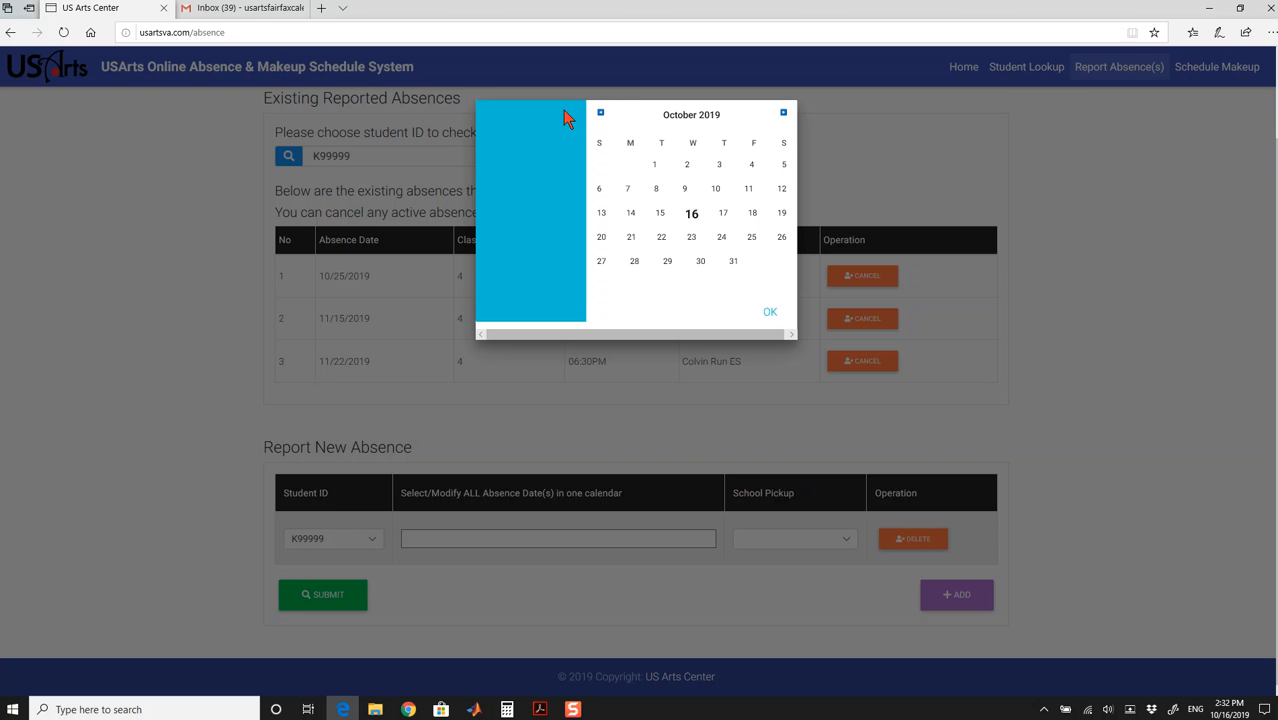
pyautogui.click(768, 313)
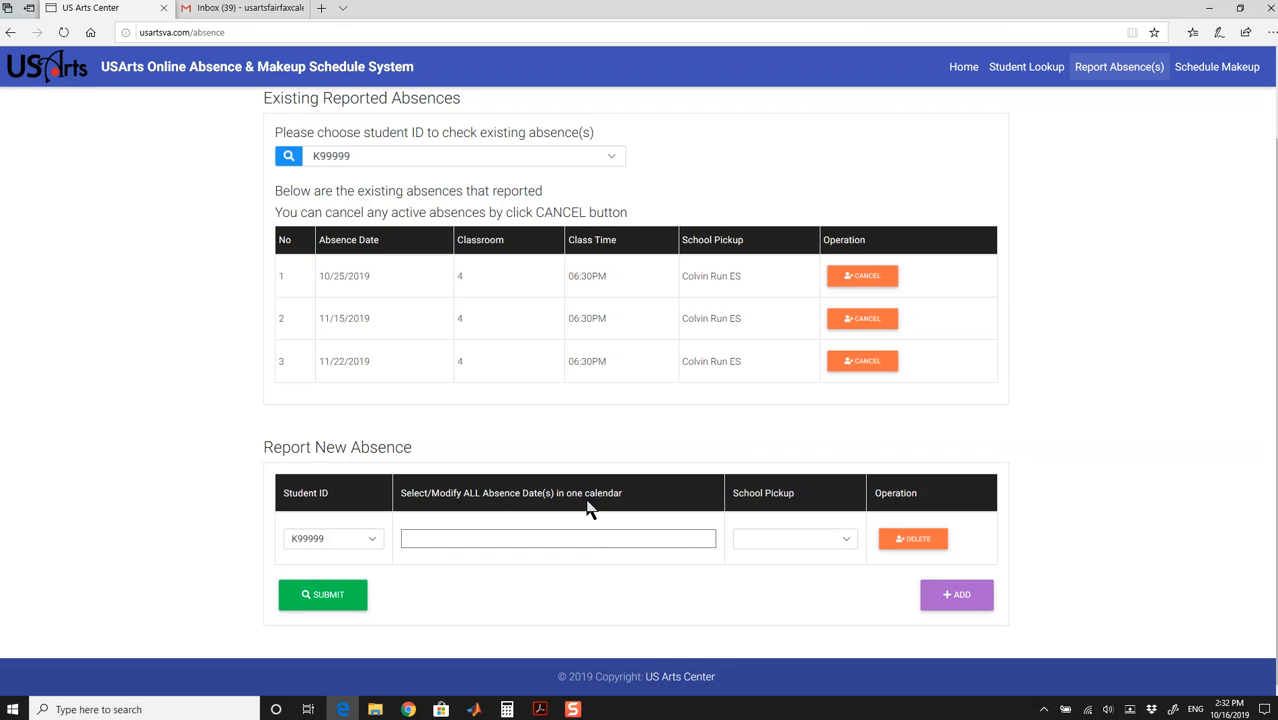
pyautogui.click(585, 539)
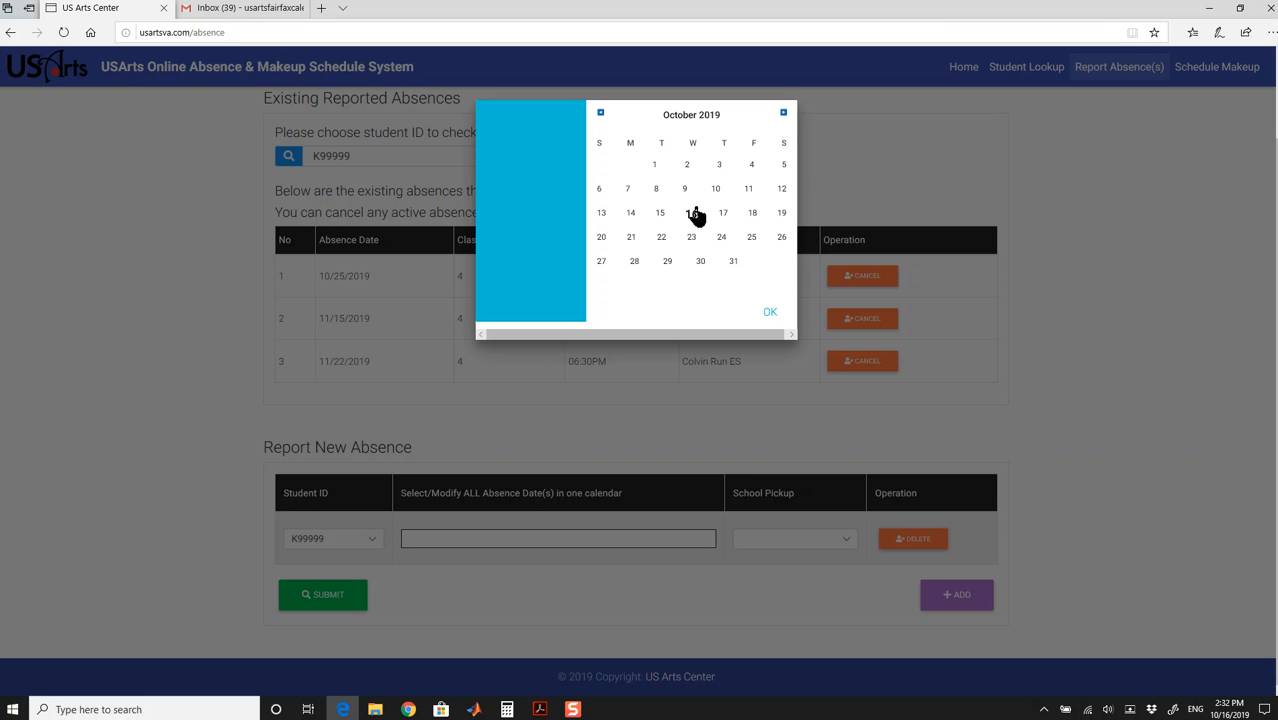
pyautogui.click(752, 213)
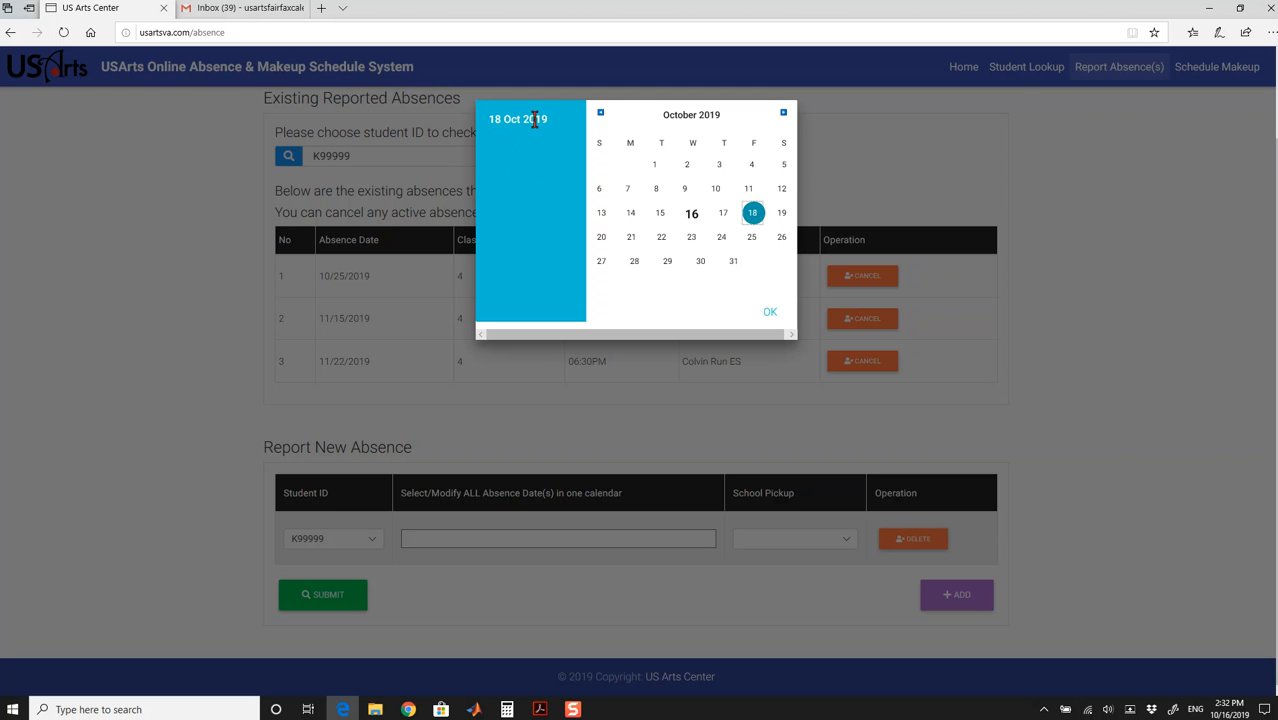
pyautogui.click(752, 238)
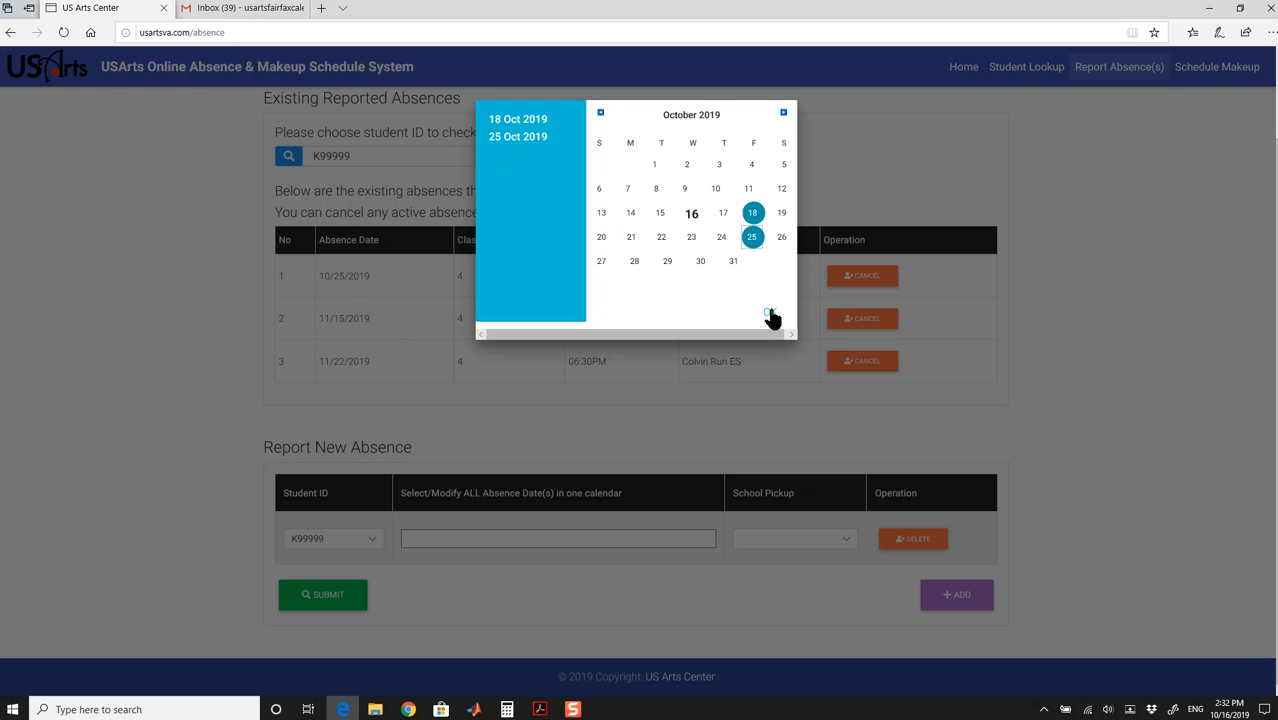
pyautogui.click(769, 316)
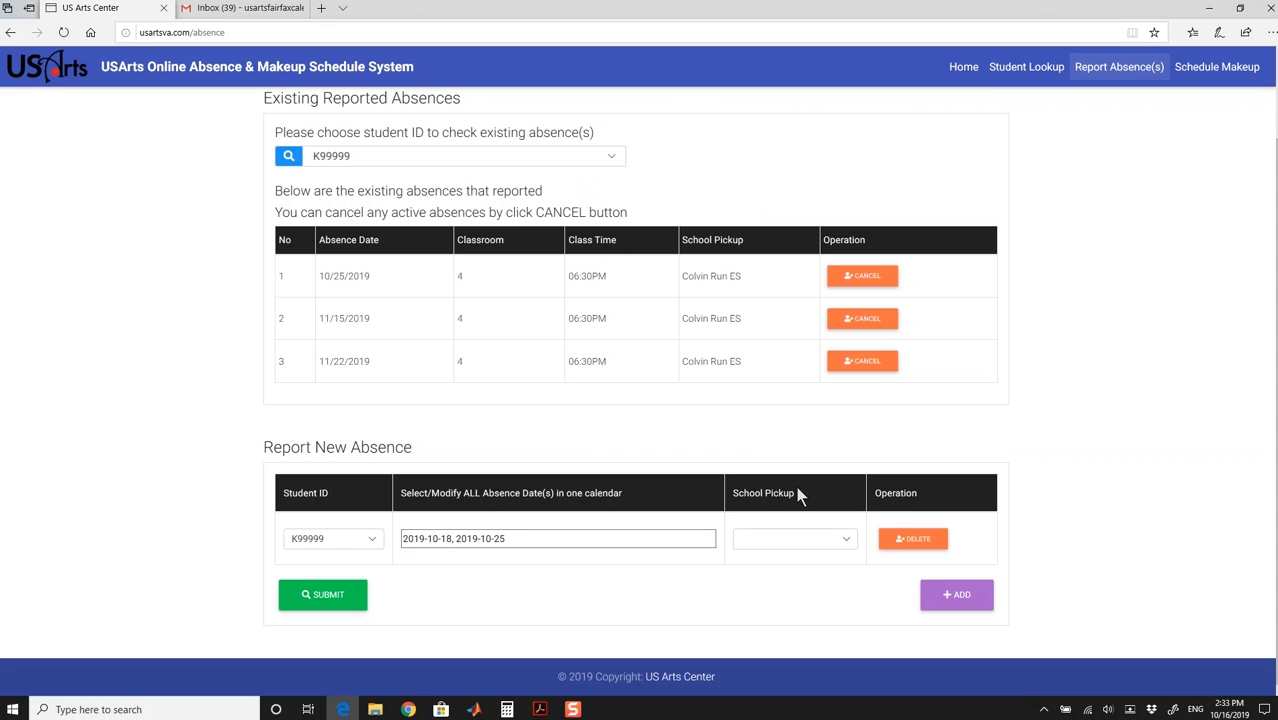
# Step: Set the school pickup to Colvin Run ES and try to submit the new absence report
pyautogui.click(810, 548)
pyautogui.click(772, 553)
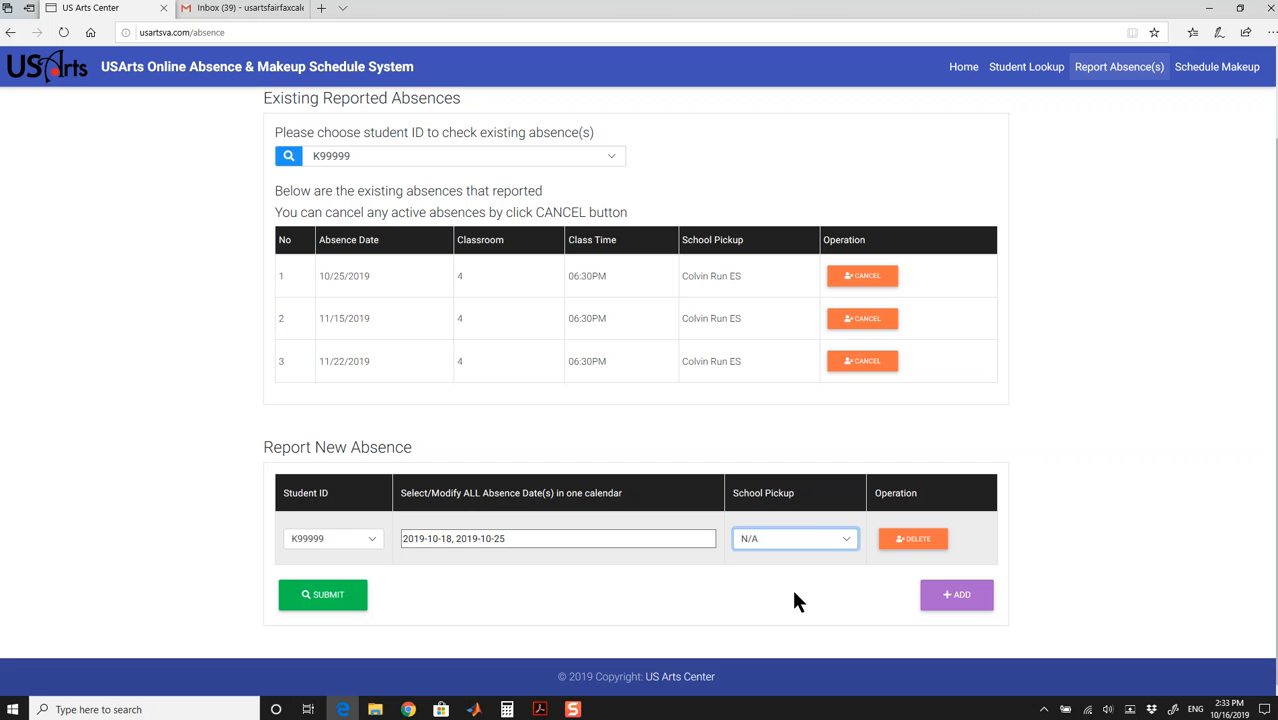
pyautogui.click(837, 540)
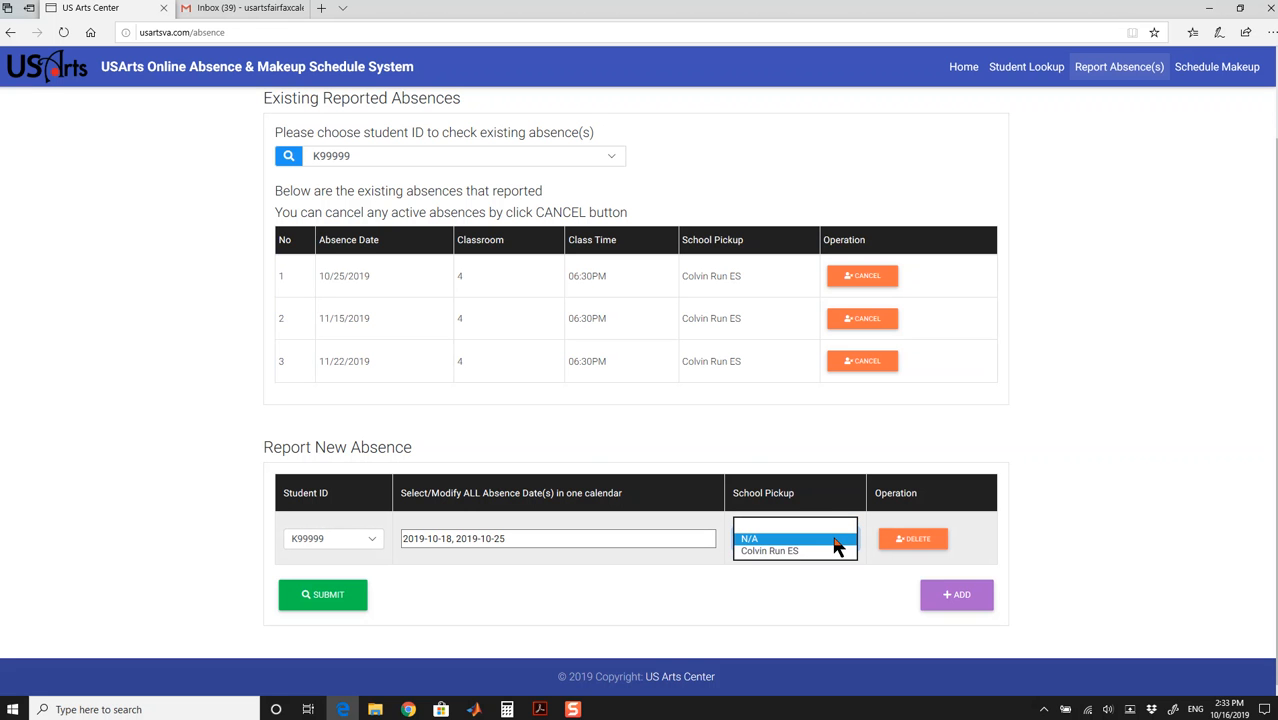
pyautogui.click(793, 553)
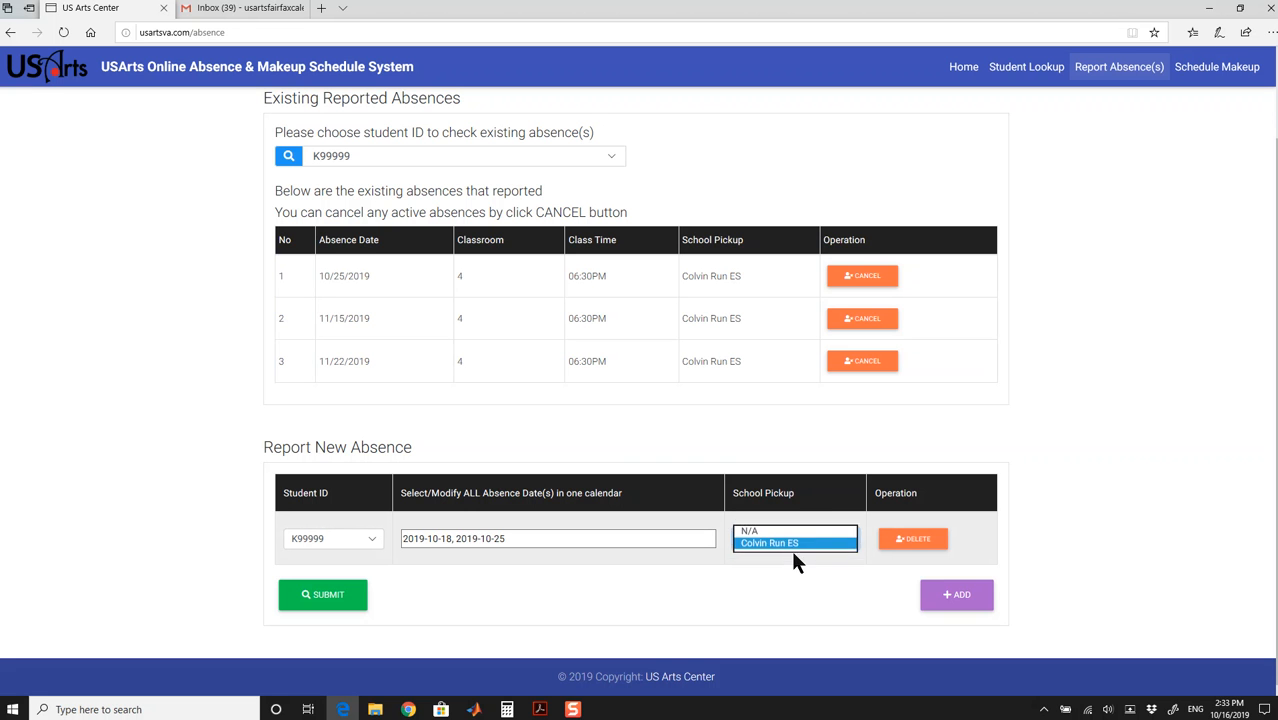
pyautogui.click(792, 552)
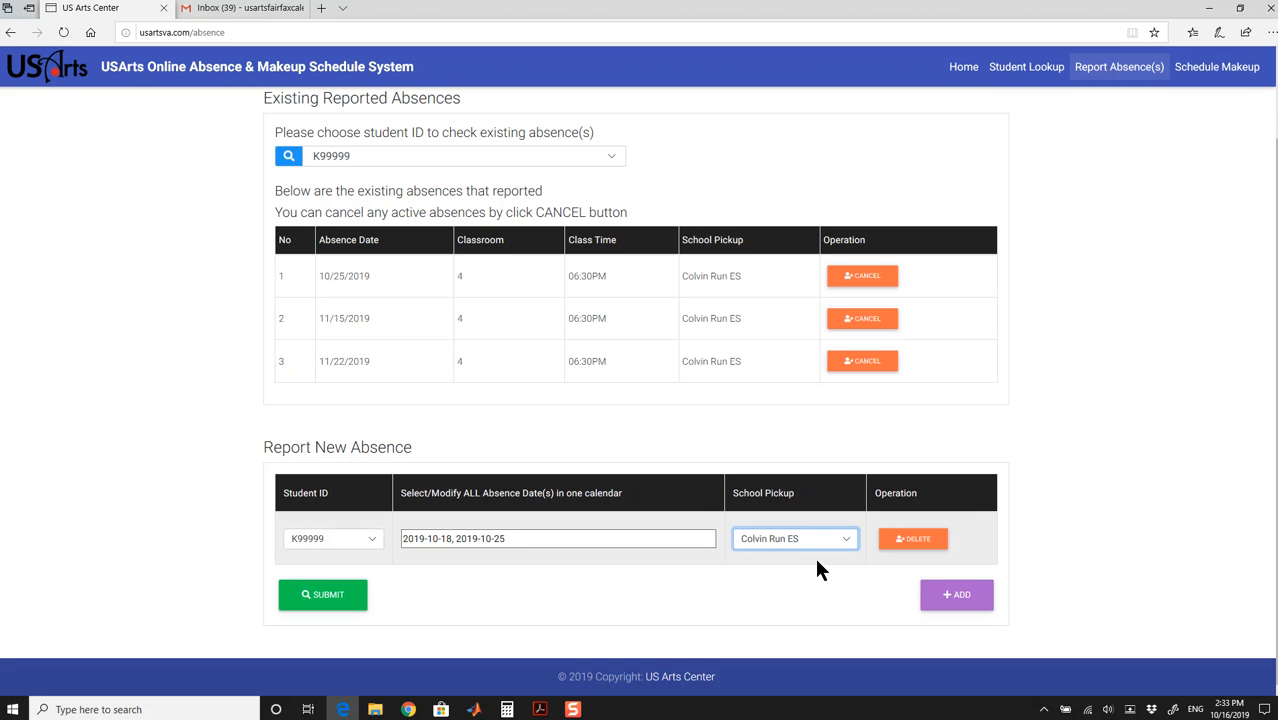
pyautogui.click(346, 607)
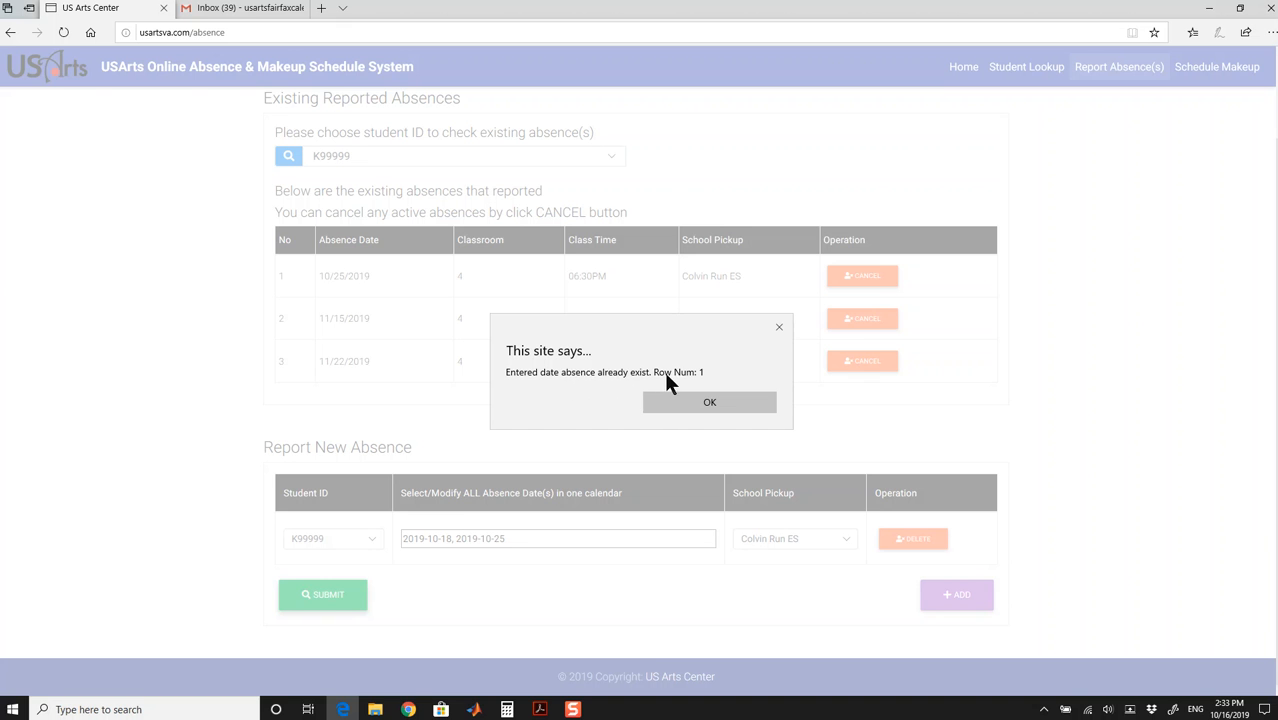
pyautogui.click(722, 401)
# Step: Replace 25 October 2019 with 29 November 2019 in the new absence dates and try to submit the report
pyautogui.moveTo(323, 280); pyautogui.dragTo(358, 285)
pyautogui.click(511, 533)
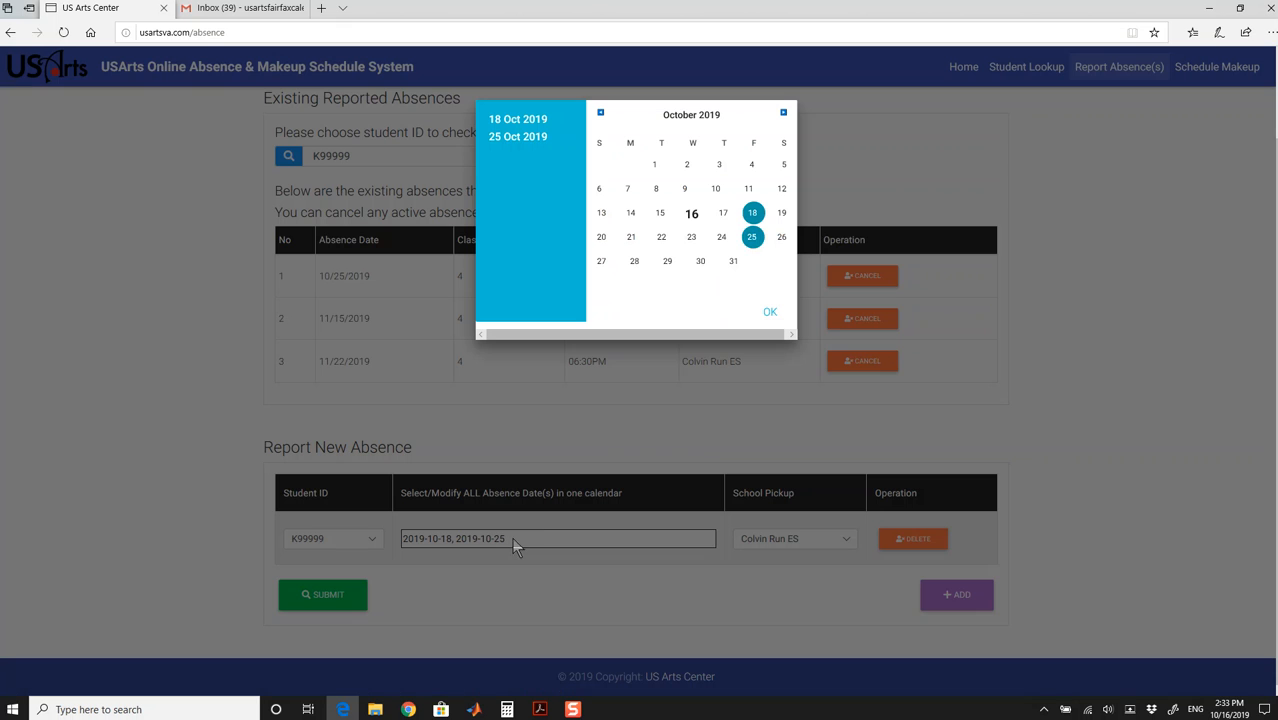
pyautogui.click(750, 237)
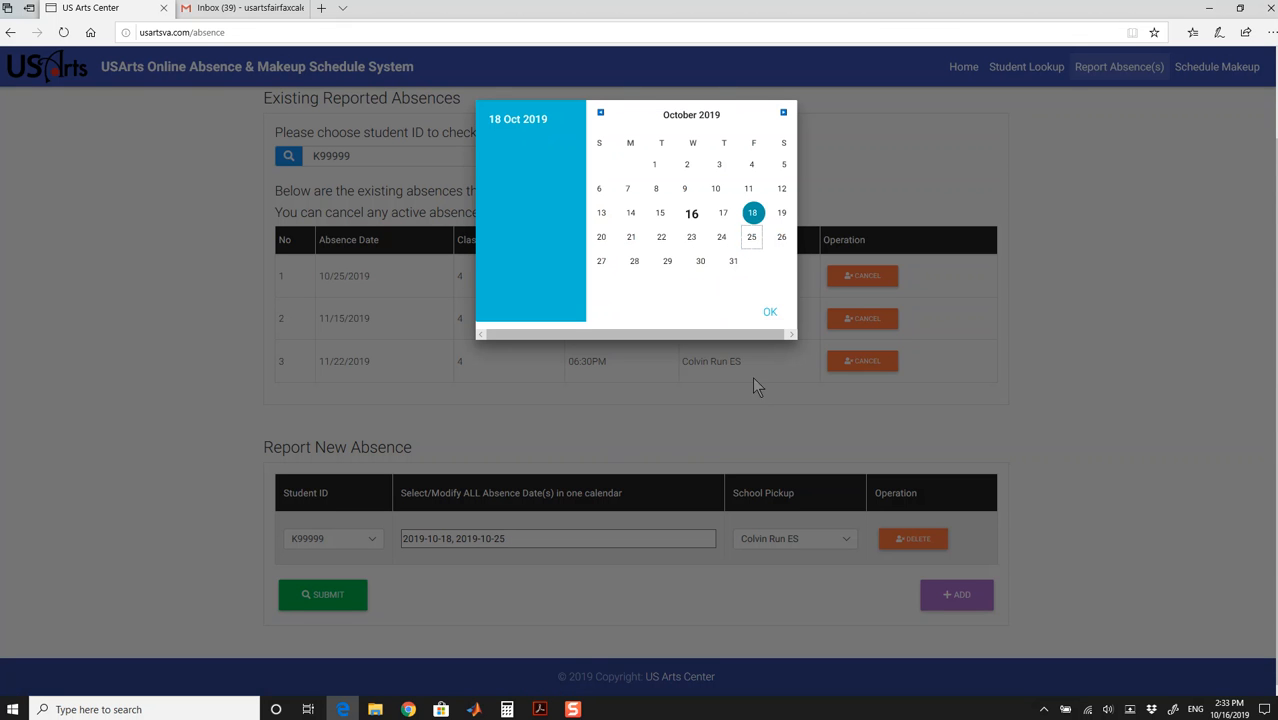
pyautogui.click(750, 240)
pyautogui.click(750, 240)
pyautogui.click(783, 114)
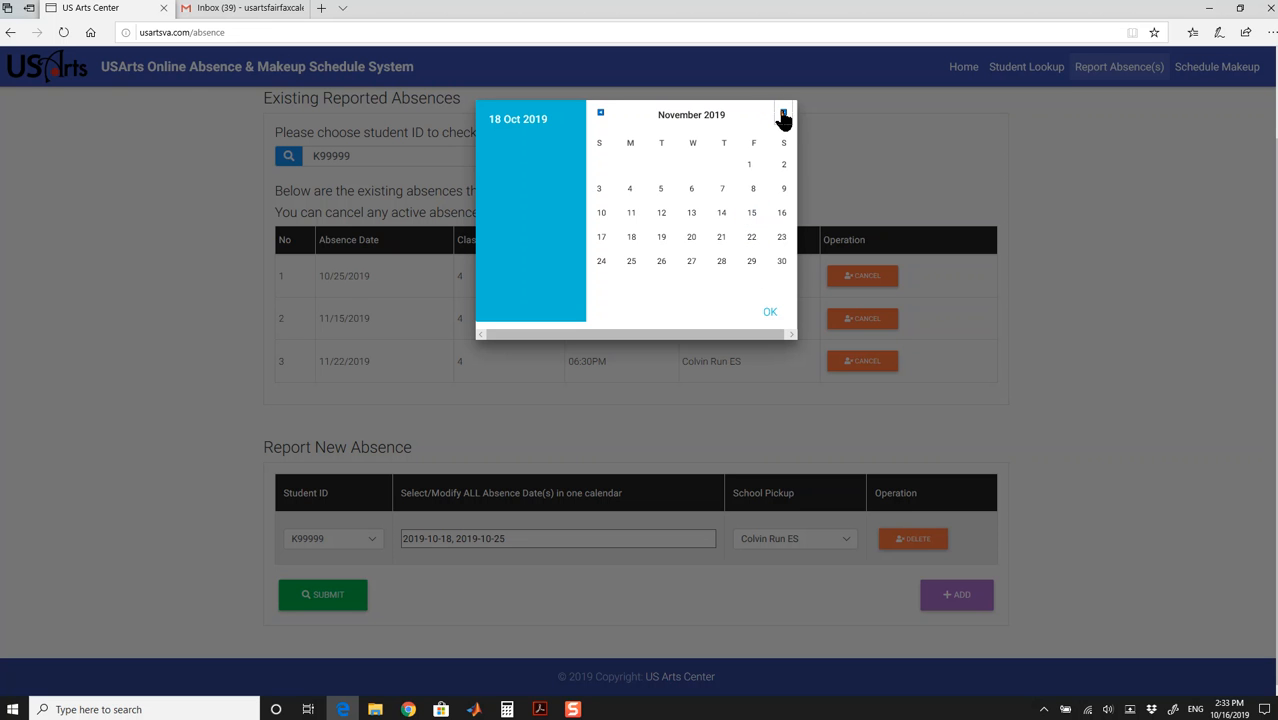
pyautogui.click(752, 261)
pyautogui.click(769, 317)
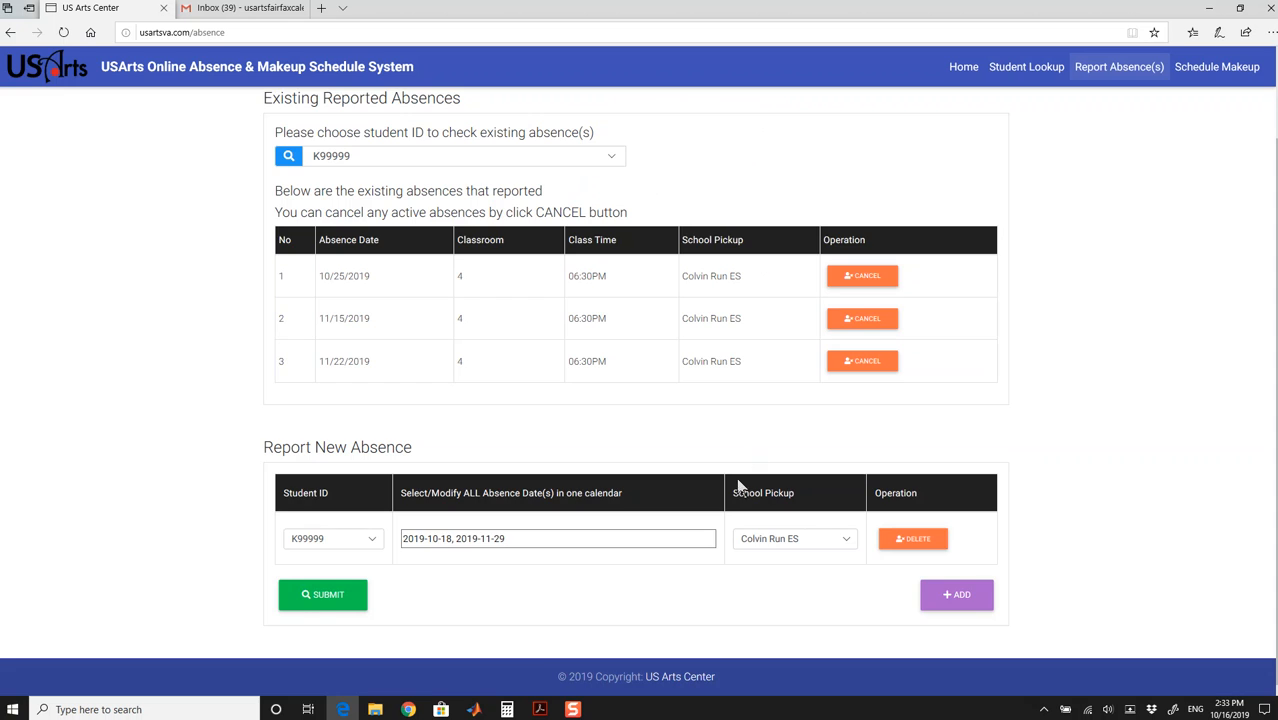
pyautogui.click(326, 604)
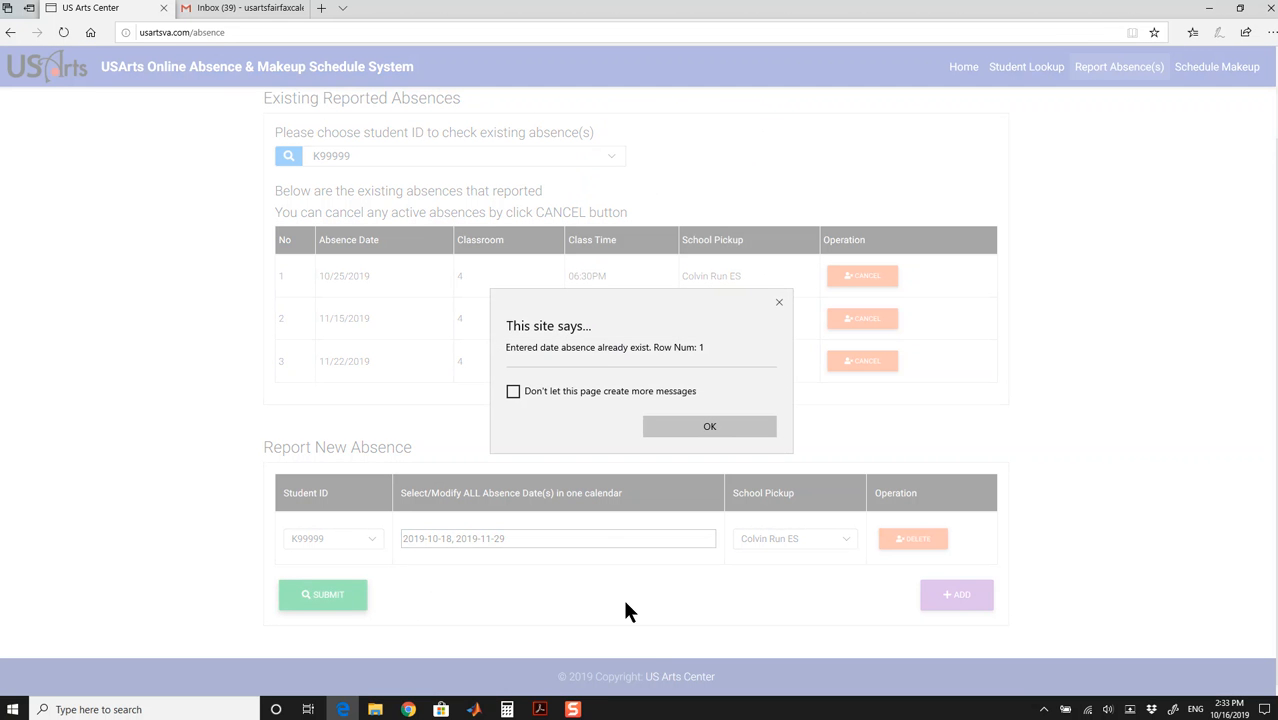
pyautogui.click(712, 432)
# Step: Clear 29 November 2019 and 18 October 2019 from the new absence calendar
pyautogui.click(680, 538)
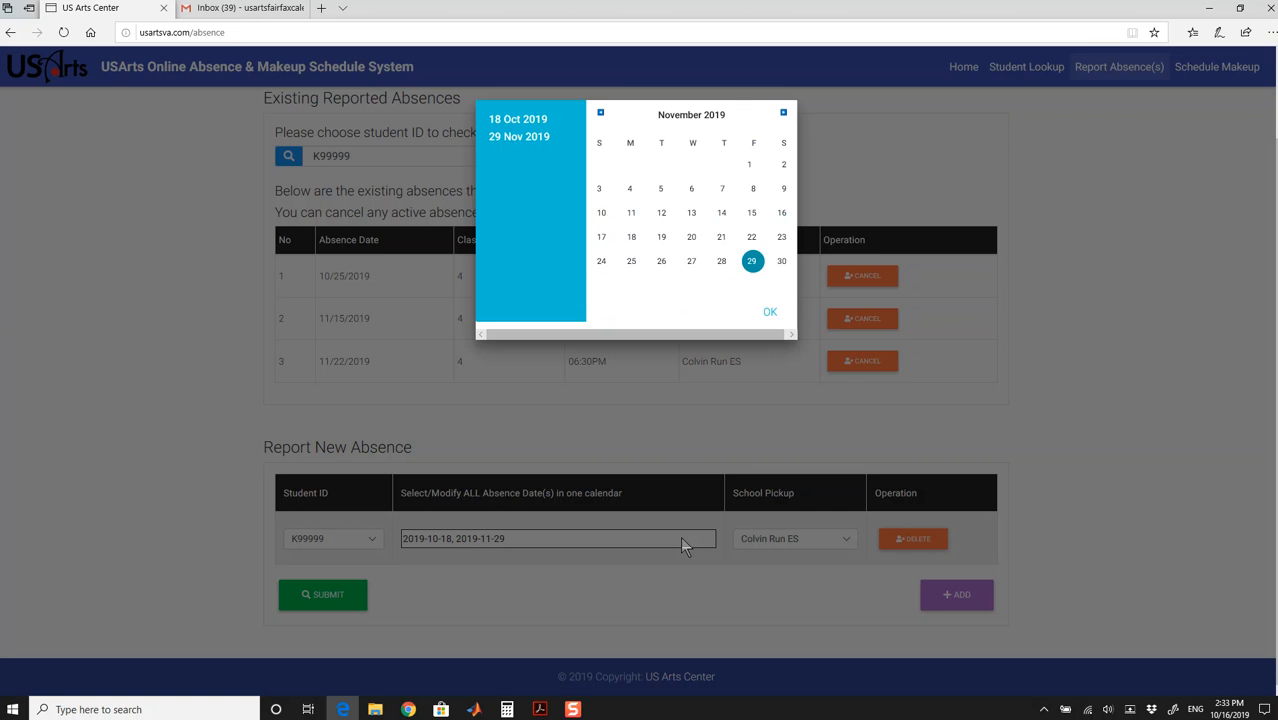
pyautogui.click(752, 261)
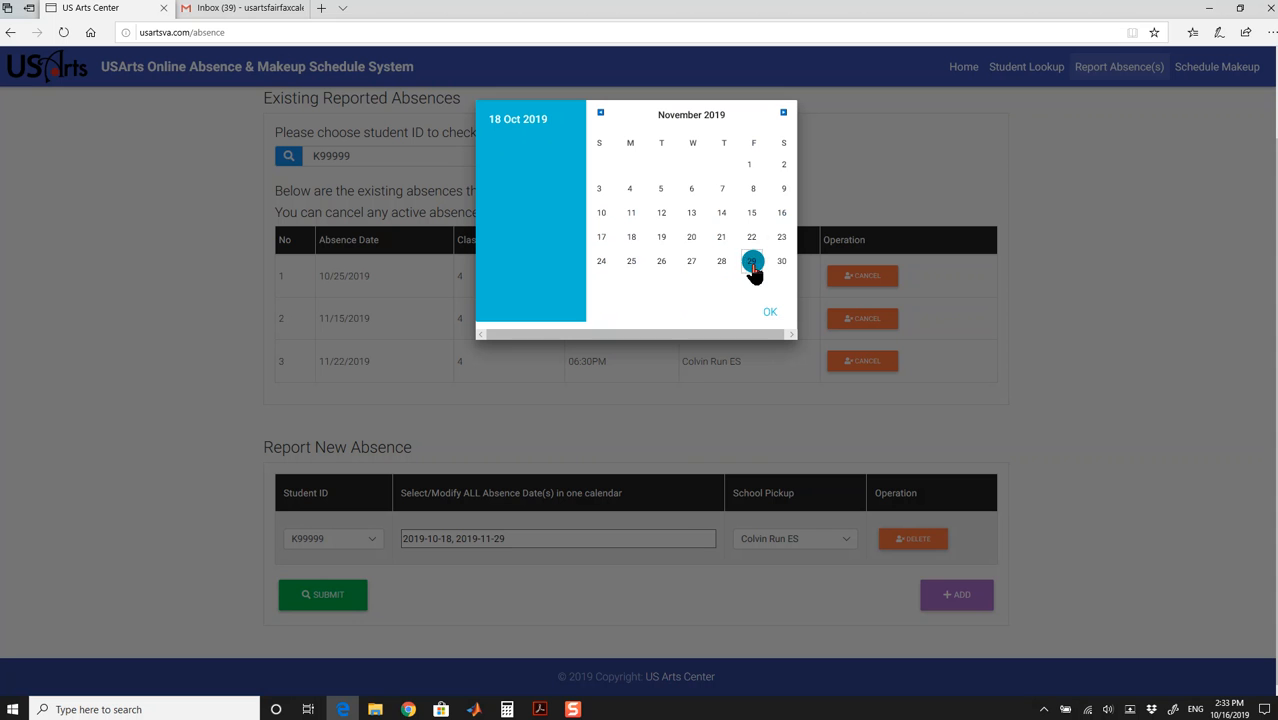
pyautogui.click(600, 113)
pyautogui.click(753, 213)
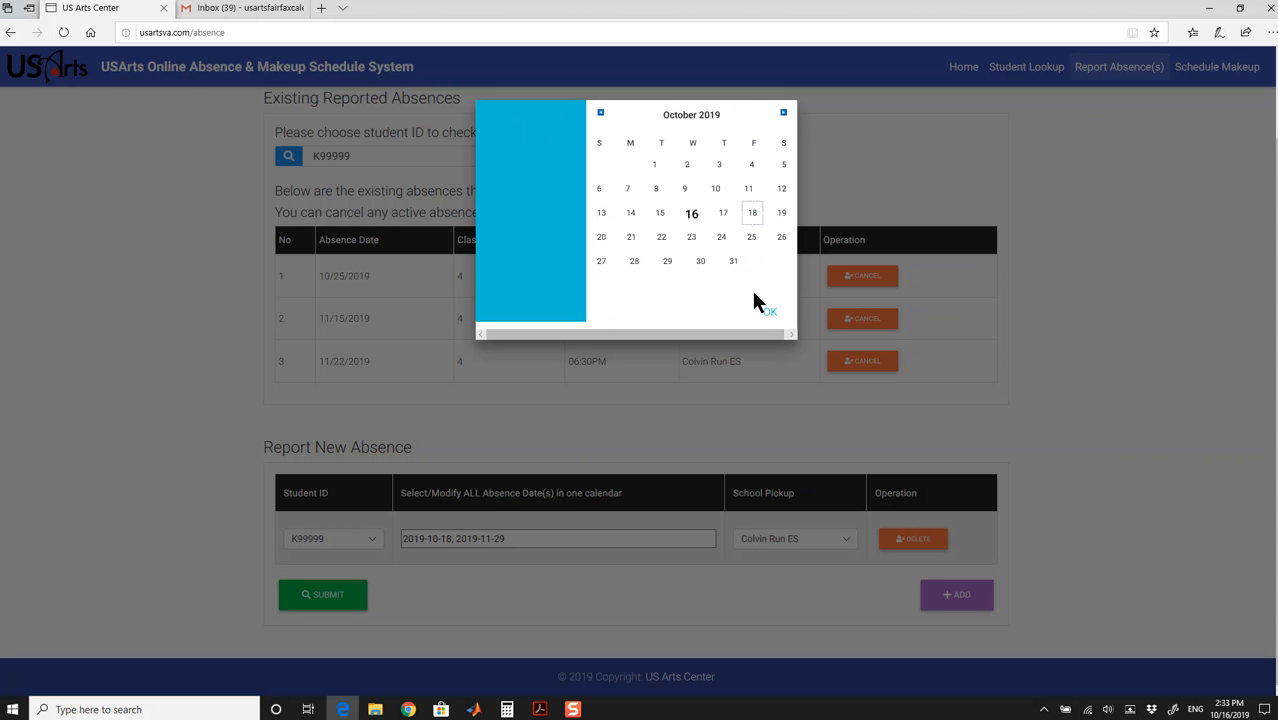
# Step: Pick 29 November 2019 and 6 December 2019 as the new absence dates and submit the absence report
pyautogui.click(784, 114)
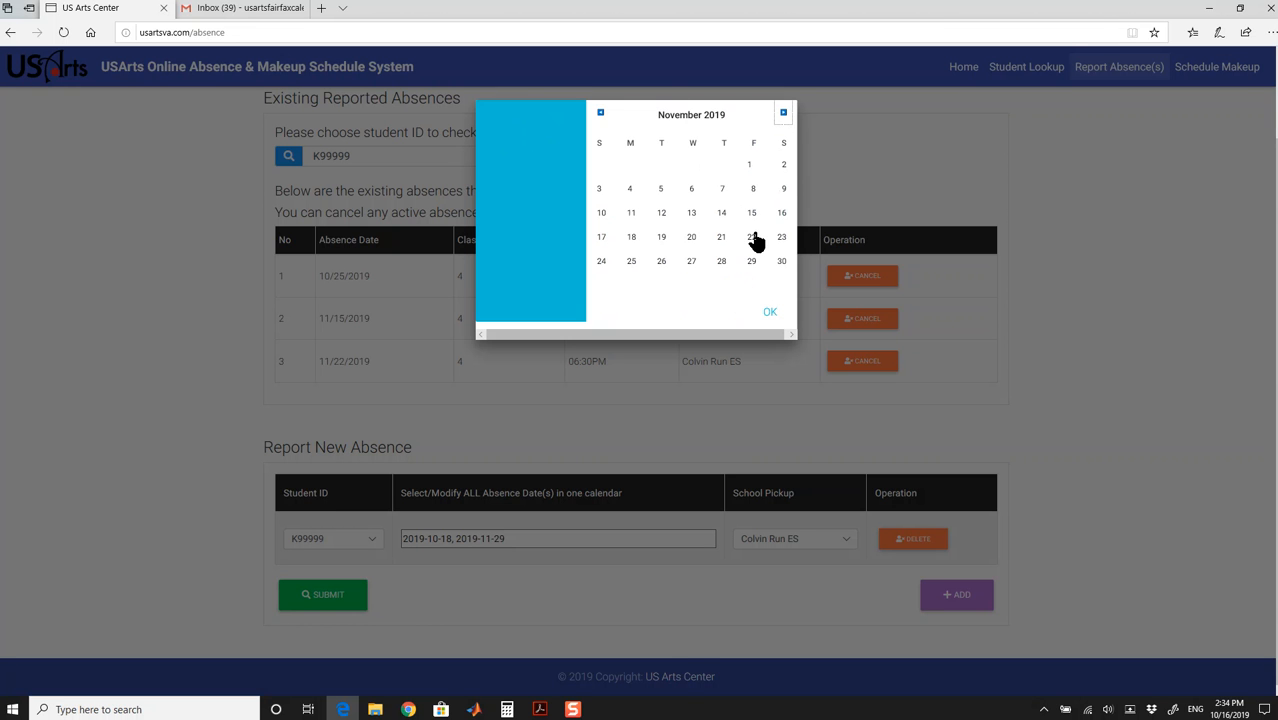
pyautogui.click(754, 266)
pyautogui.click(783, 112)
pyautogui.click(754, 165)
pyautogui.click(770, 312)
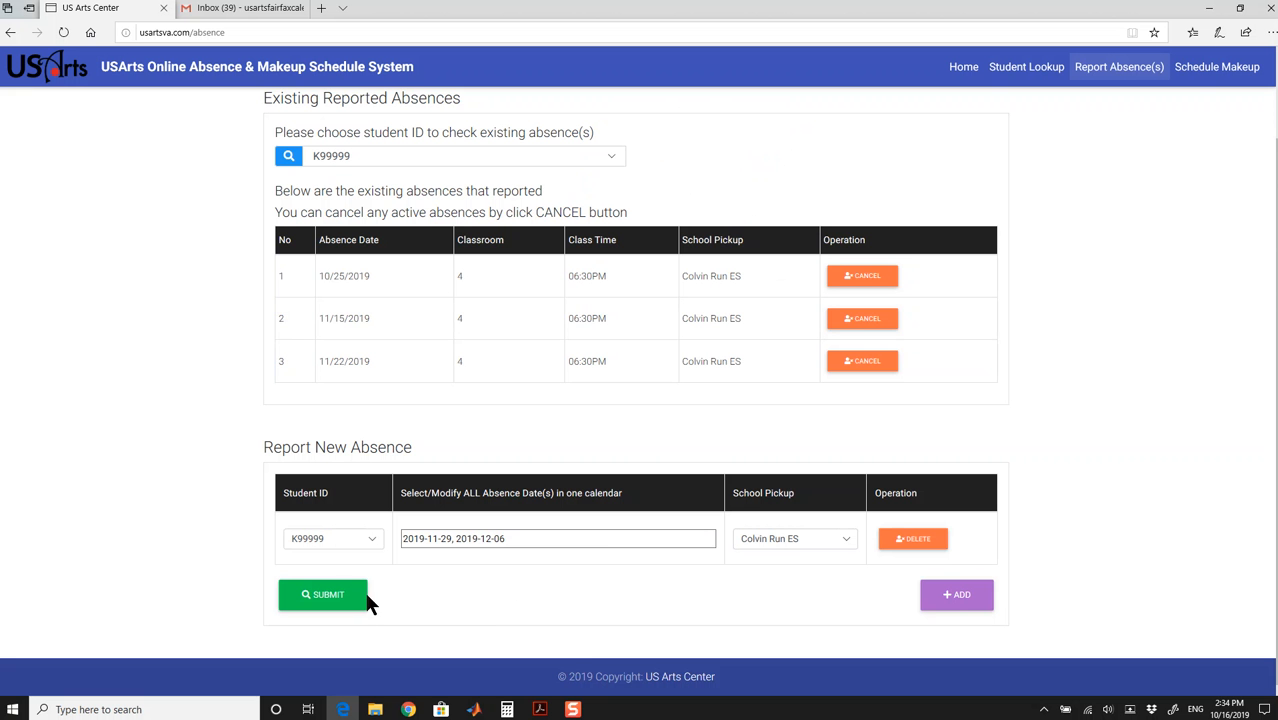
pyautogui.click(339, 596)
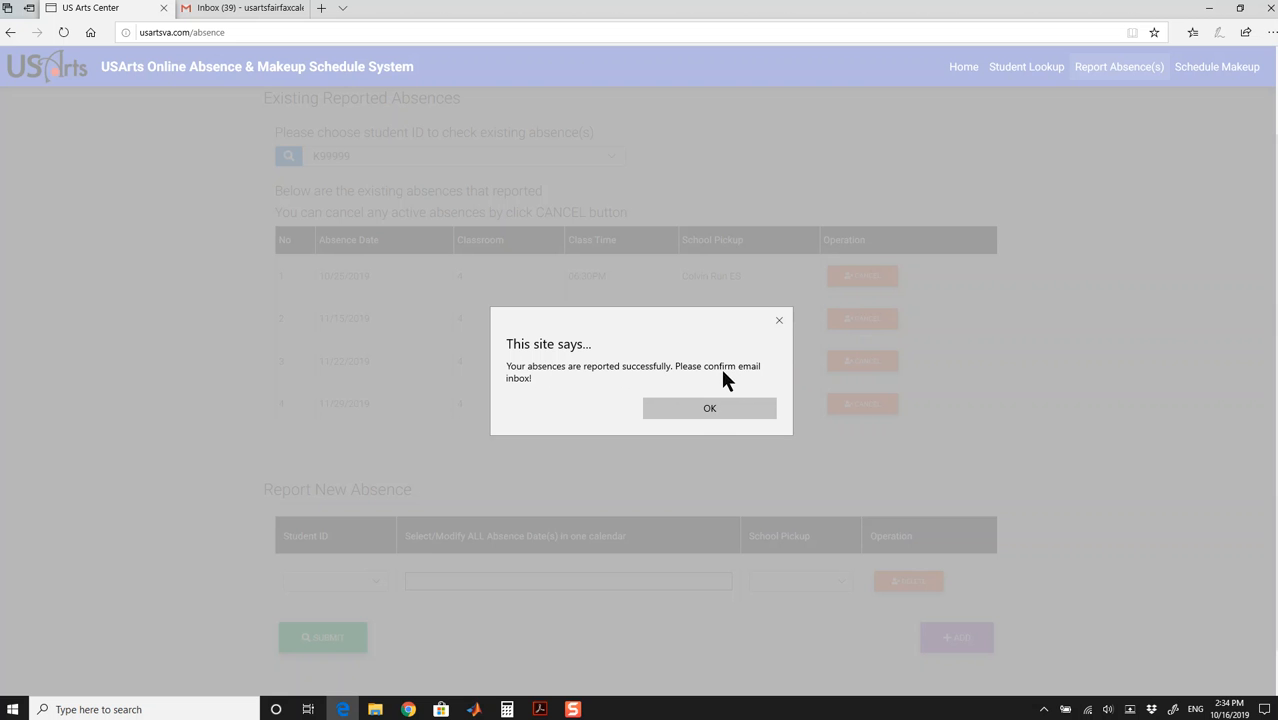
pyautogui.click(693, 408)
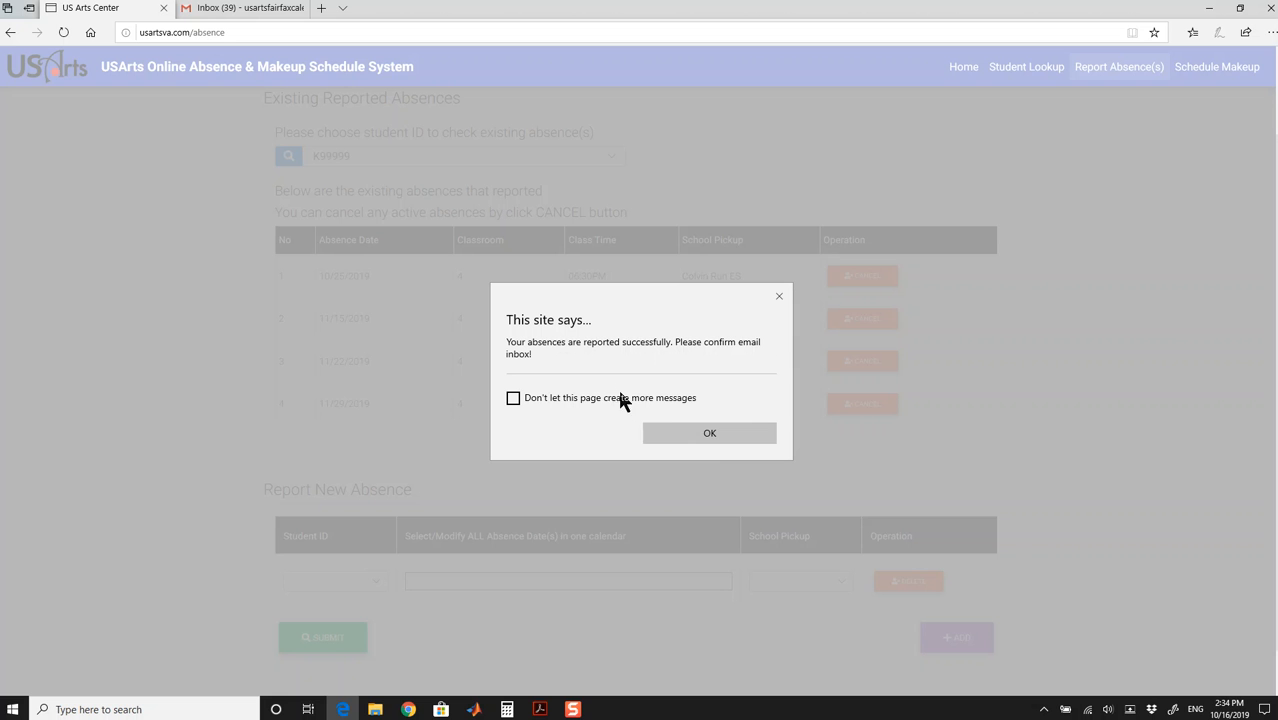
pyautogui.click(677, 432)
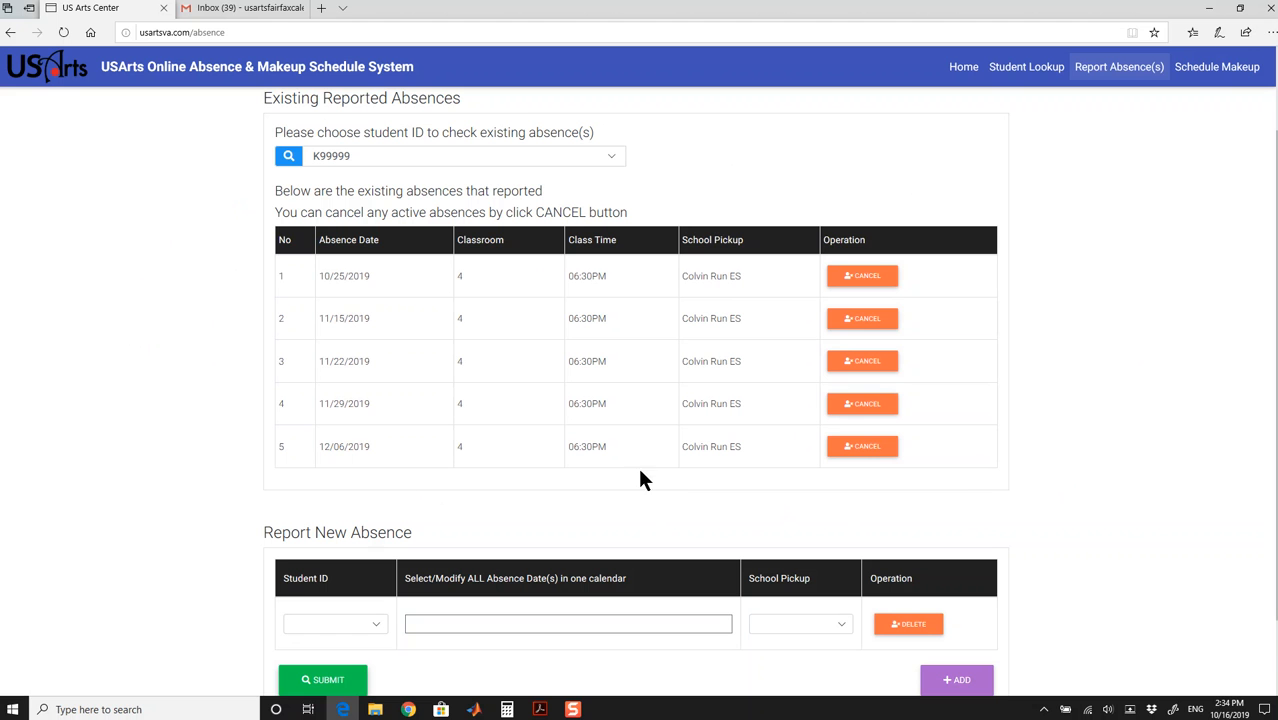
# Step: Switch to the Gmail inbox, read the makeup confirmation email for 11/01/2019 and return to the inbox
pyautogui.click(272, 10)
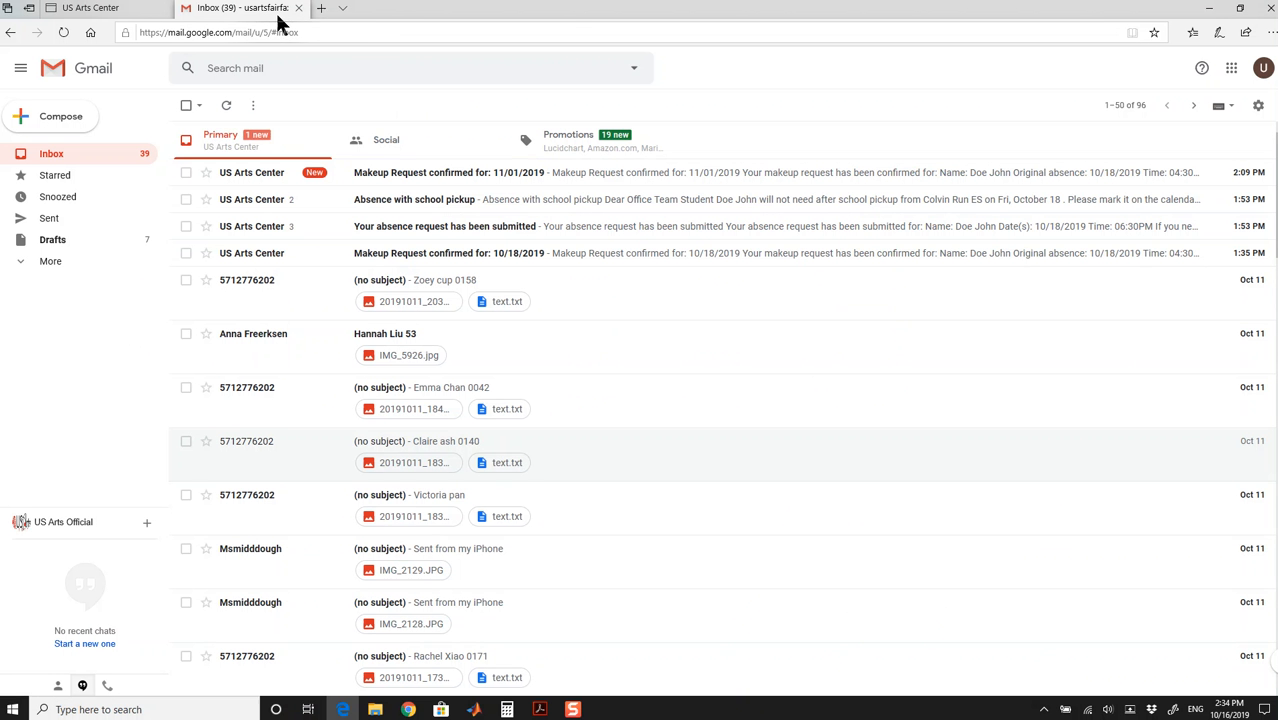
pyautogui.click(419, 177)
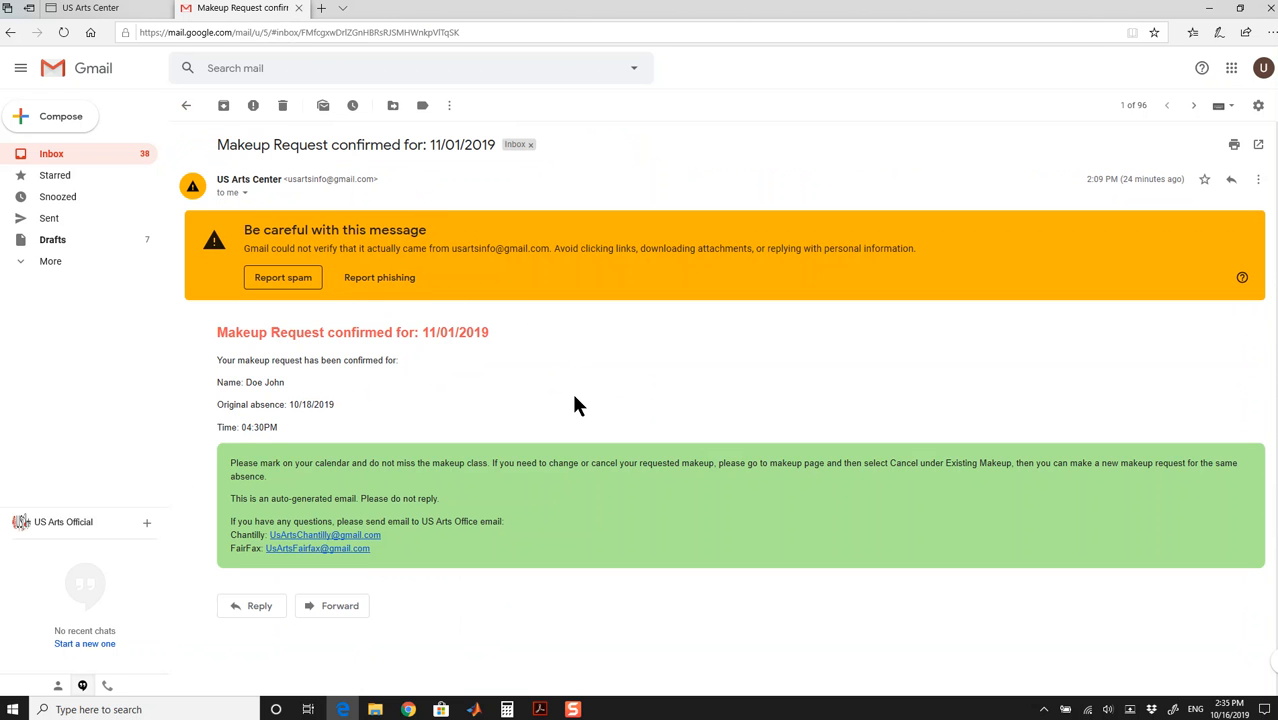
pyautogui.moveTo(217, 332); pyautogui.dragTo(505, 578)
pyautogui.click(521, 565)
pyautogui.click(47, 156)
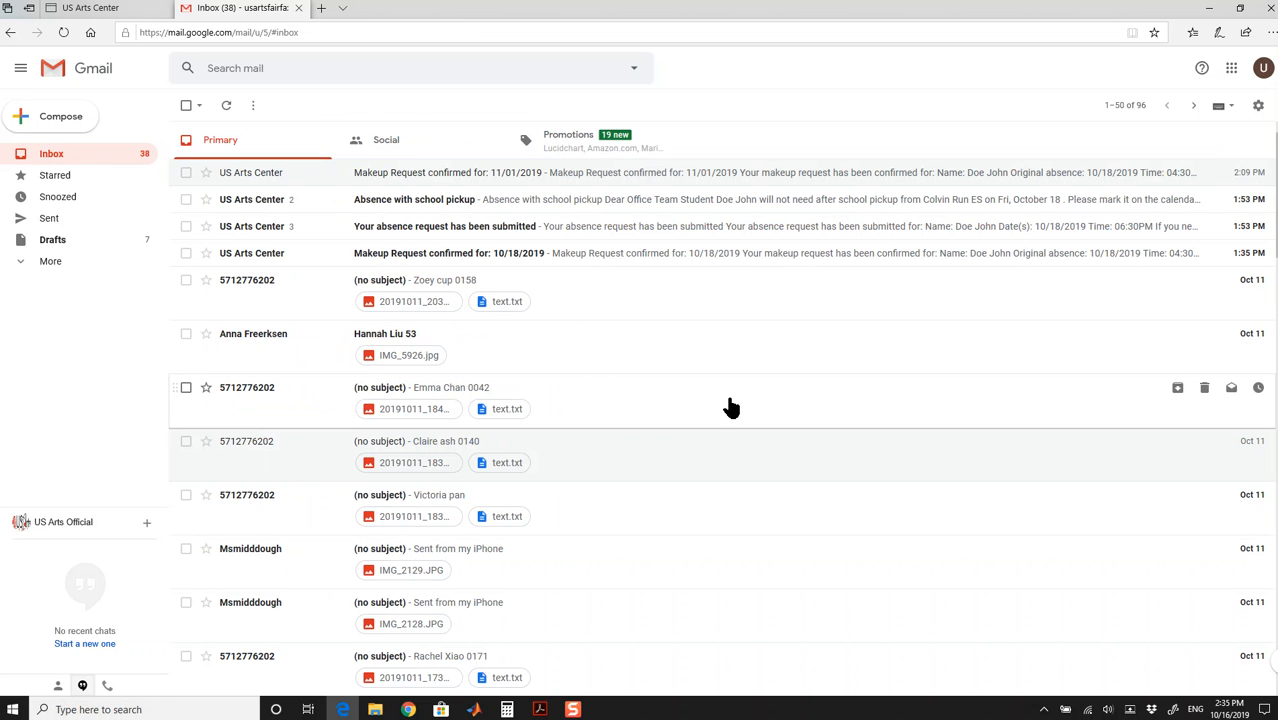
# Step: Switch back to the US Arts Center site and open the Schedule Makeup page
pyautogui.click(100, 8)
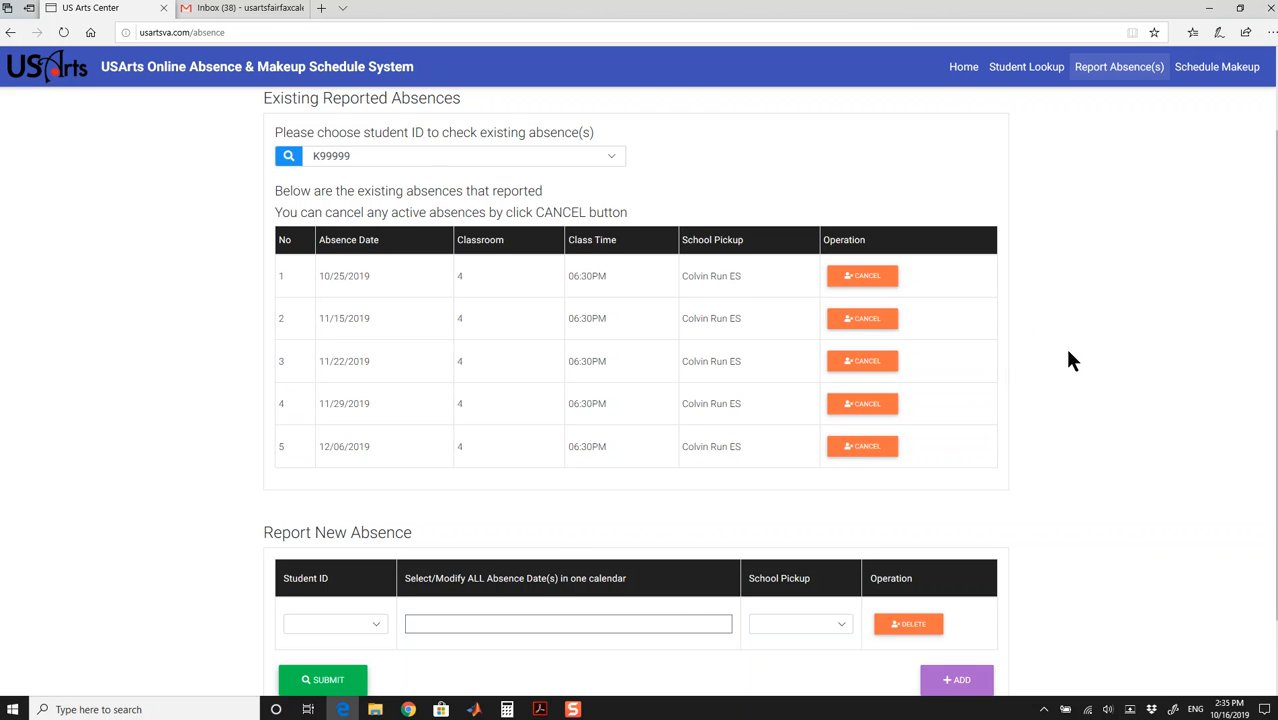
pyautogui.scroll(-1, 1090, 375)
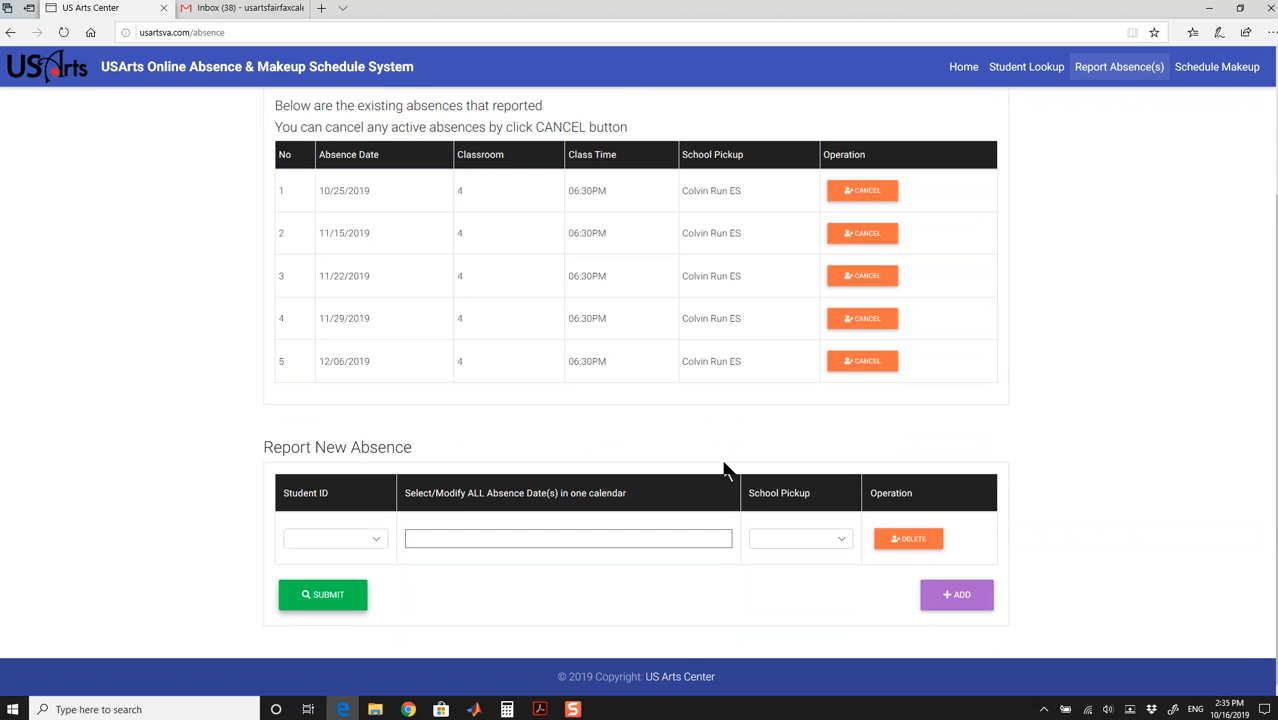
pyautogui.scroll(2, 740, 460)
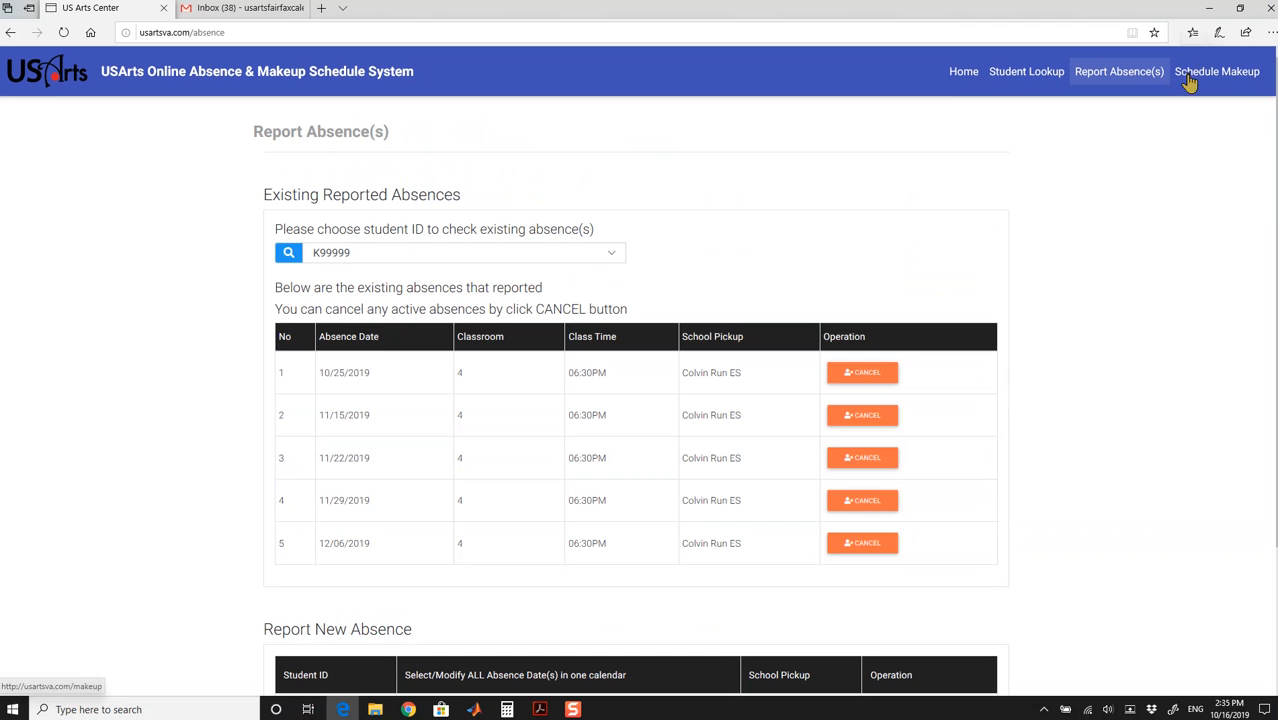
pyautogui.click(1219, 75)
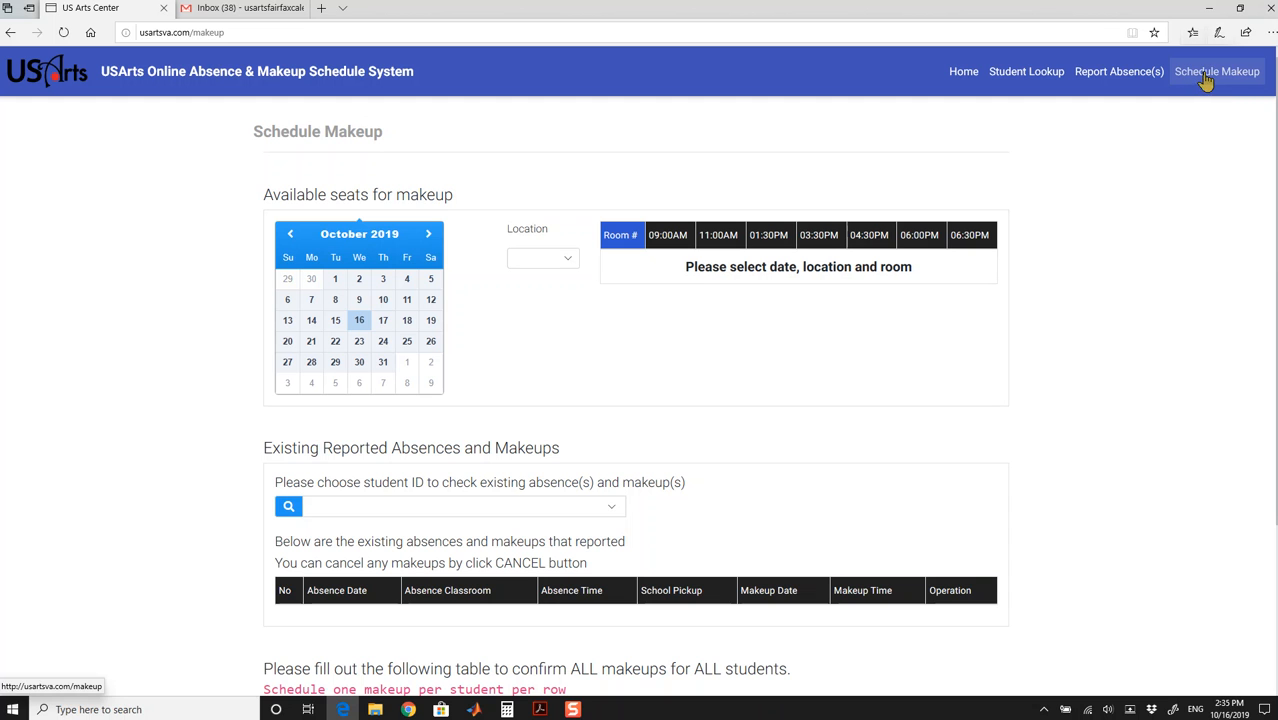
# Step: Show the available makeup seats at the Fairfax location for 1 November 2019
pyautogui.click(539, 259)
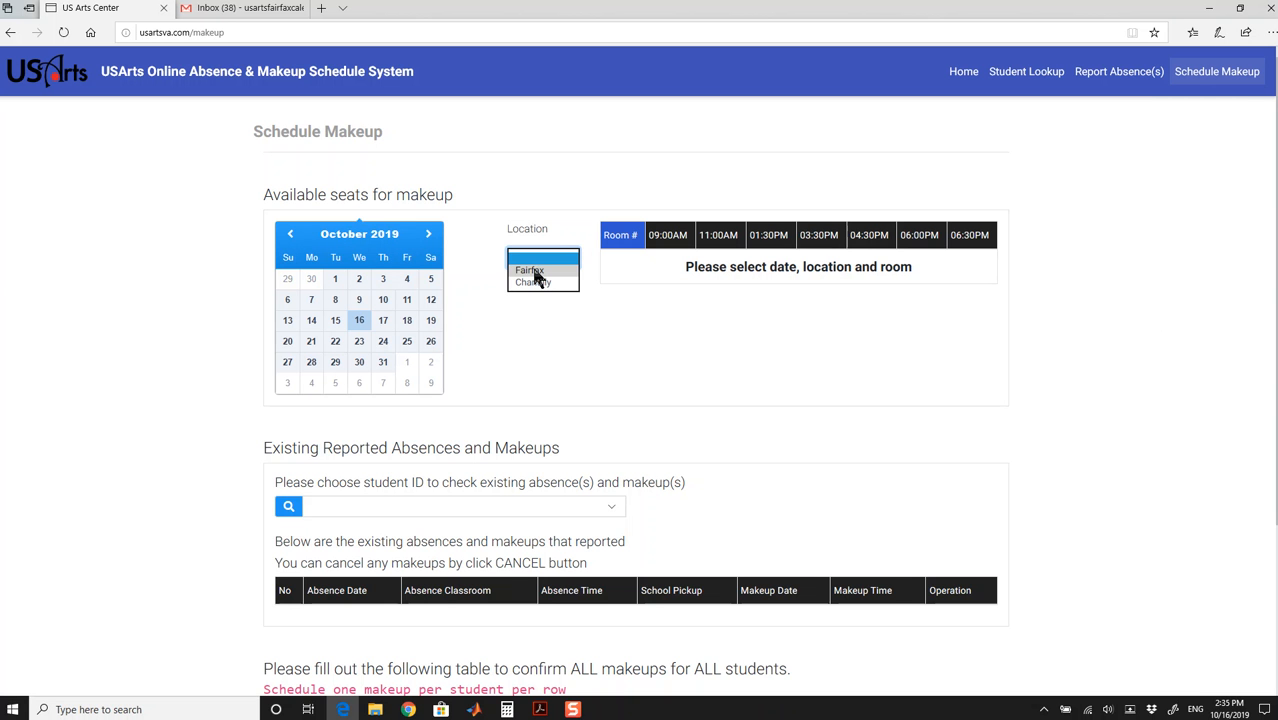
pyautogui.click(535, 277)
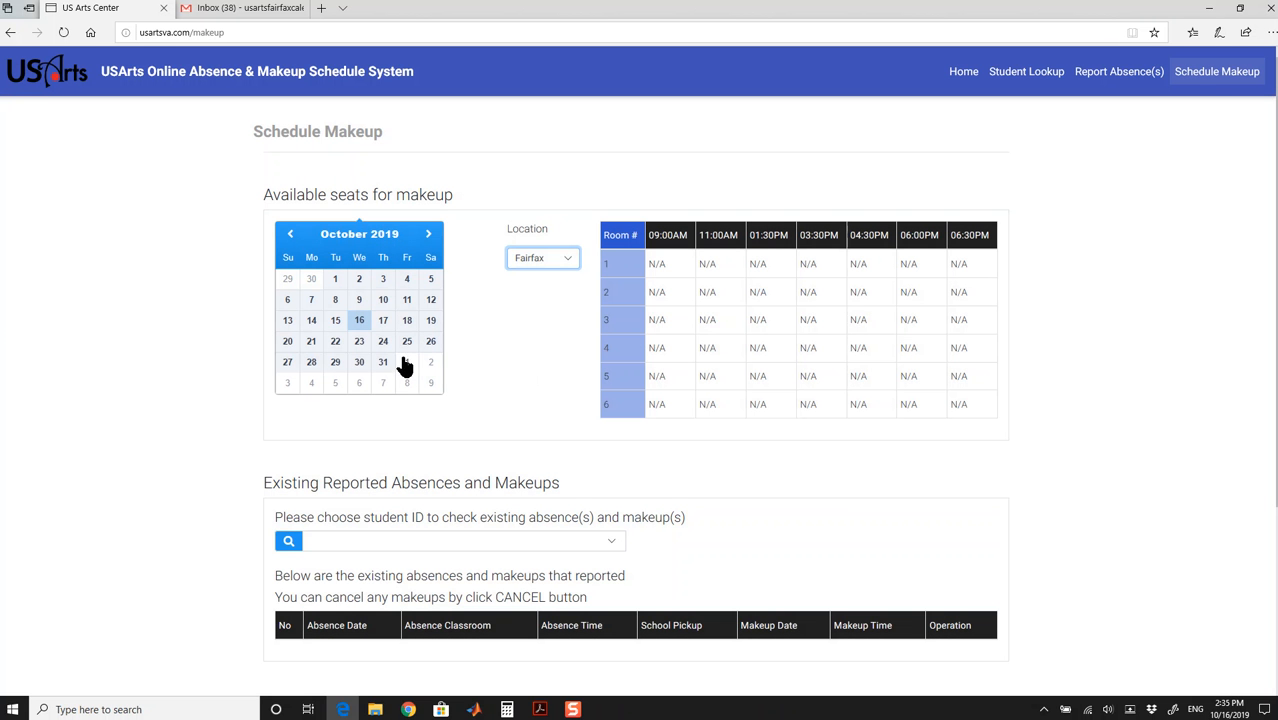
pyautogui.click(406, 363)
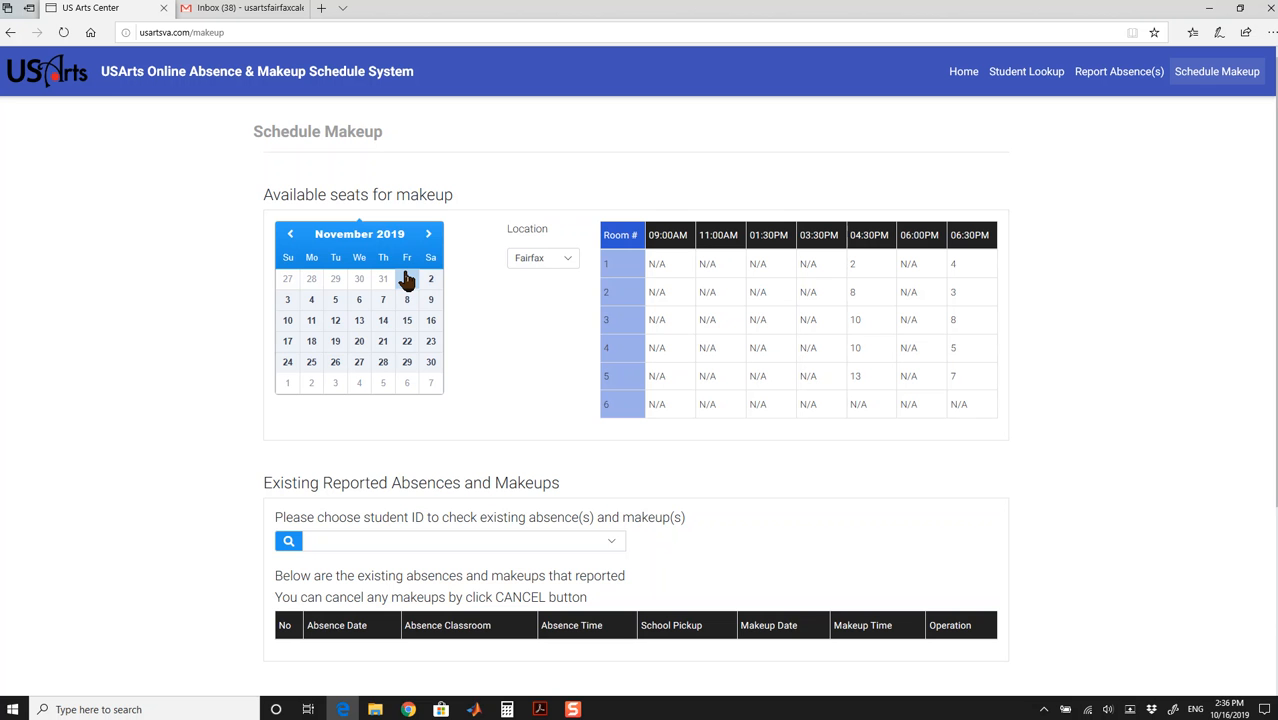
pyautogui.click(382, 320)
pyautogui.click(407, 279)
# Step: Examine the available seats in the 04:30PM and 06:30PM classes, comparing rooms 4 and 1
pyautogui.moveTo(952, 240); pyautogui.dragTo(1002, 229)
pyautogui.moveTo(849, 236); pyautogui.dragTo(891, 236)
pyautogui.click(966, 238)
pyautogui.moveTo(950, 240); pyautogui.dragTo(985, 247)
pyautogui.click(850, 350)
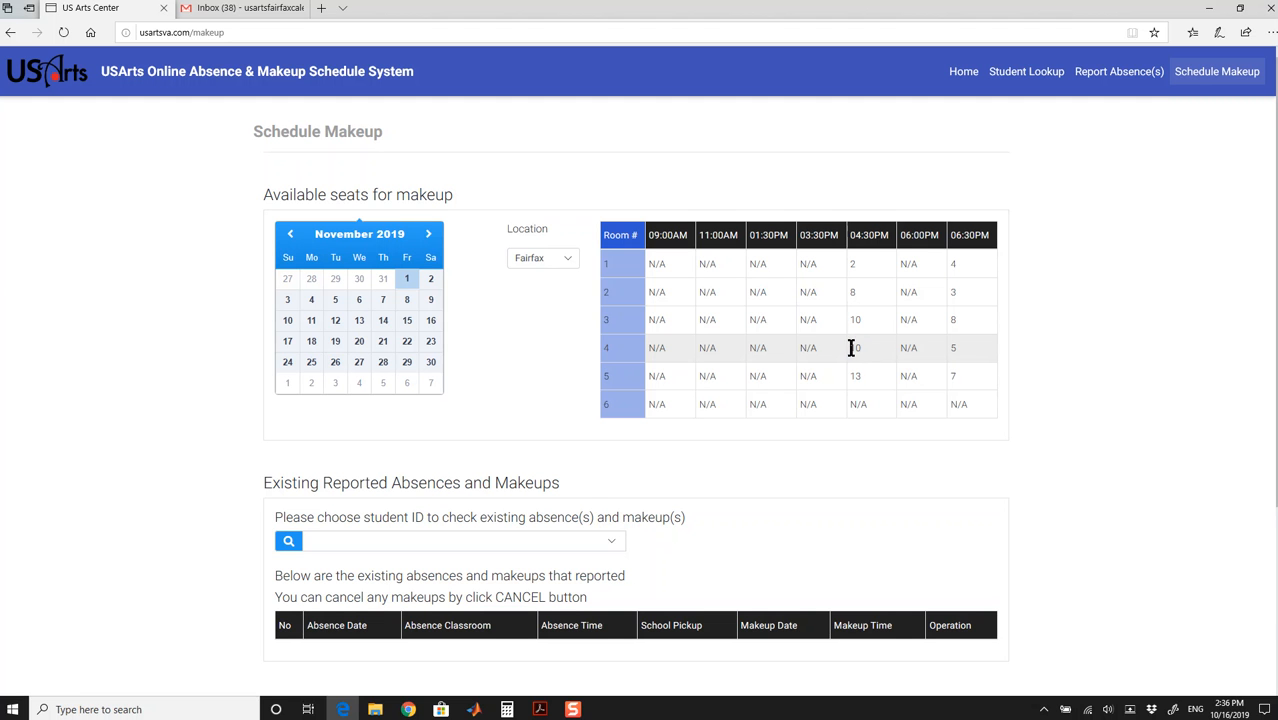
pyautogui.moveTo(948, 348); pyautogui.dragTo(958, 350)
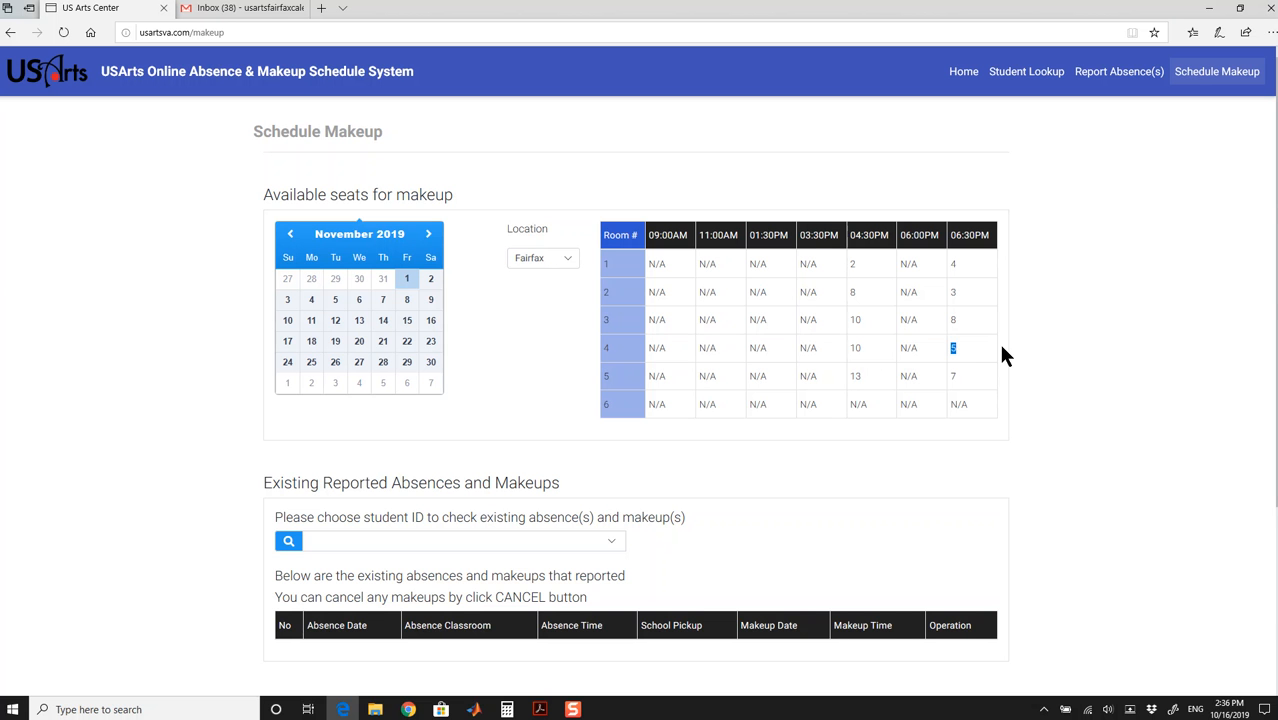
pyautogui.doubleClick(855, 348)
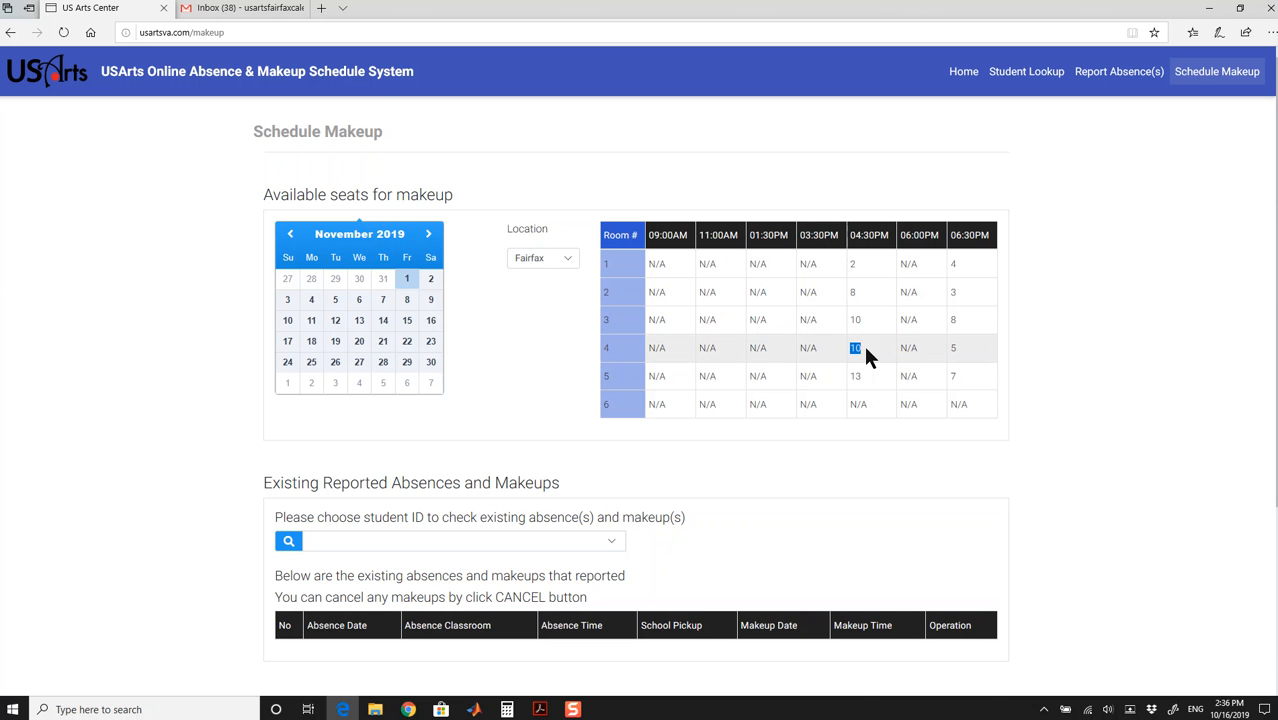
pyautogui.scroll(-3, 866, 352)
pyautogui.scroll(3, 872, 350)
pyautogui.doubleClick(852, 264)
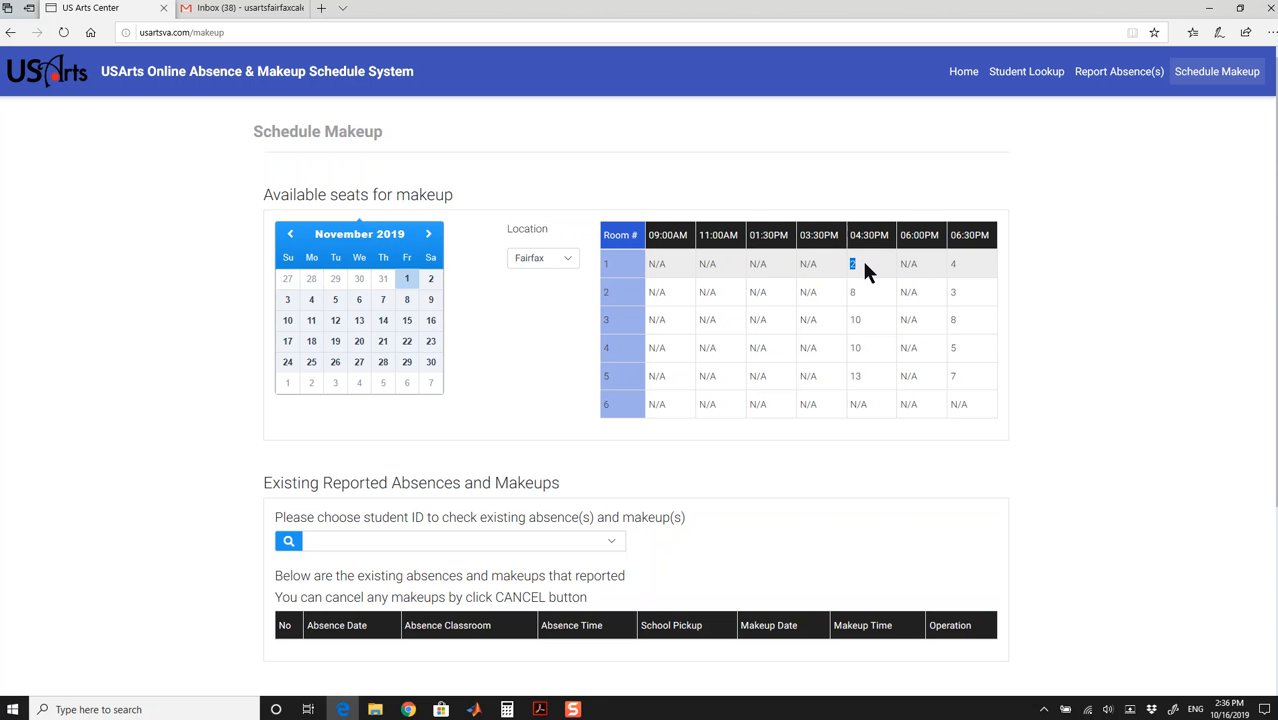
# Step: Display the existing absences and makeups for the student's ID and examine the 10/18/2019 absence
pyautogui.scroll(-1, 864, 260)
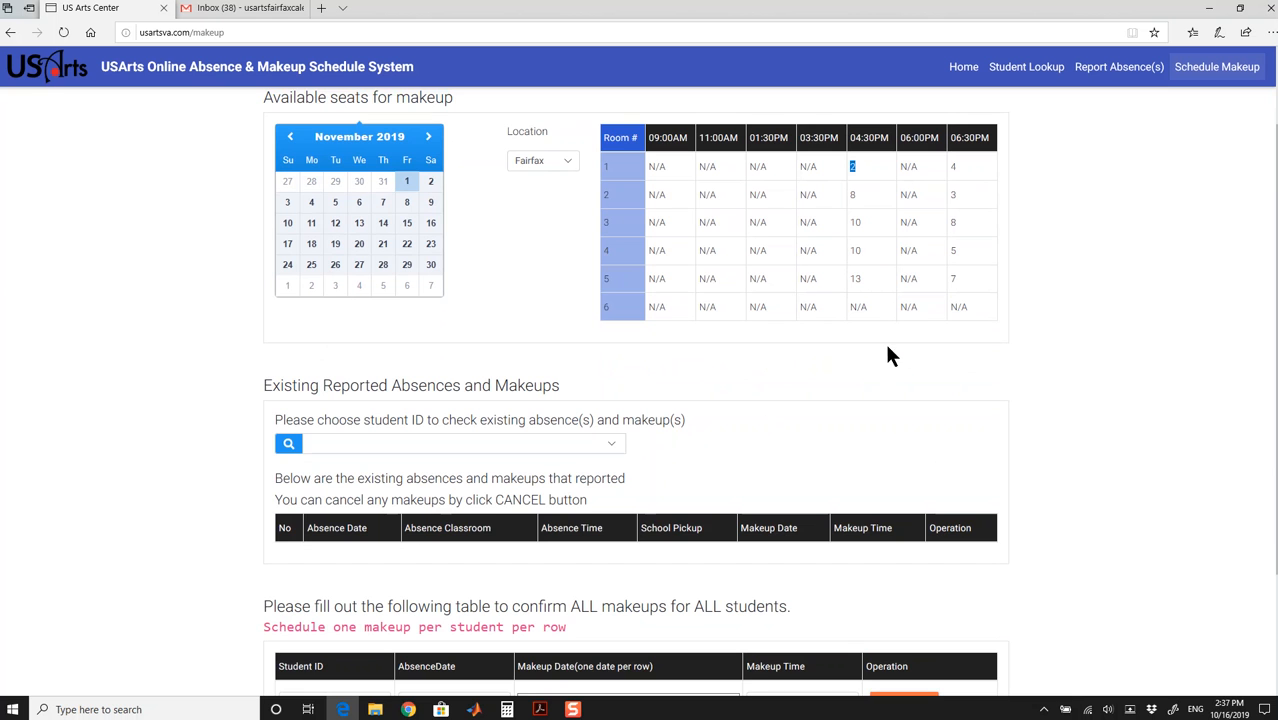
pyautogui.scroll(1, 1088, 388)
pyautogui.scroll(-2, 1088, 388)
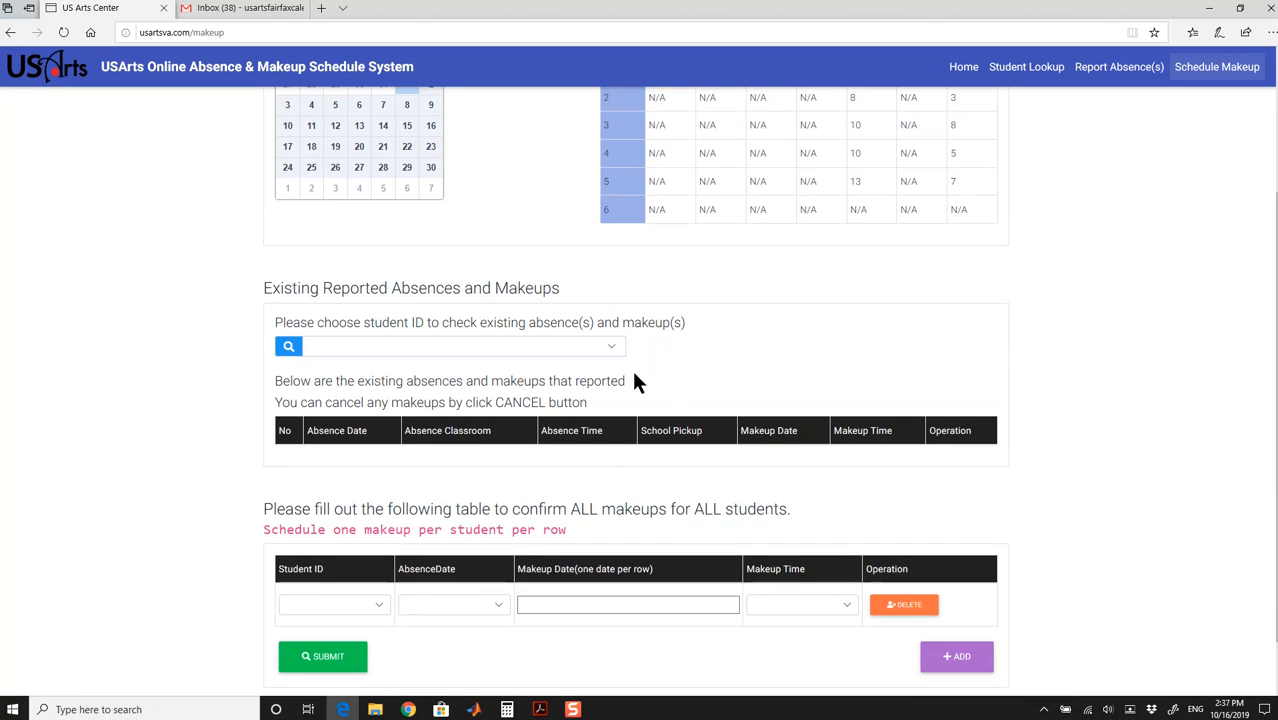
pyautogui.click(610, 352)
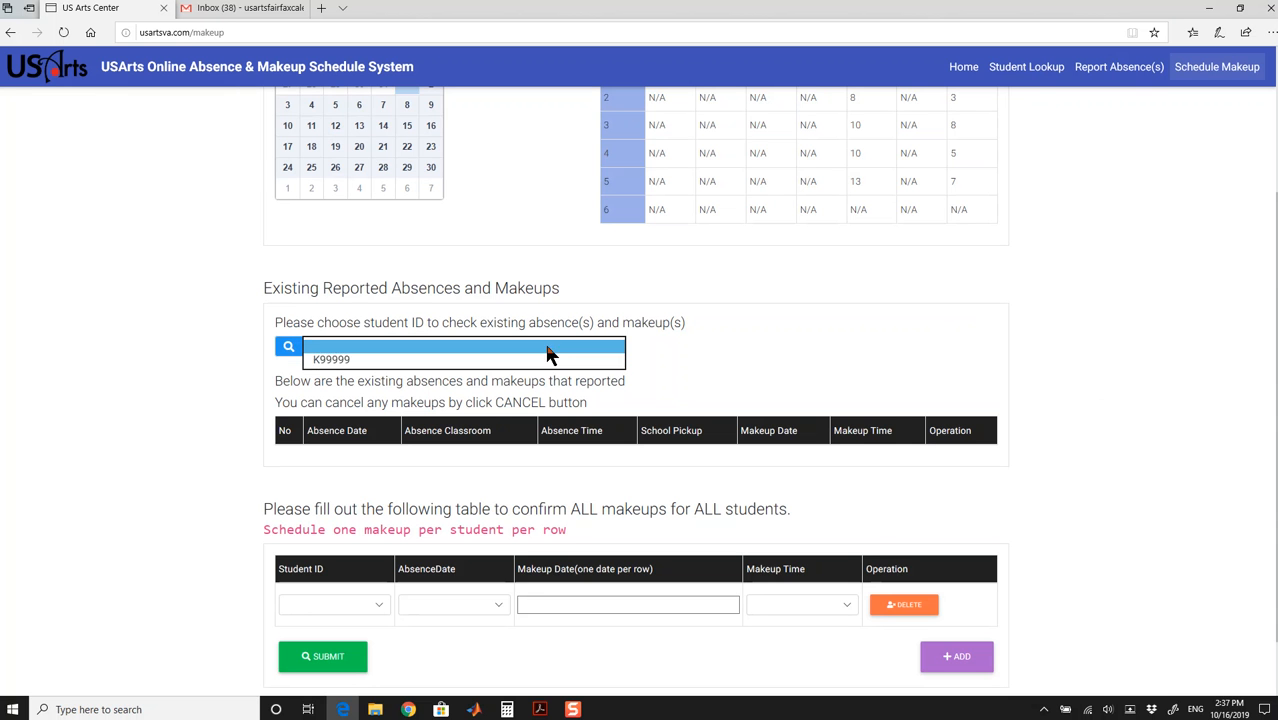
pyautogui.click(332, 366)
pyautogui.scroll(-3, 541, 495)
pyautogui.scroll(1, 544, 480)
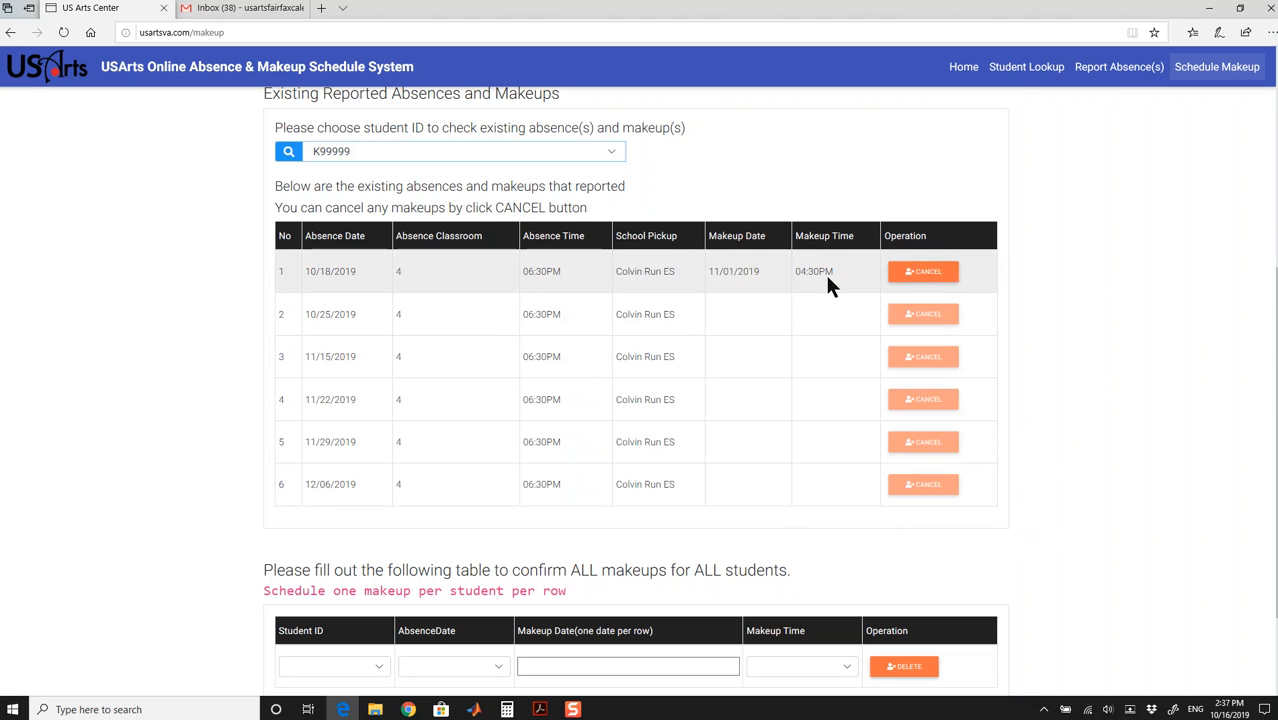
pyautogui.moveTo(309, 274); pyautogui.dragTo(357, 268)
pyautogui.click(364, 273)
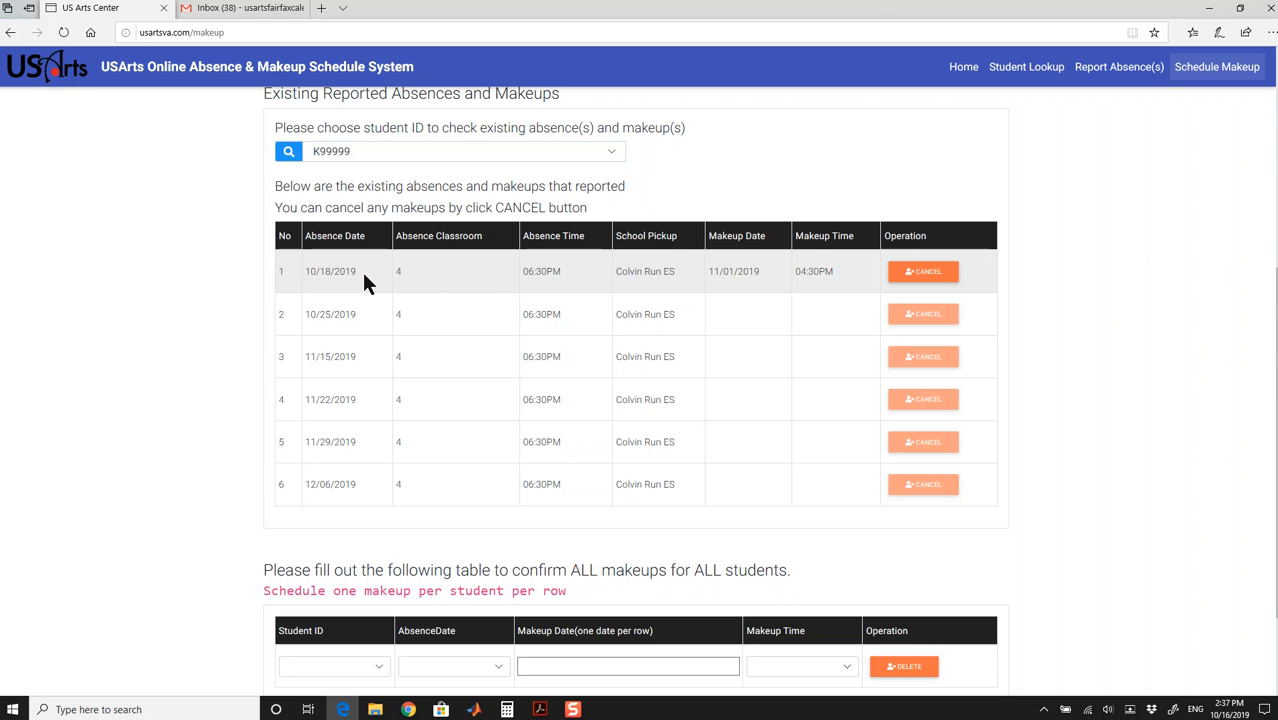
# Step: Check the student's existing reported absences on the Report Absence(s) page and return to the Schedule Makeup page
pyautogui.click(1135, 66)
pyautogui.click(489, 254)
pyautogui.click(466, 268)
pyautogui.click(466, 255)
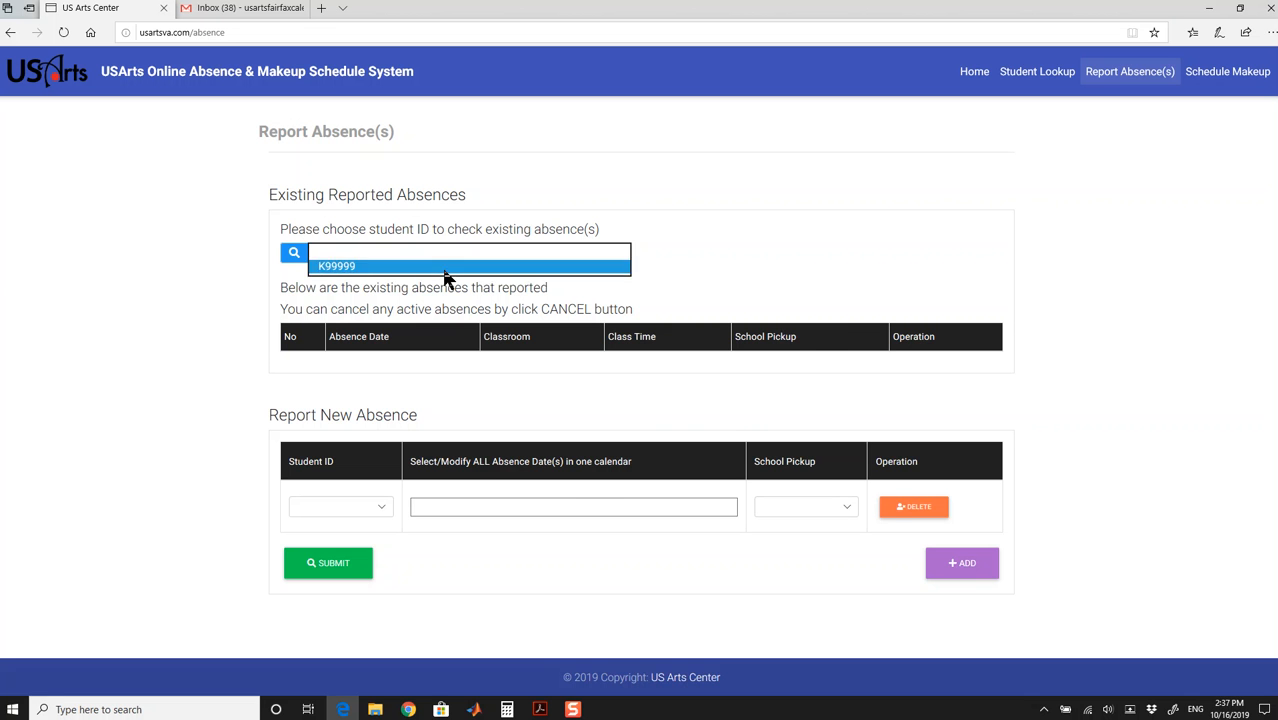
pyautogui.click(445, 268)
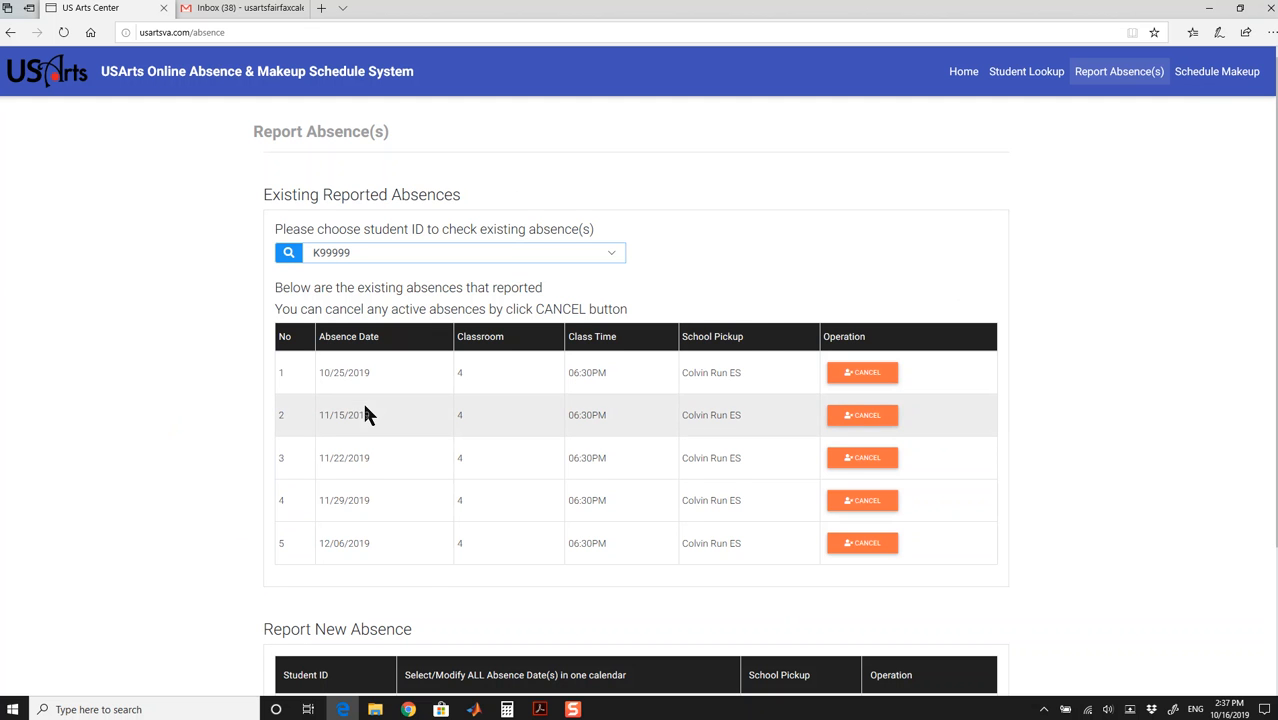
pyautogui.click(1218, 76)
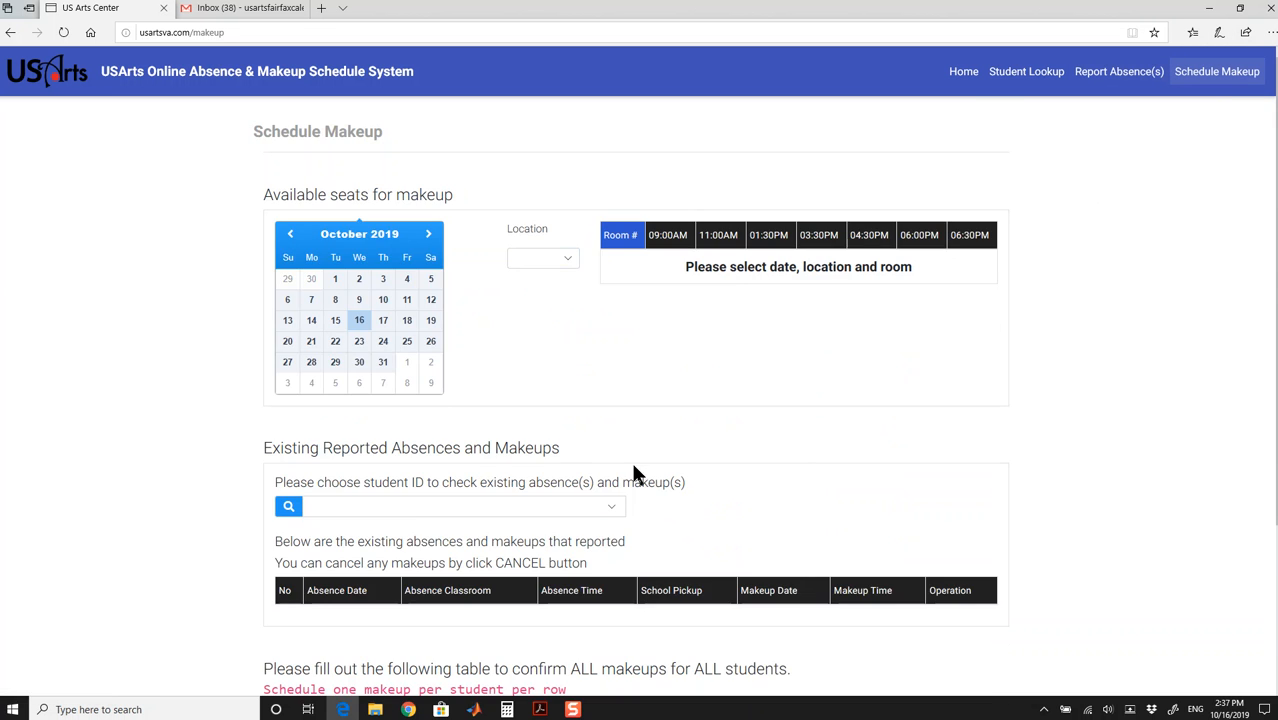
# Step: Display the existing absences and makeups for the student's ID and review the reported absence dates
pyautogui.scroll(-3, 615, 420)
pyautogui.click(603, 292)
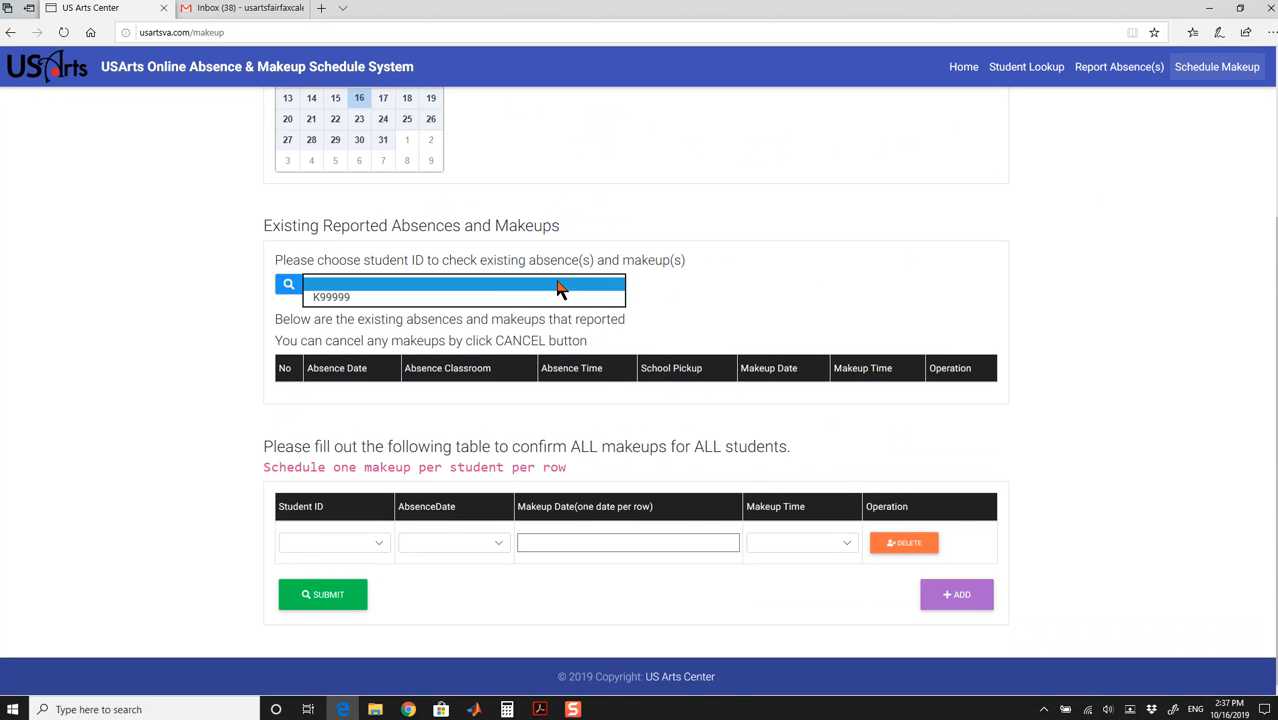
pyautogui.click(441, 296)
pyautogui.scroll(-3, 600, 375)
pyautogui.scroll(1, 610, 365)
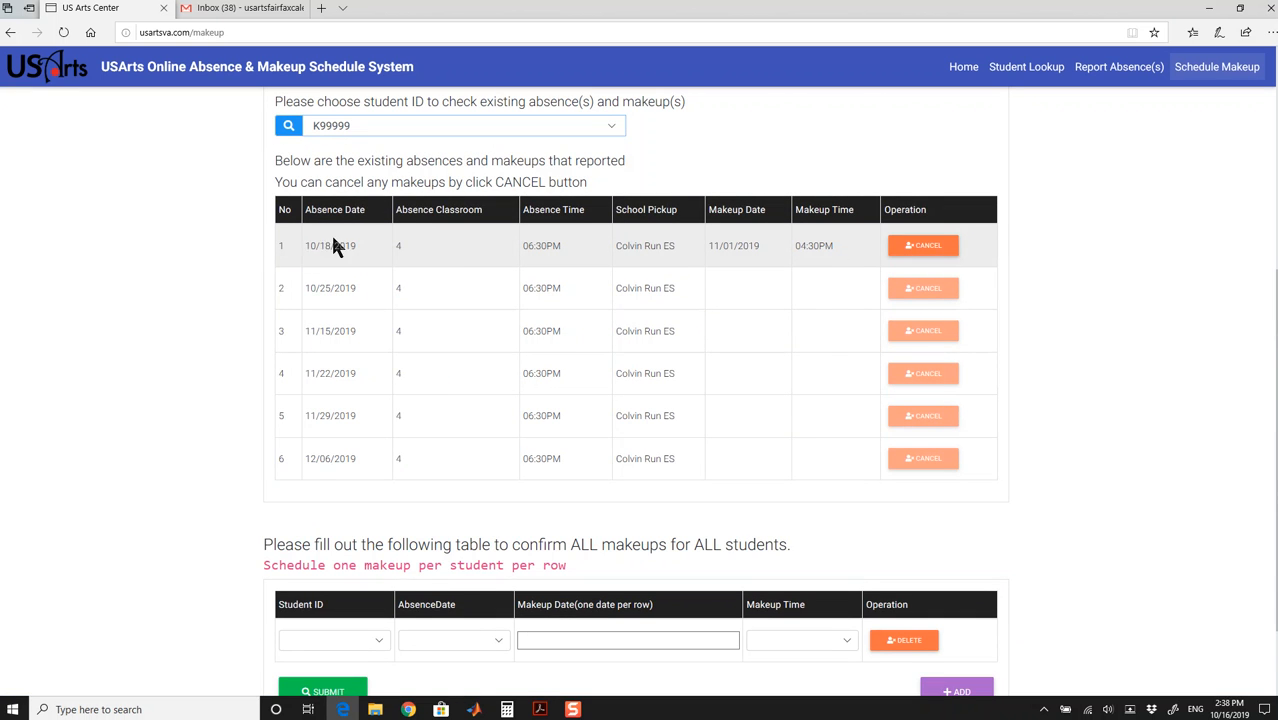
pyautogui.scroll(-1, 520, 290)
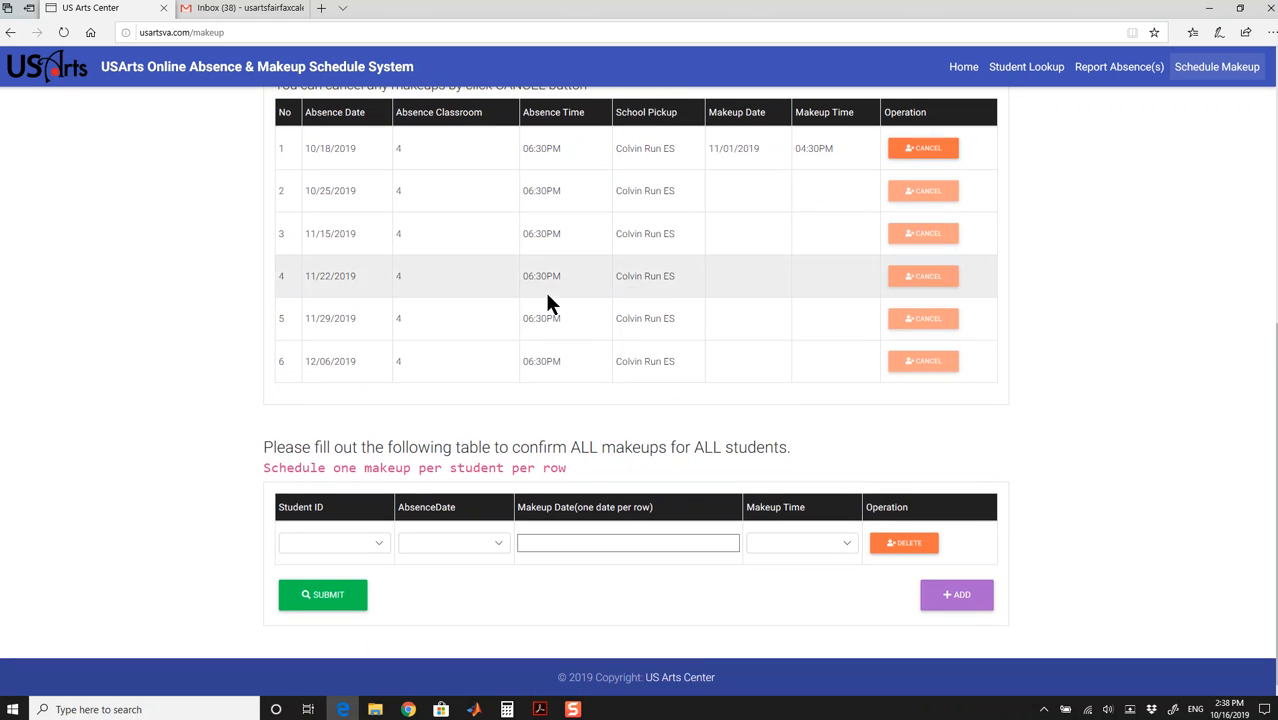
# Step: Fill the makeup request row with the student's ID and the absence date 10/25/2019
pyautogui.click(370, 545)
pyautogui.click(312, 551)
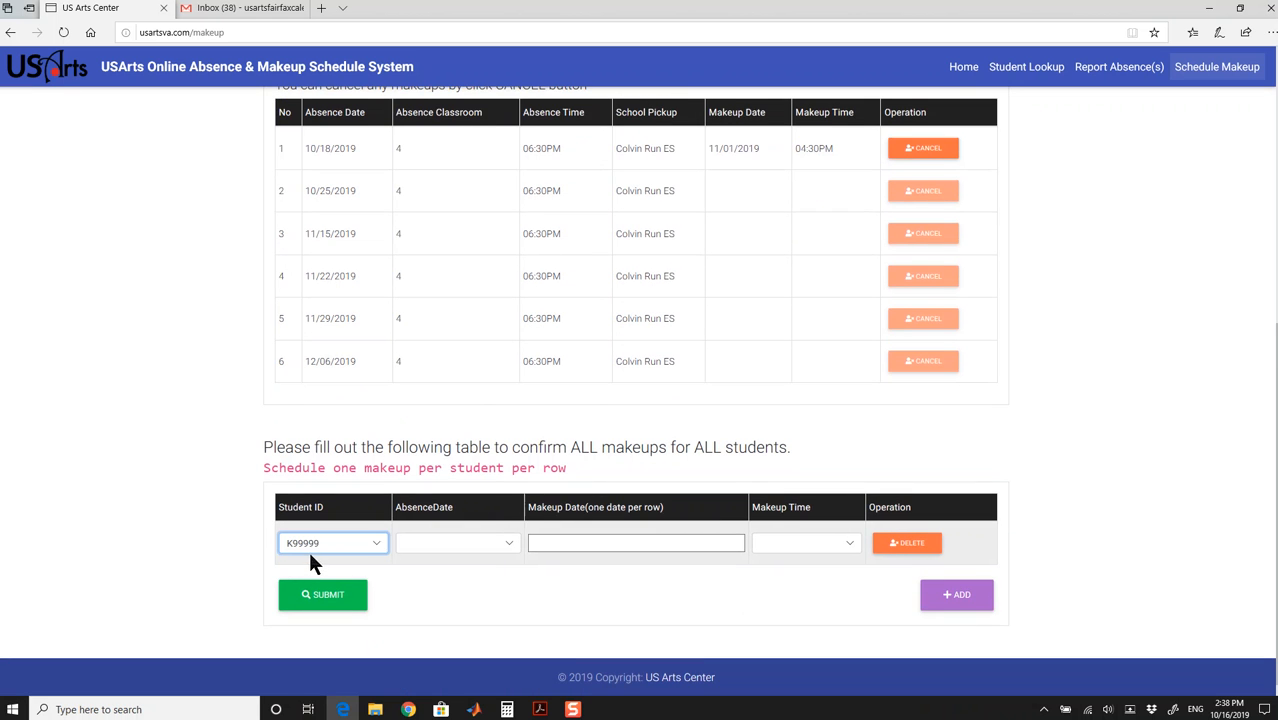
pyautogui.click(476, 545)
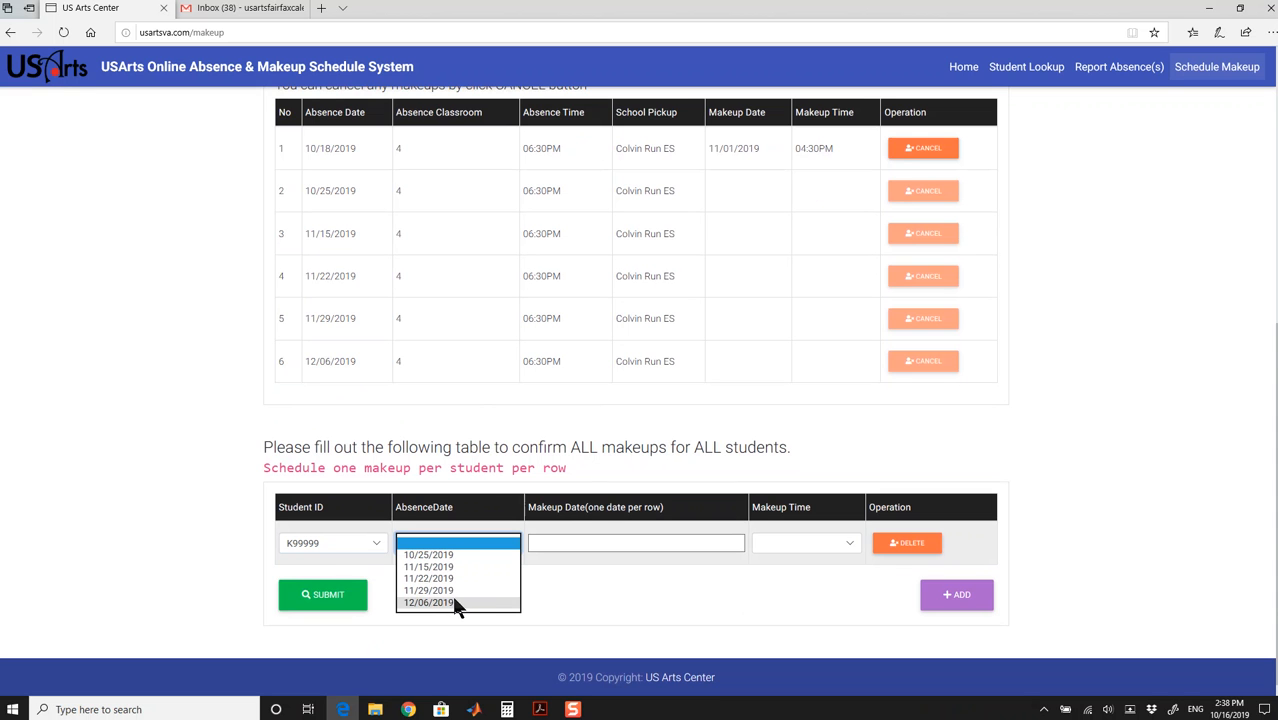
pyautogui.click(430, 555)
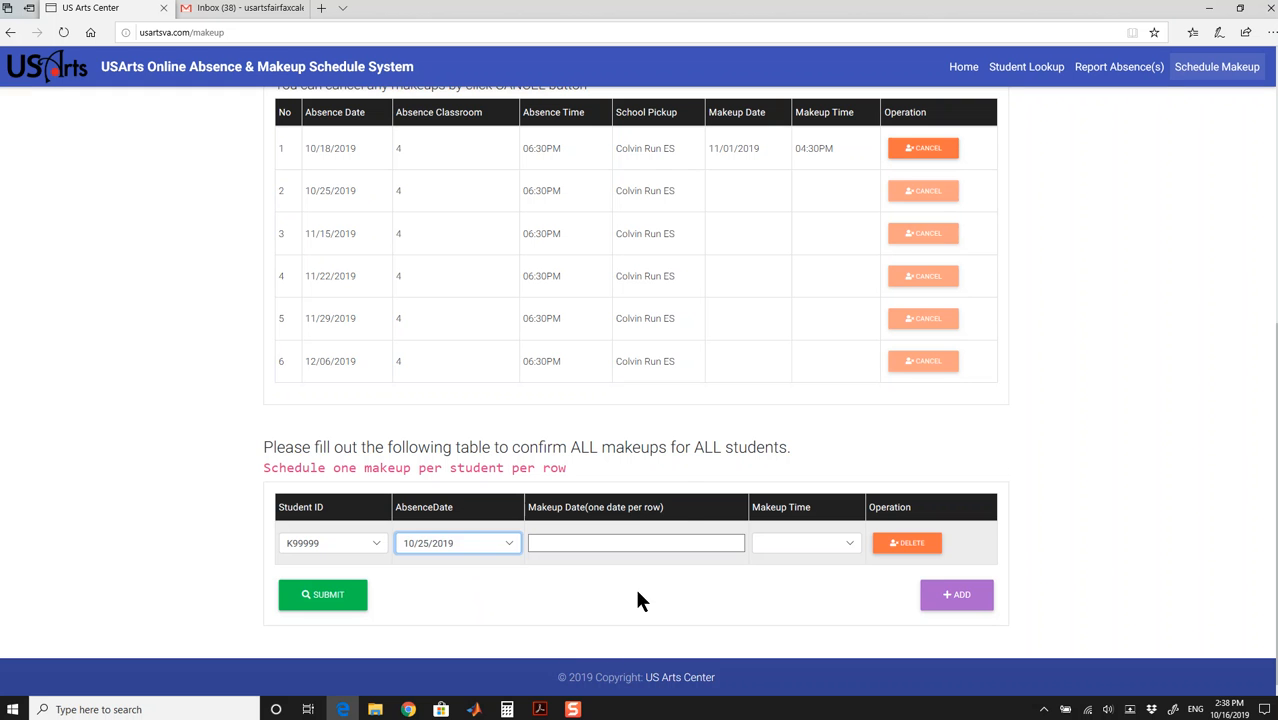
# Step: Show the available makeup seats at Fairfax for 1 November 2019 and examine room 4 at 04:30PM
pyautogui.click(658, 542)
pyautogui.scroll(5, 1061, 488)
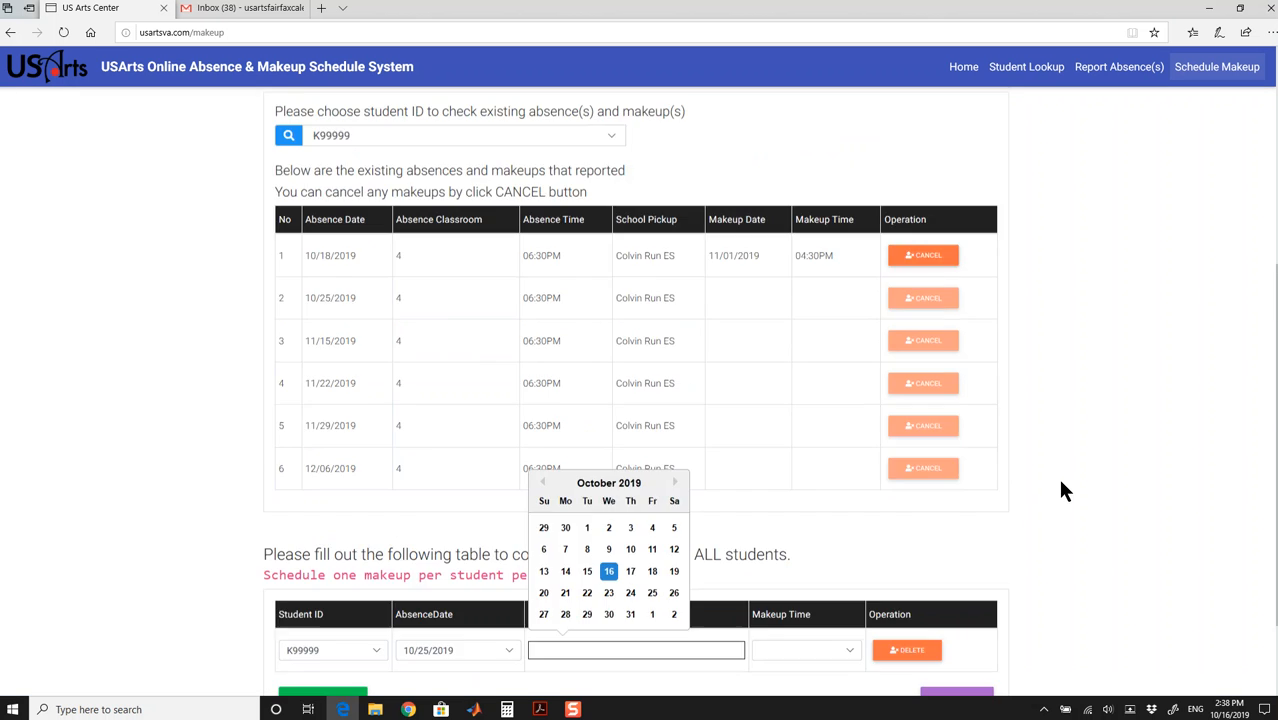
pyautogui.click(542, 258)
pyautogui.click(541, 268)
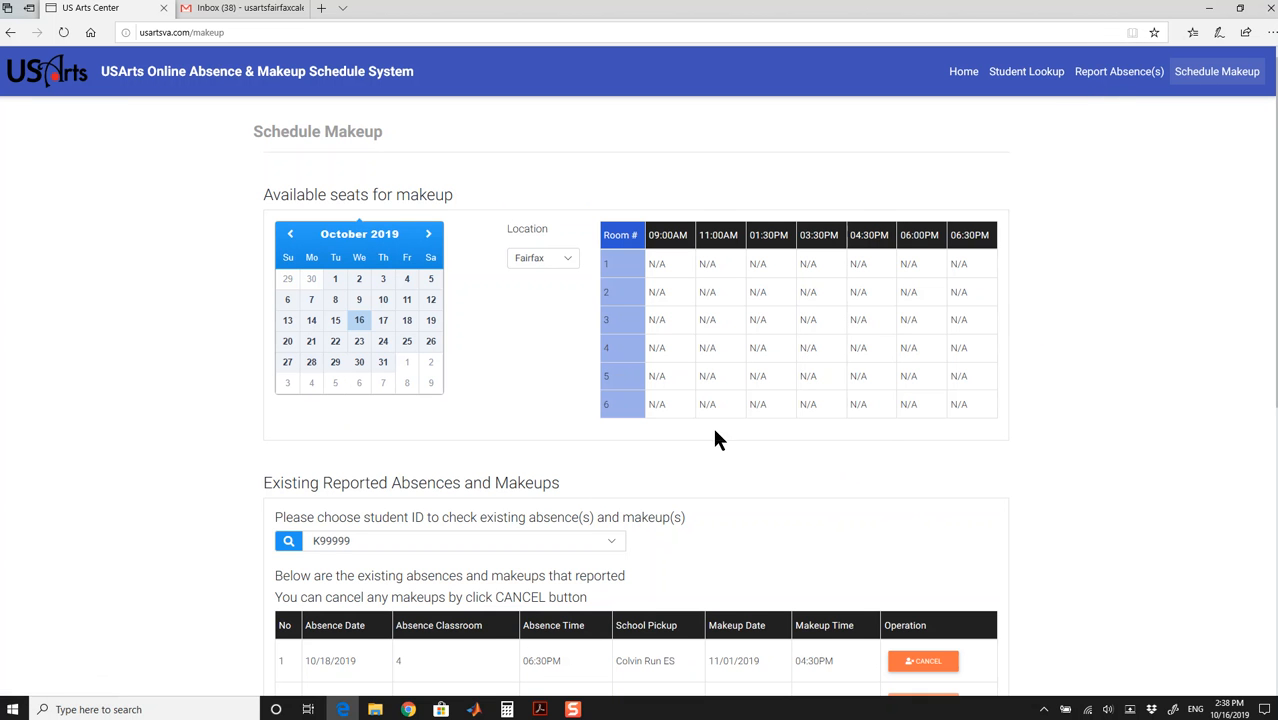
pyautogui.click(407, 363)
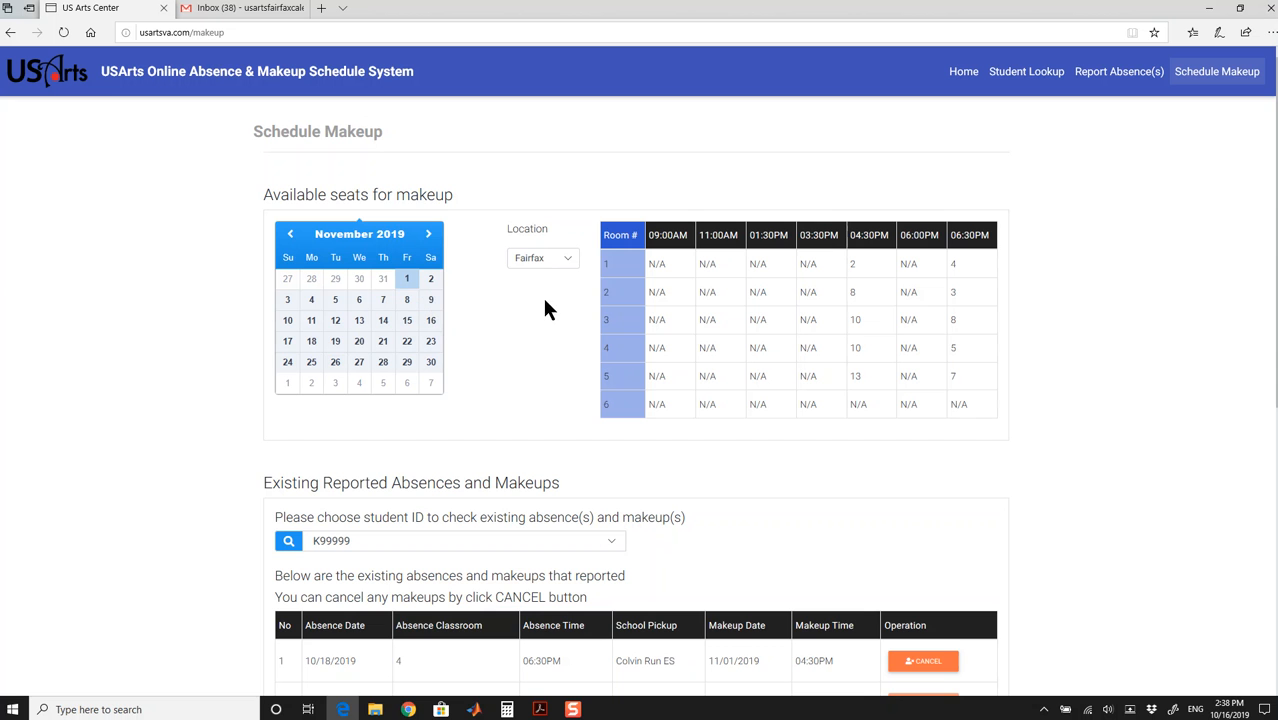
pyautogui.scroll(-3, 533, 350)
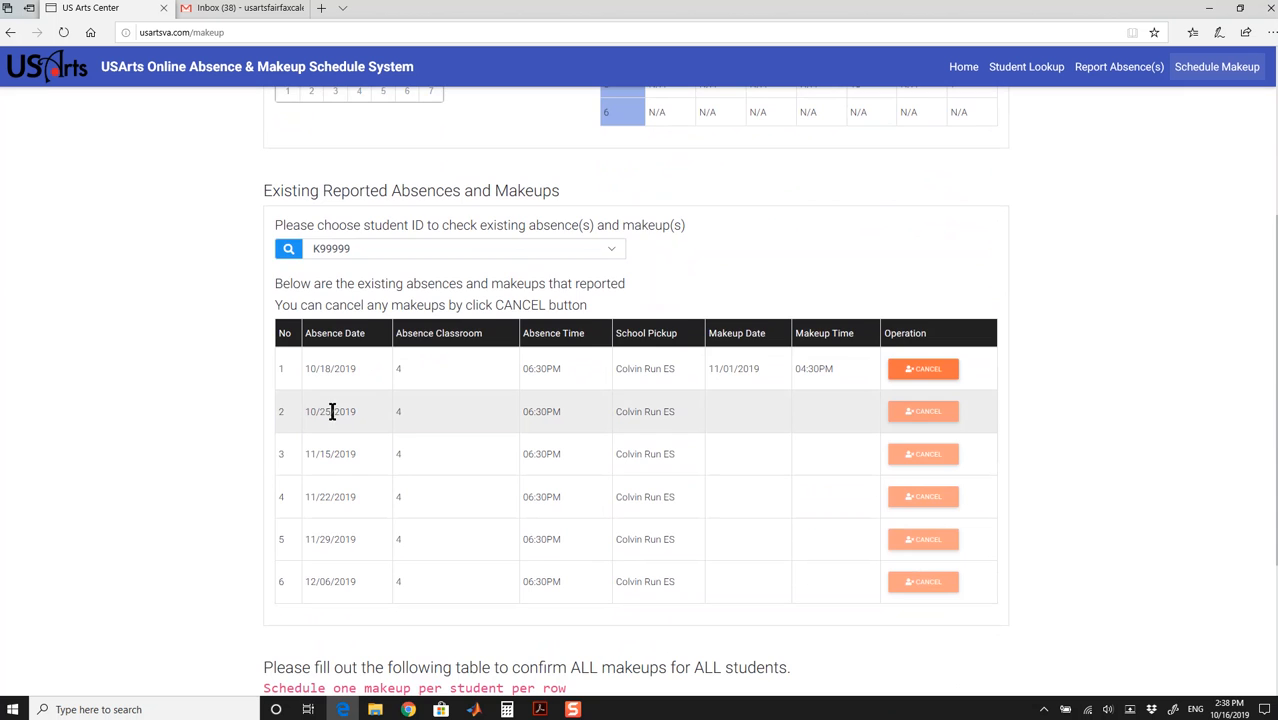
pyautogui.scroll(3, 503, 428)
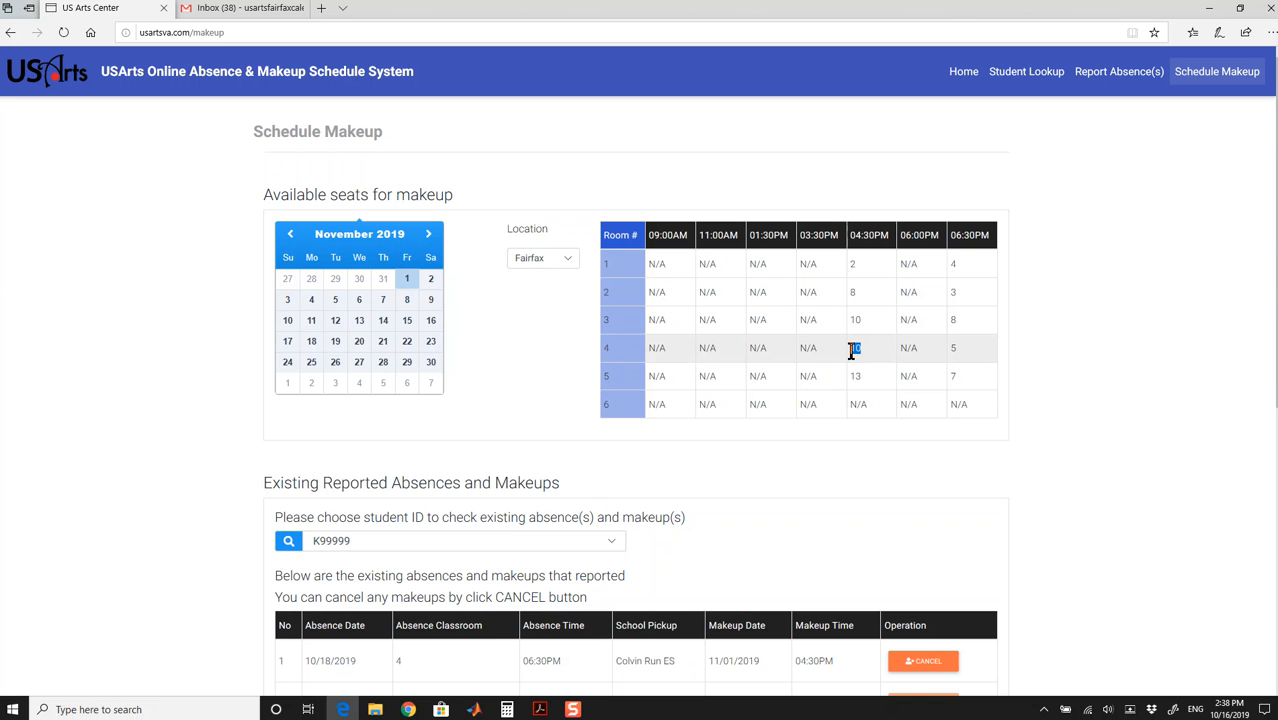
pyautogui.scroll(-3, 1087, 535)
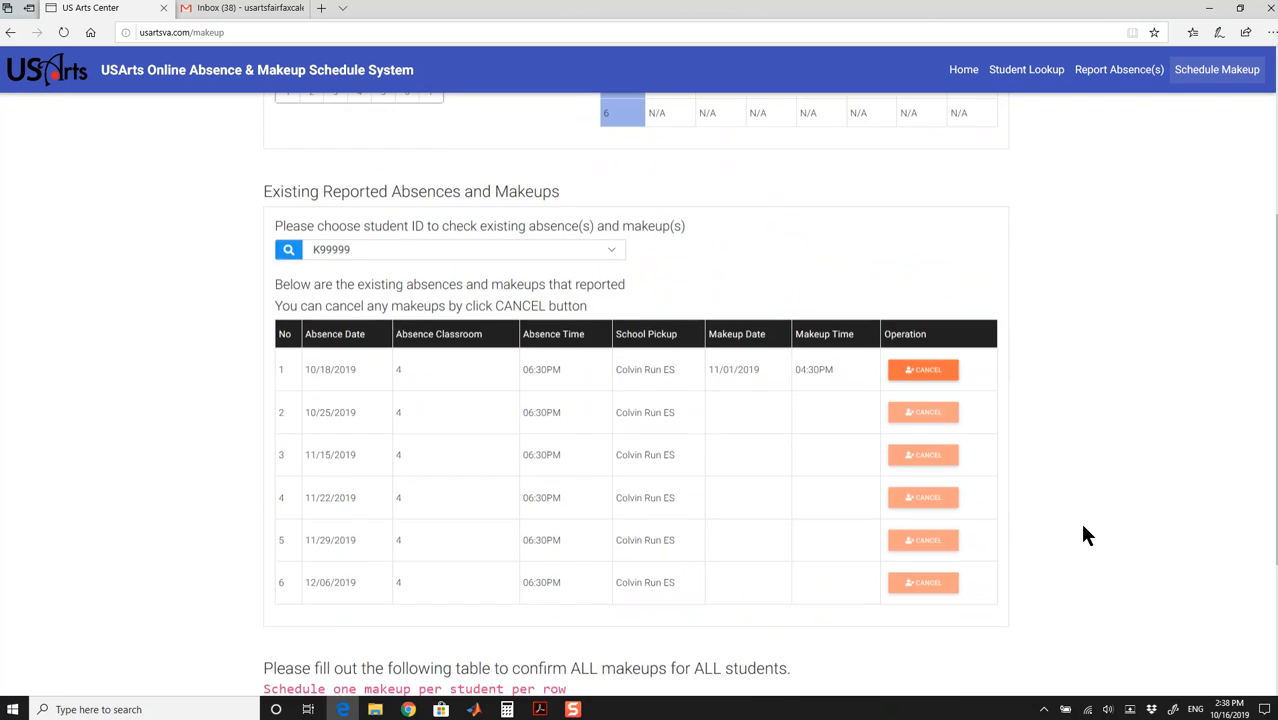
# Step: Set the makeup for the 10/25/2019 absence to 11/01/2019 at 04:30PM and submit the request
pyautogui.scroll(-3, 1087, 535)
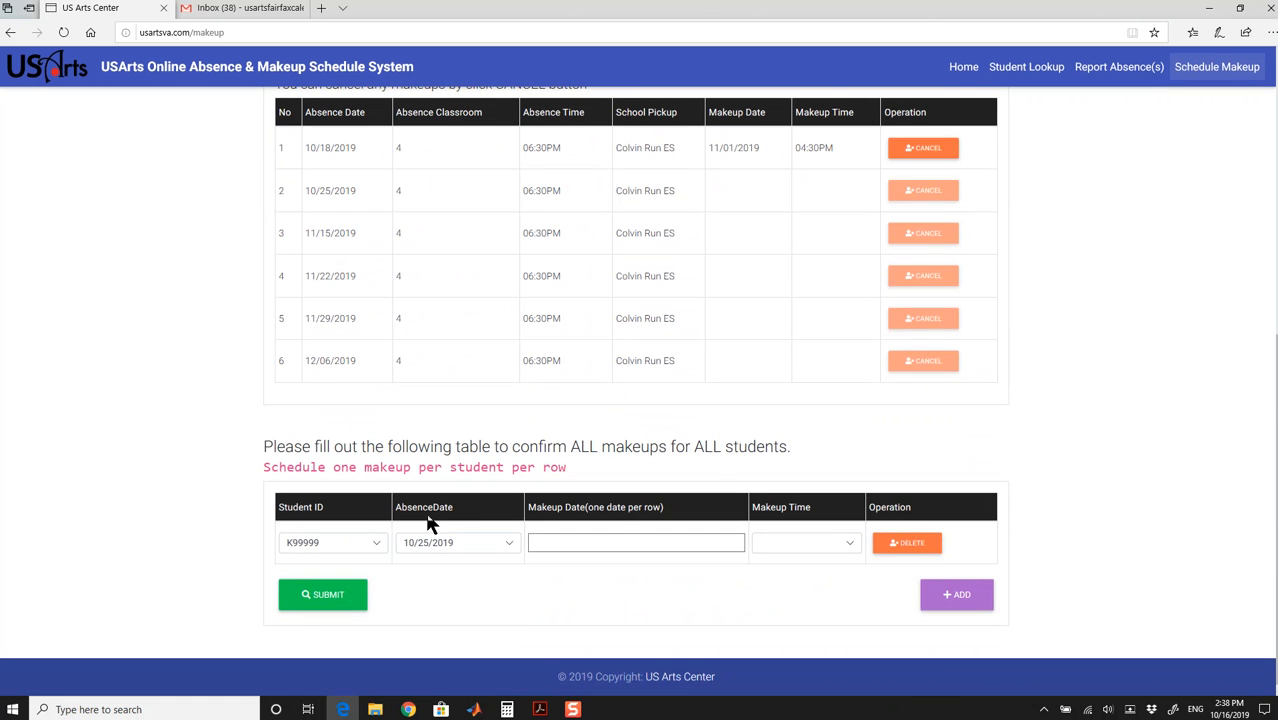
pyautogui.click(591, 545)
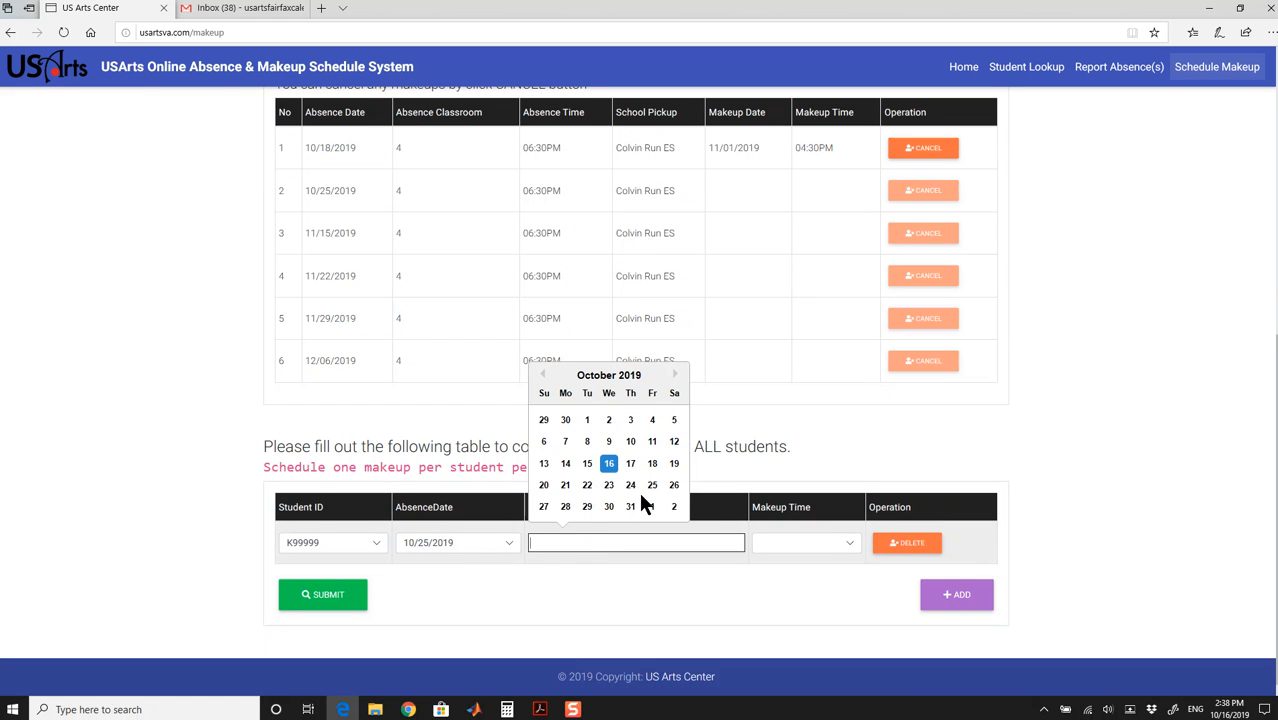
pyautogui.click(653, 505)
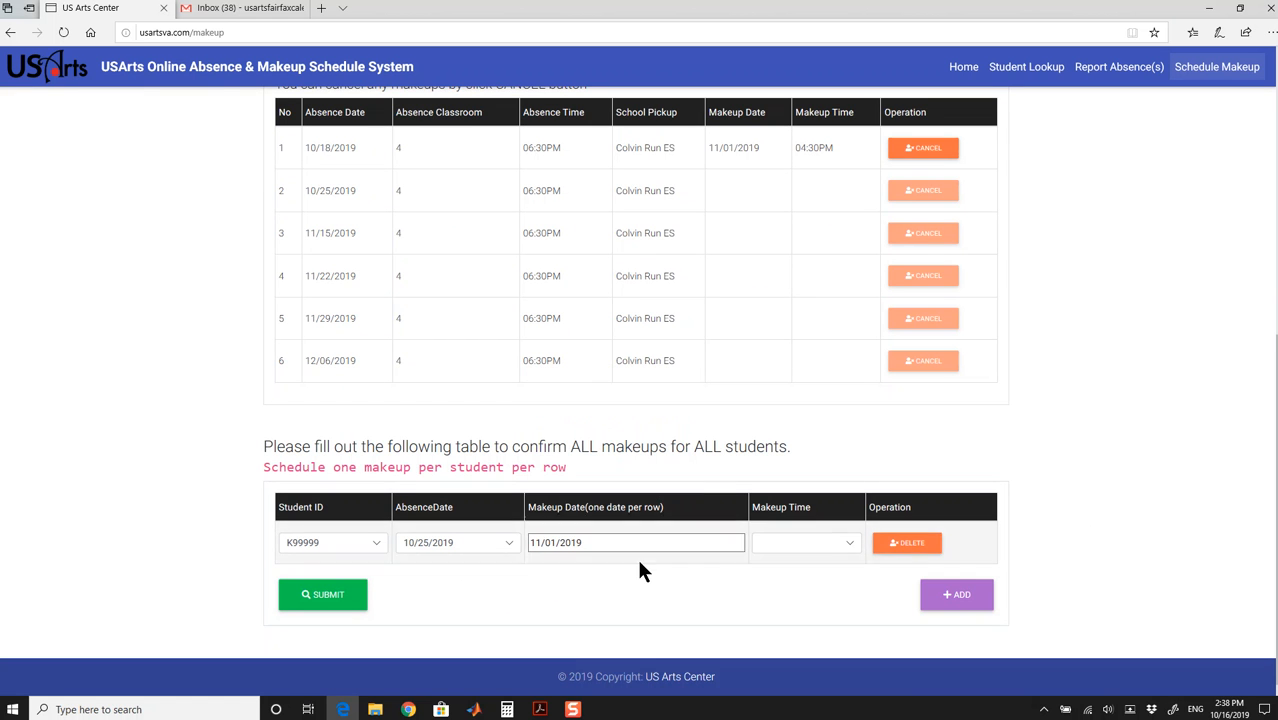
pyautogui.click(846, 544)
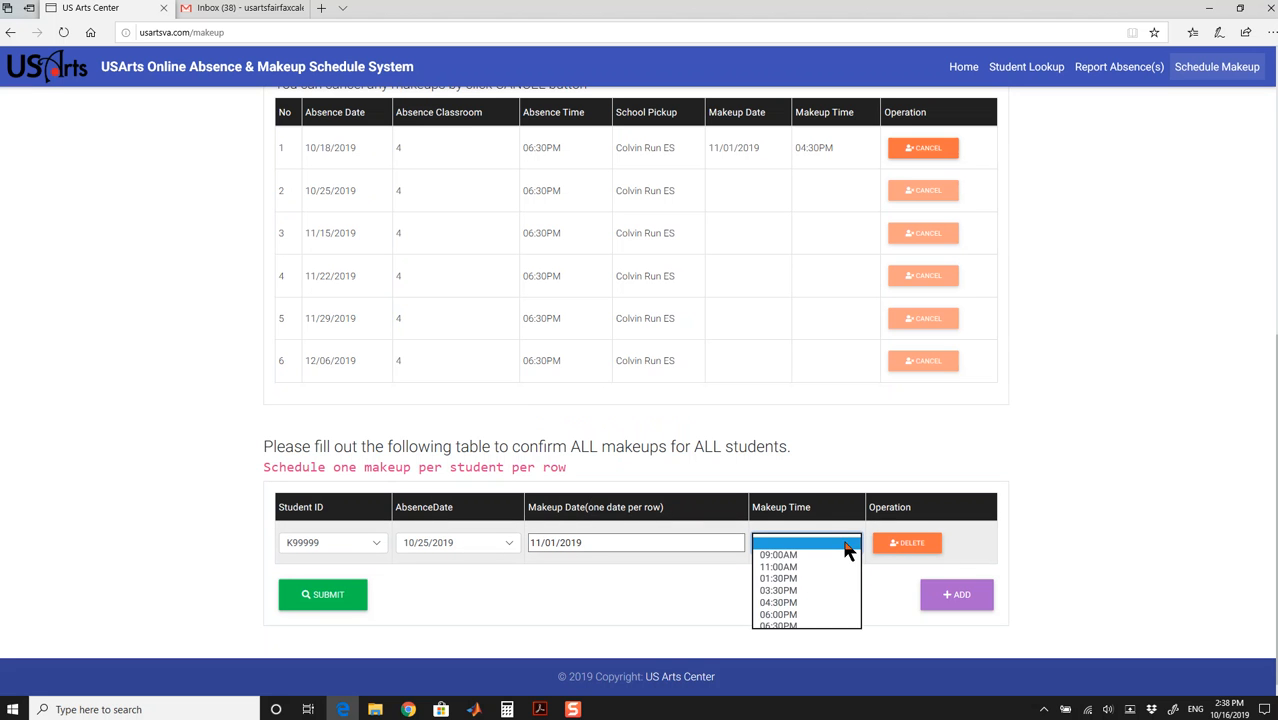
pyautogui.click(779, 603)
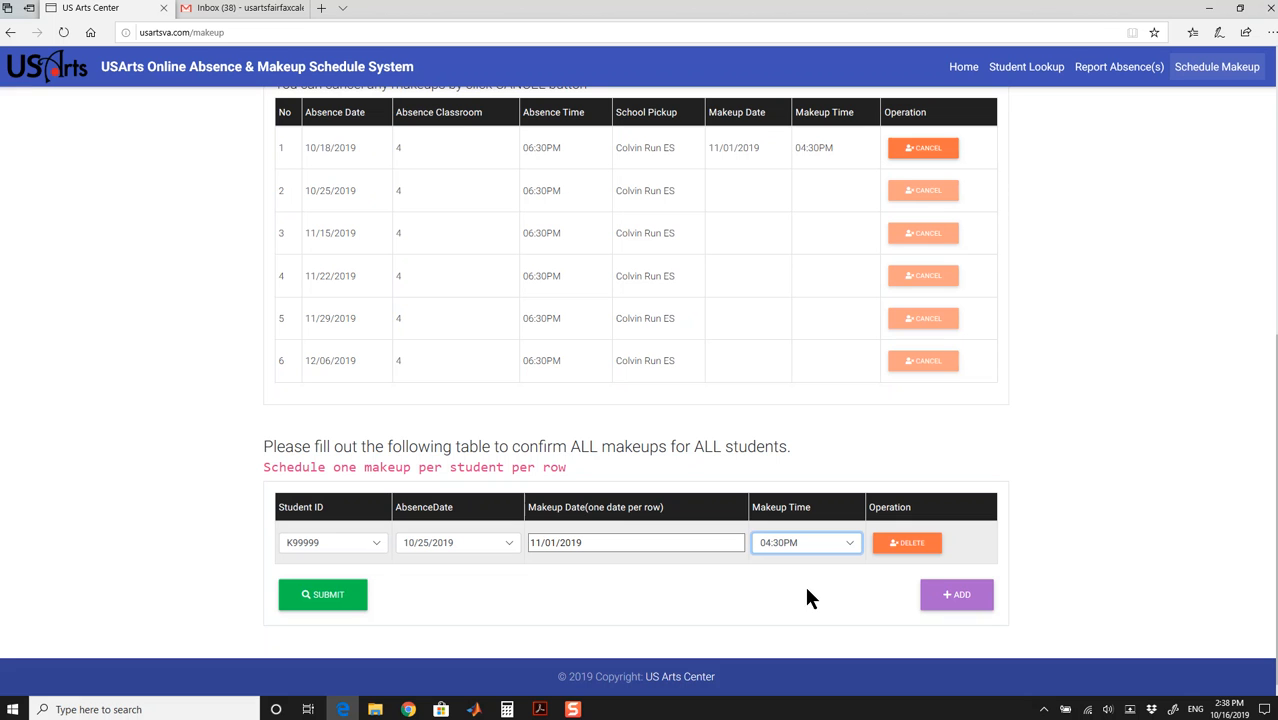
pyautogui.click(808, 576)
pyautogui.click(334, 600)
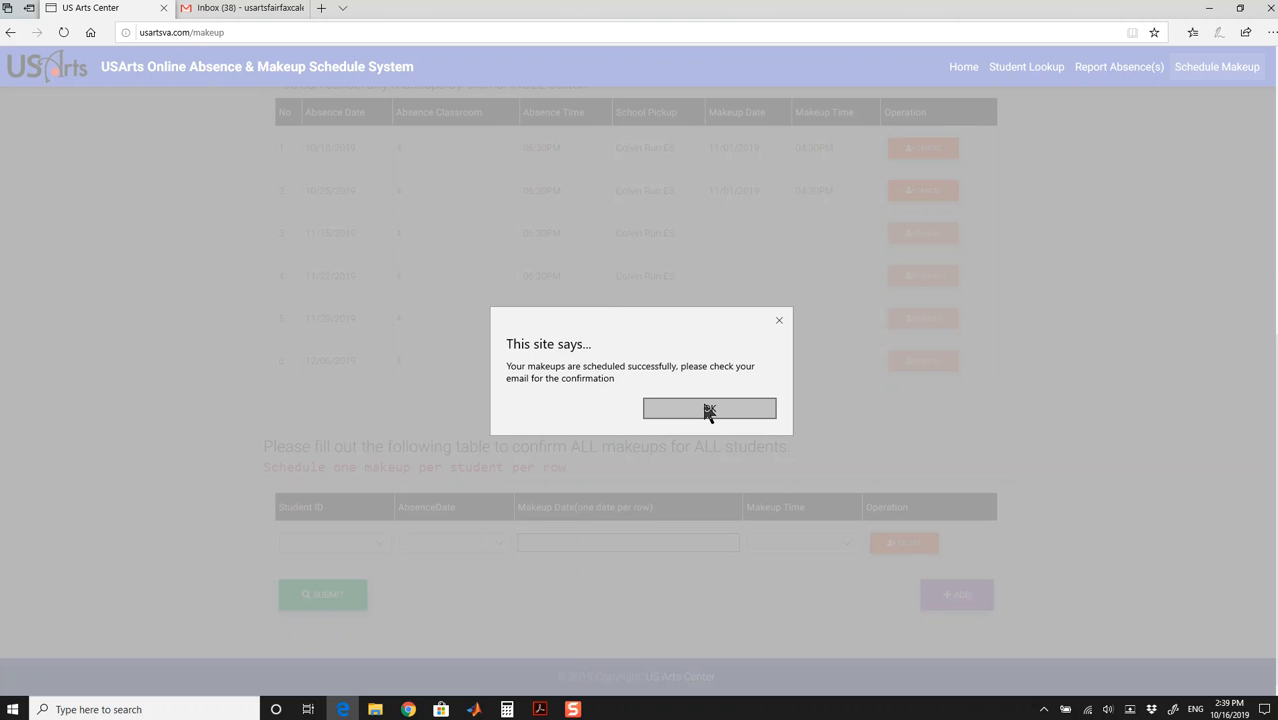
pyautogui.click(708, 402)
pyautogui.click(711, 412)
# Step: Review the makeup entry listed for the 10/25/2019 absence in the existing absences and makeups
pyautogui.scroll(5, 1048, 440)
pyautogui.scroll(-4, 993, 458)
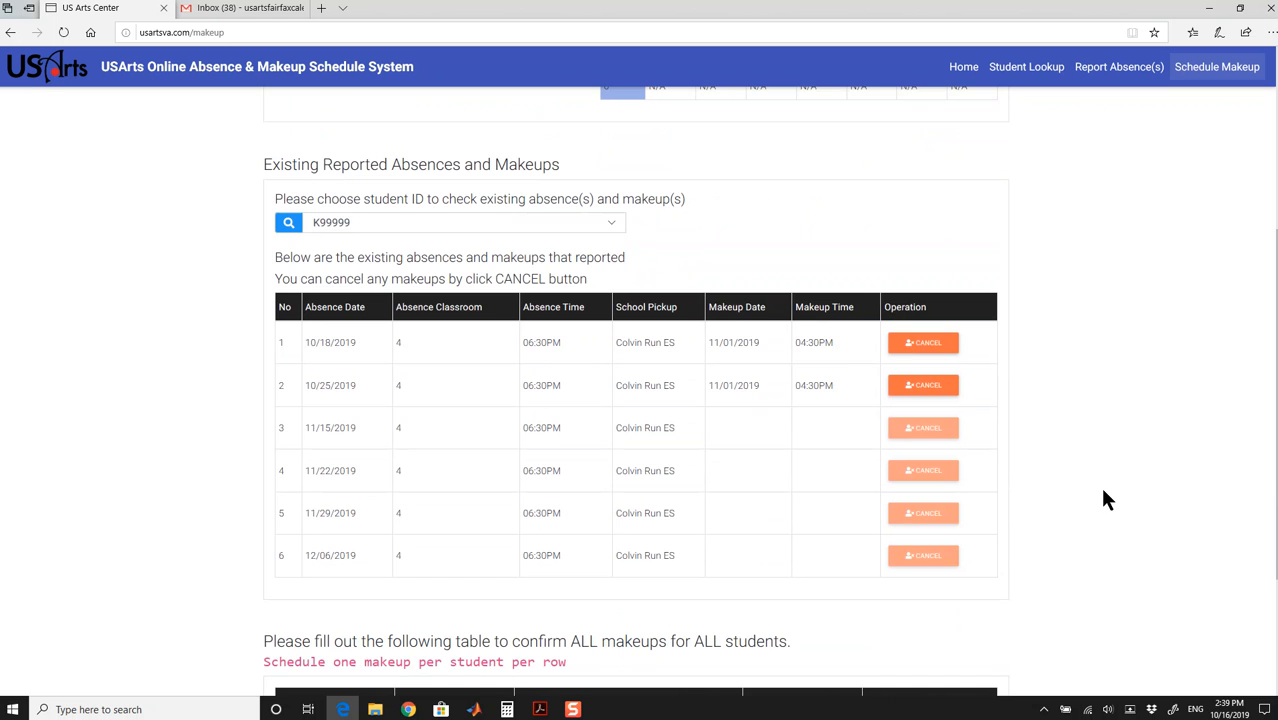
pyautogui.scroll(-2, 1105, 485)
pyautogui.scroll(1, 1110, 480)
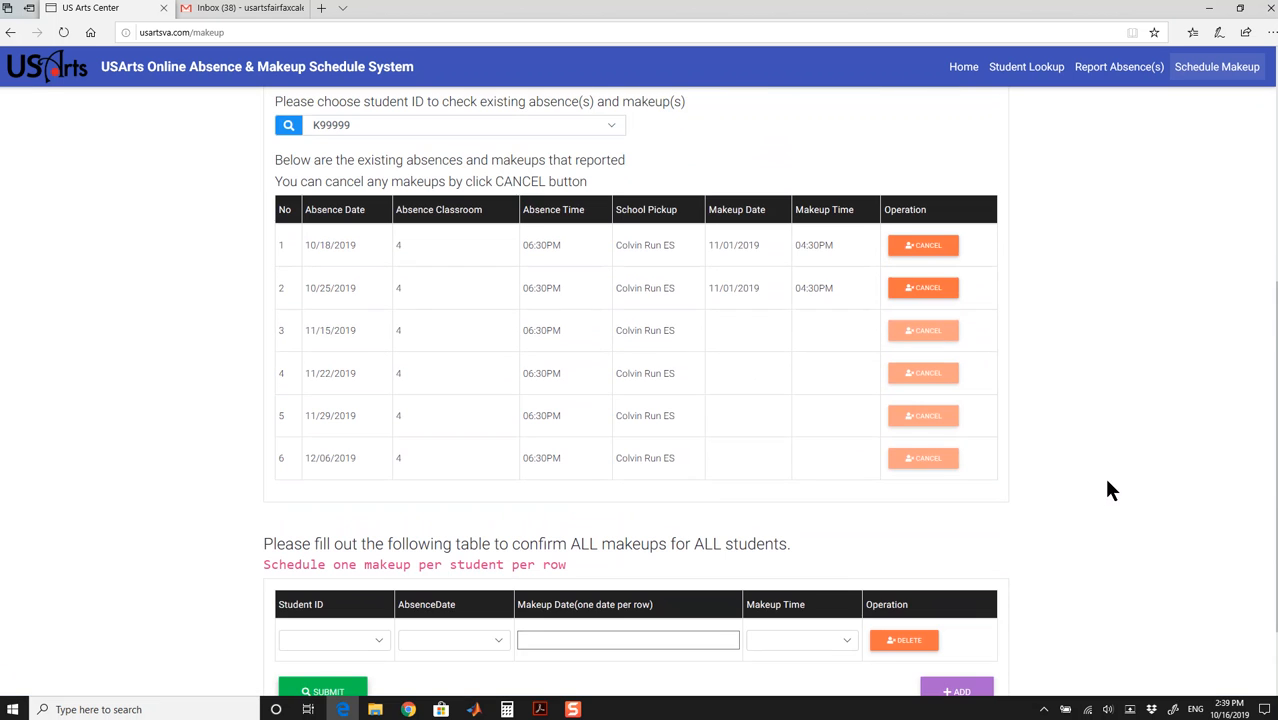
pyautogui.moveTo(310, 288); pyautogui.dragTo(730, 294)
pyautogui.click(713, 291)
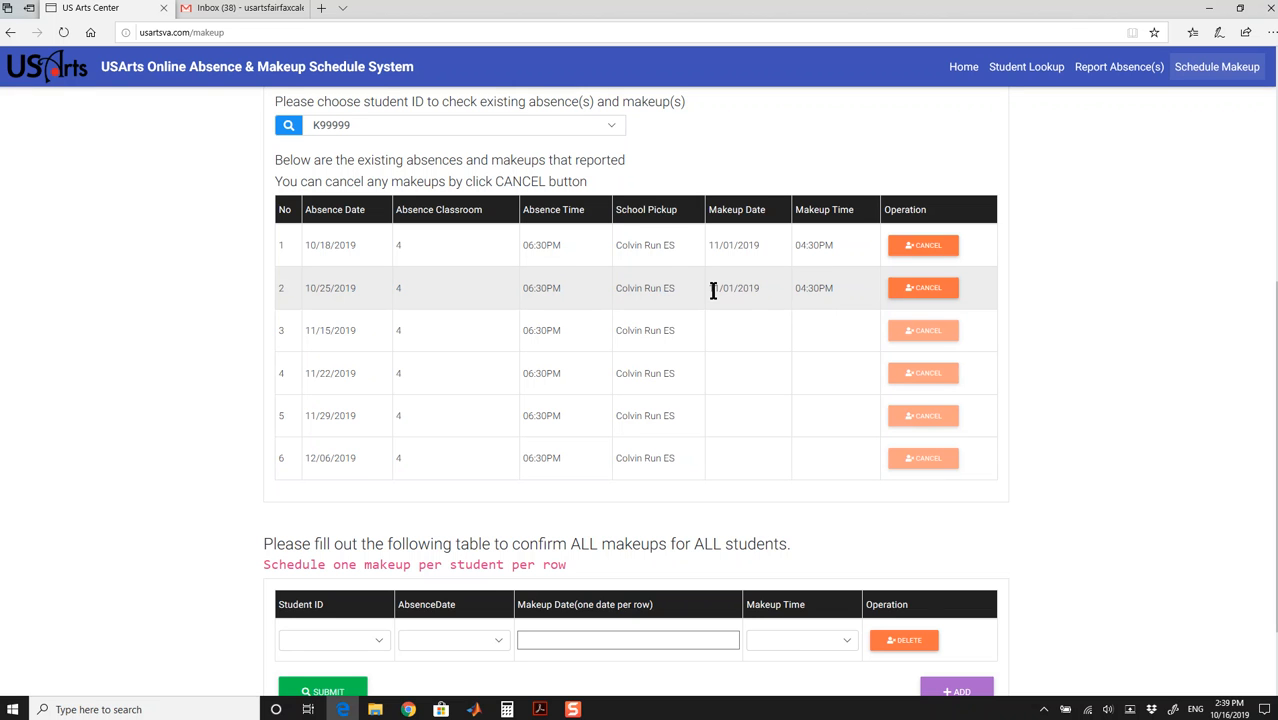
# Step: Cancel the scheduled makeup for the 10/25/2019 absence
pyautogui.click(761, 289)
pyautogui.click(918, 290)
pyautogui.click(607, 400)
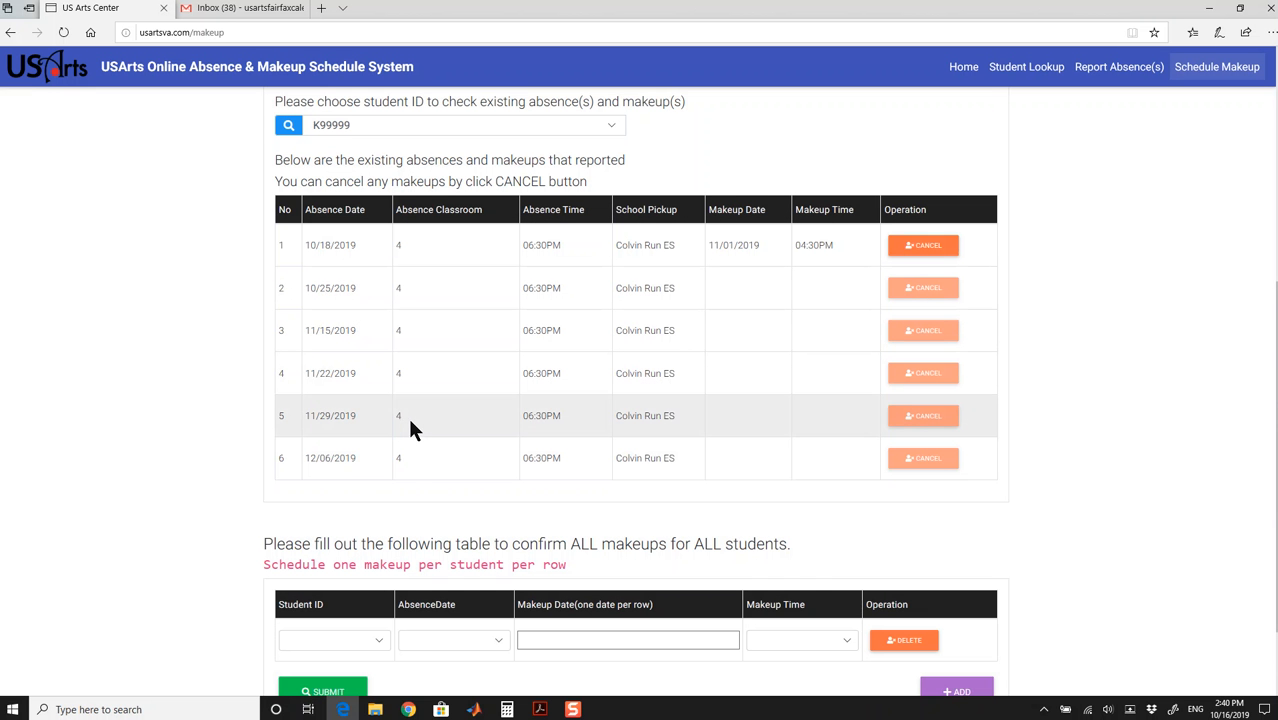
# Step: Fill the makeup request row with the student's ID and the makeup date 12/20/2019
pyautogui.scroll(-2, 410, 422)
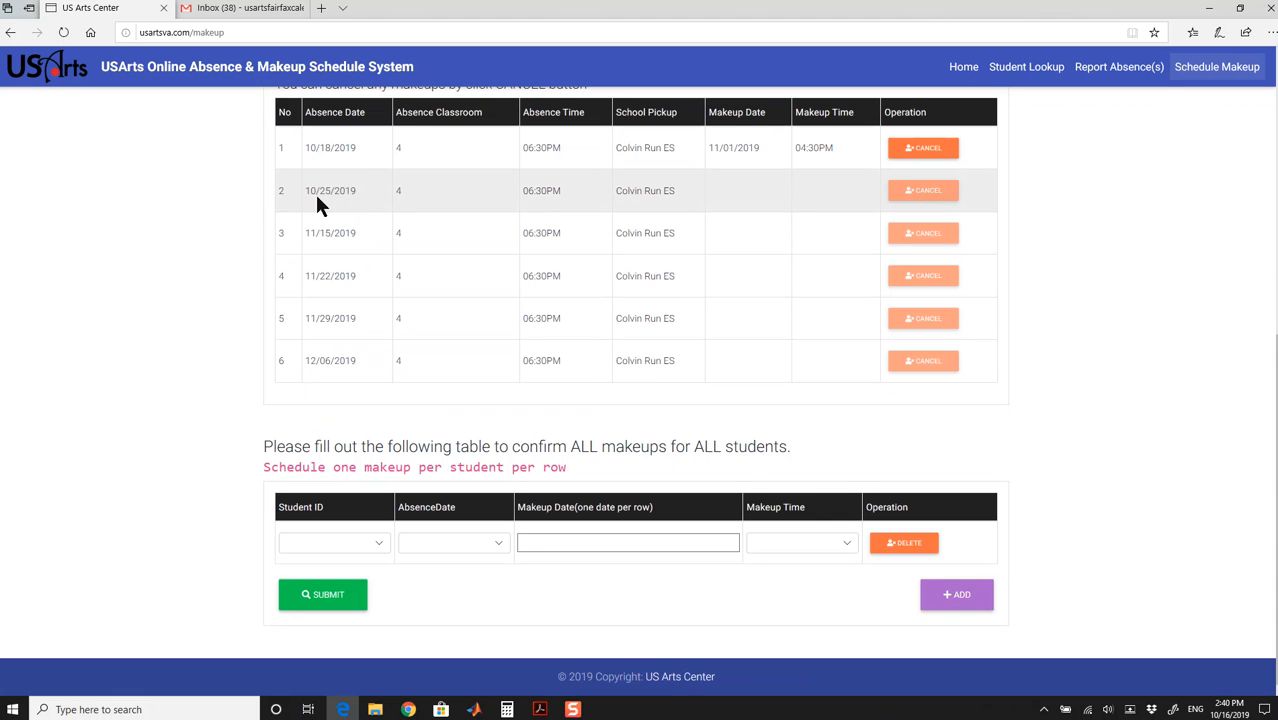
pyautogui.click(479, 548)
pyautogui.click(360, 545)
pyautogui.click(353, 556)
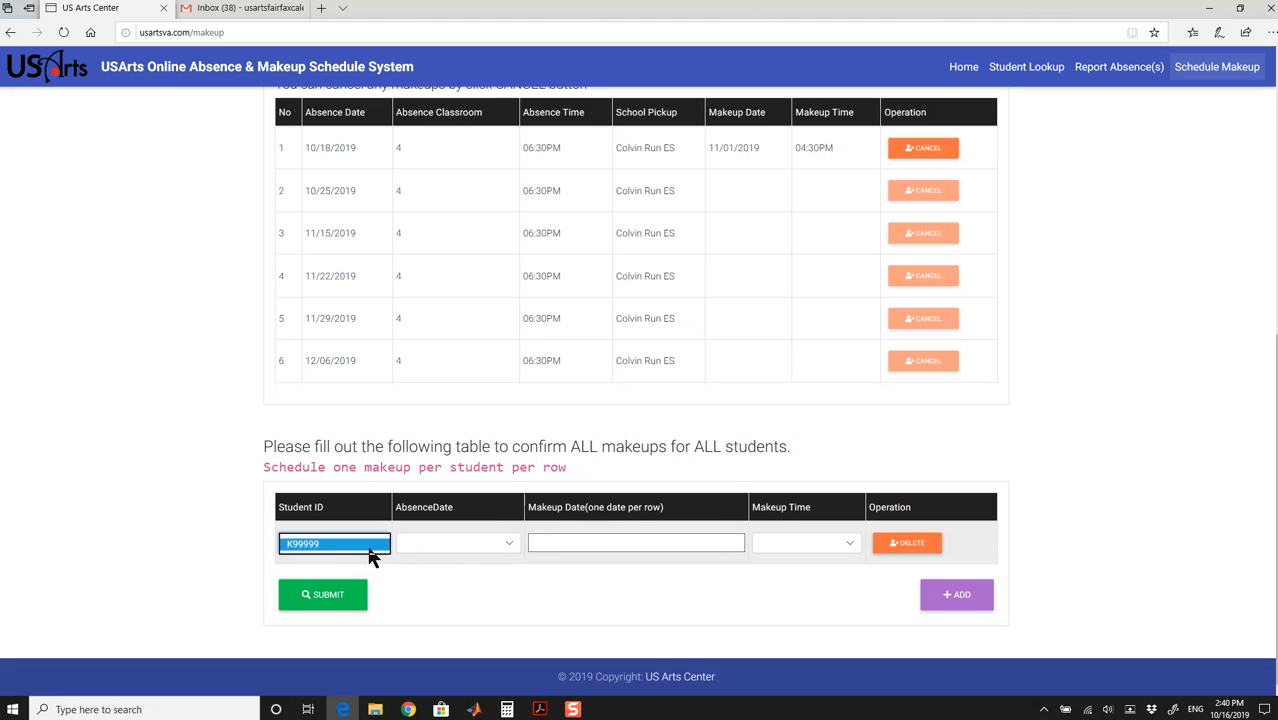
pyautogui.click(457, 543)
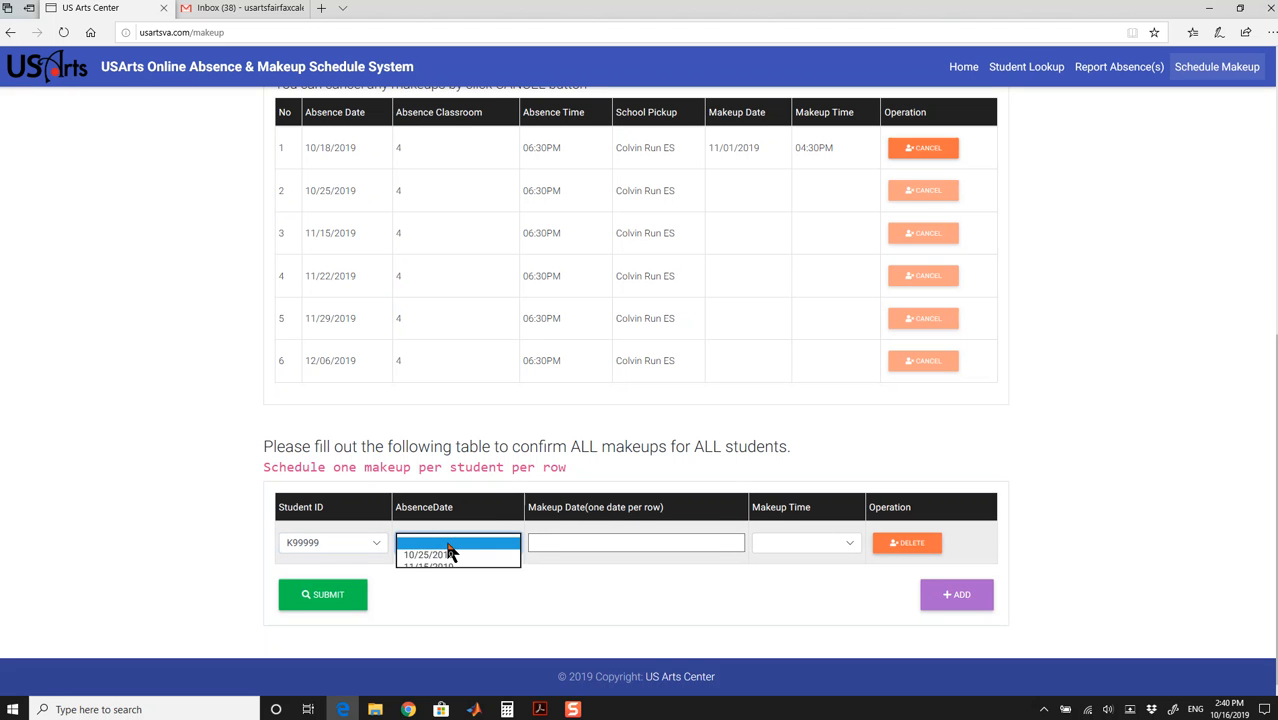
pyautogui.click(600, 548)
pyautogui.click(675, 377)
pyautogui.click(676, 377)
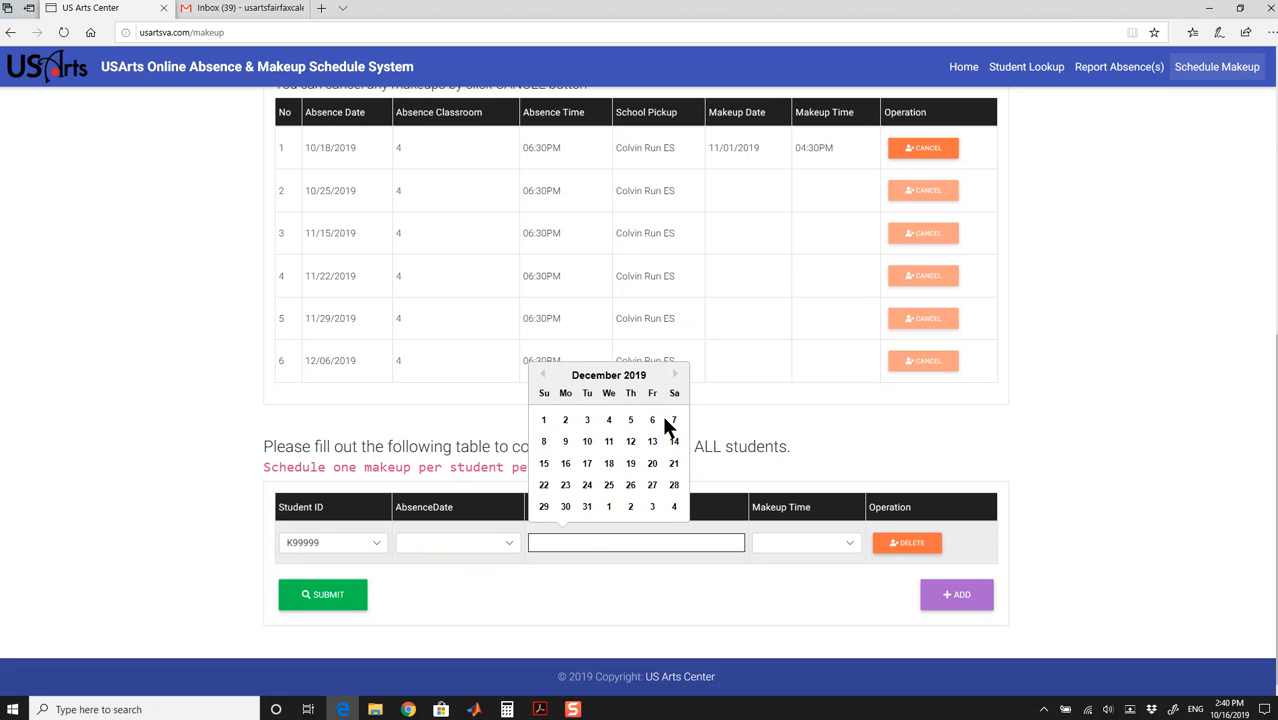
pyautogui.click(652, 464)
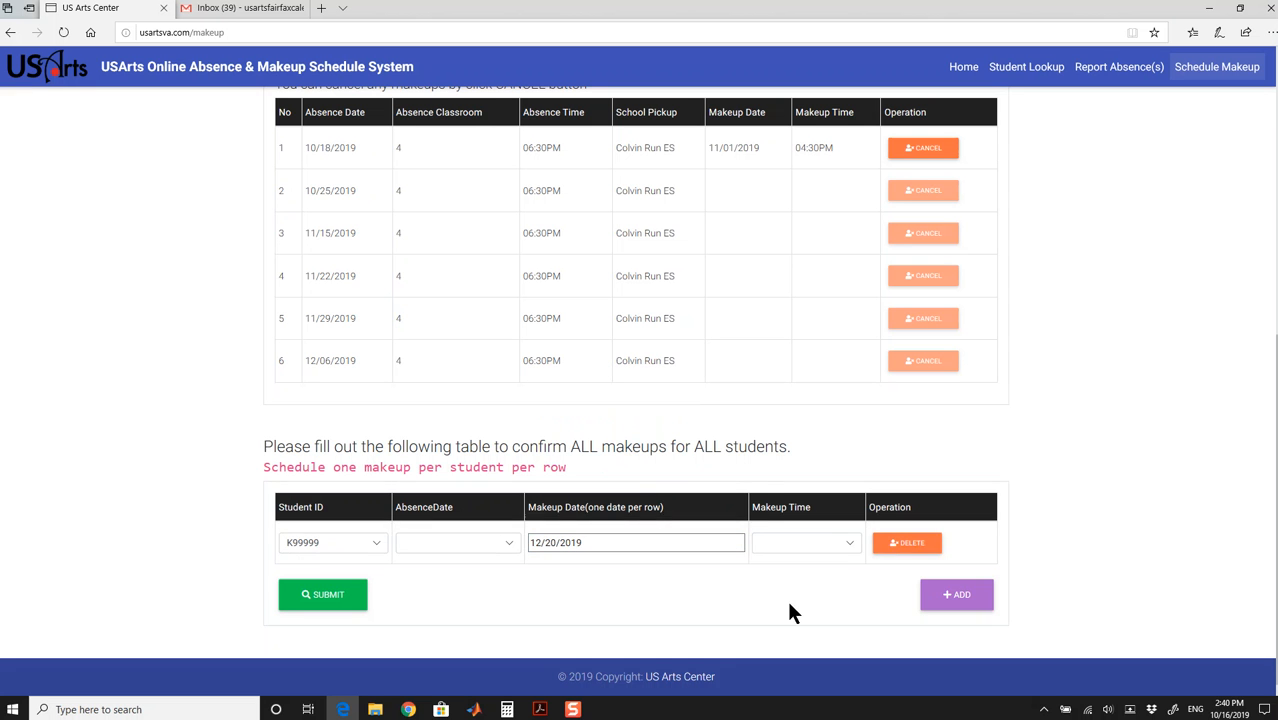
# Step: Show the available makeup seats at Fairfax for 20 December 2019 and examine room 4 at 04:30PM
pyautogui.click(845, 549)
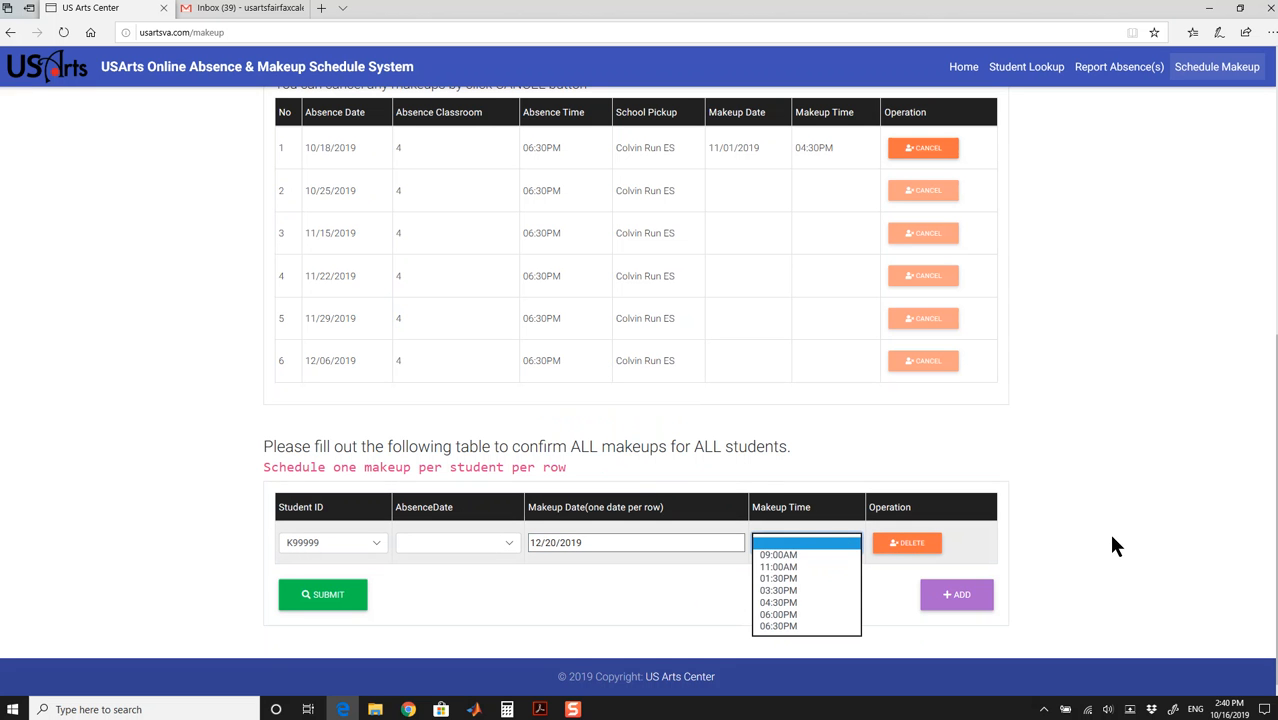
pyautogui.scroll(5, 1070, 554)
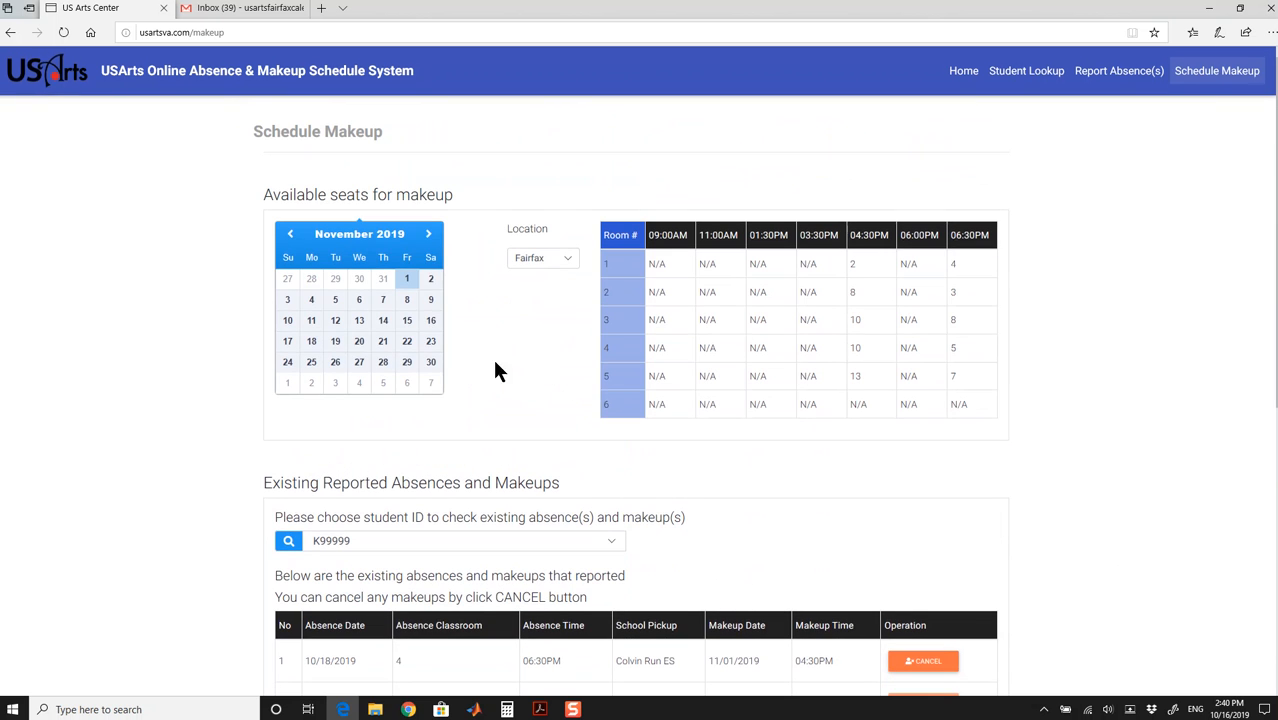
pyautogui.click(428, 234)
pyautogui.click(428, 234)
pyautogui.click(290, 234)
pyautogui.click(407, 322)
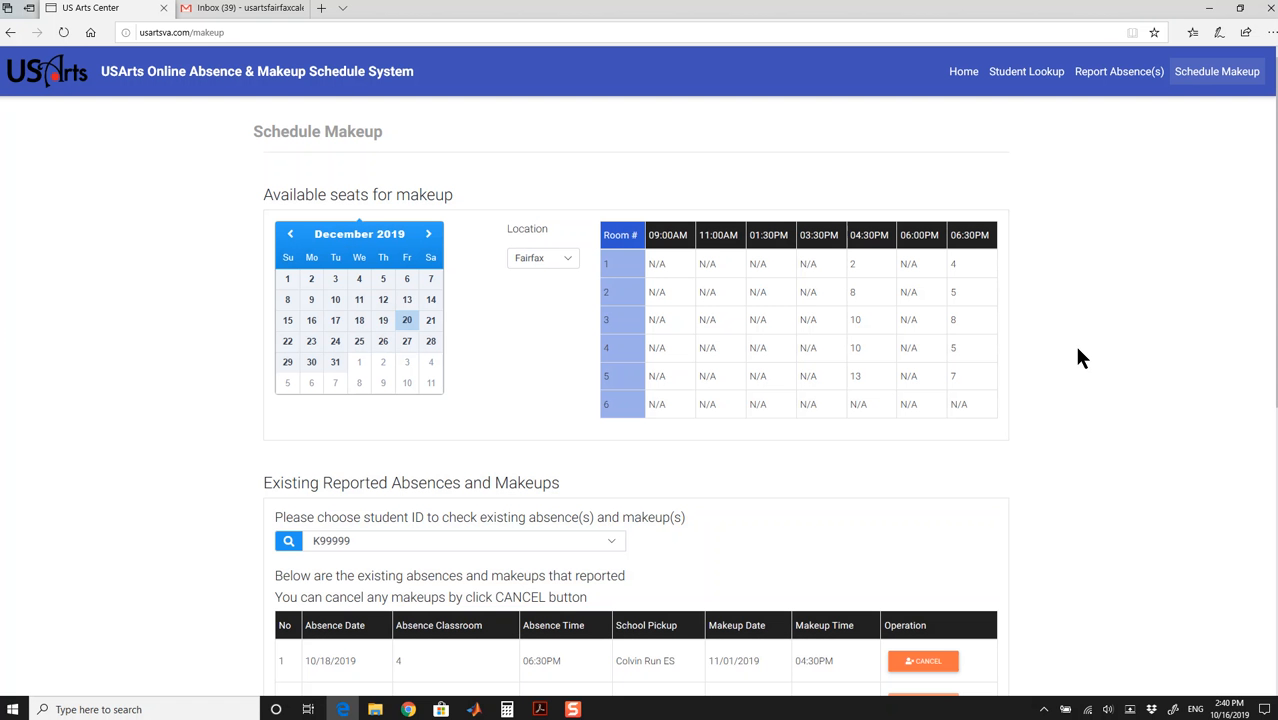
pyautogui.doubleClick(855, 347)
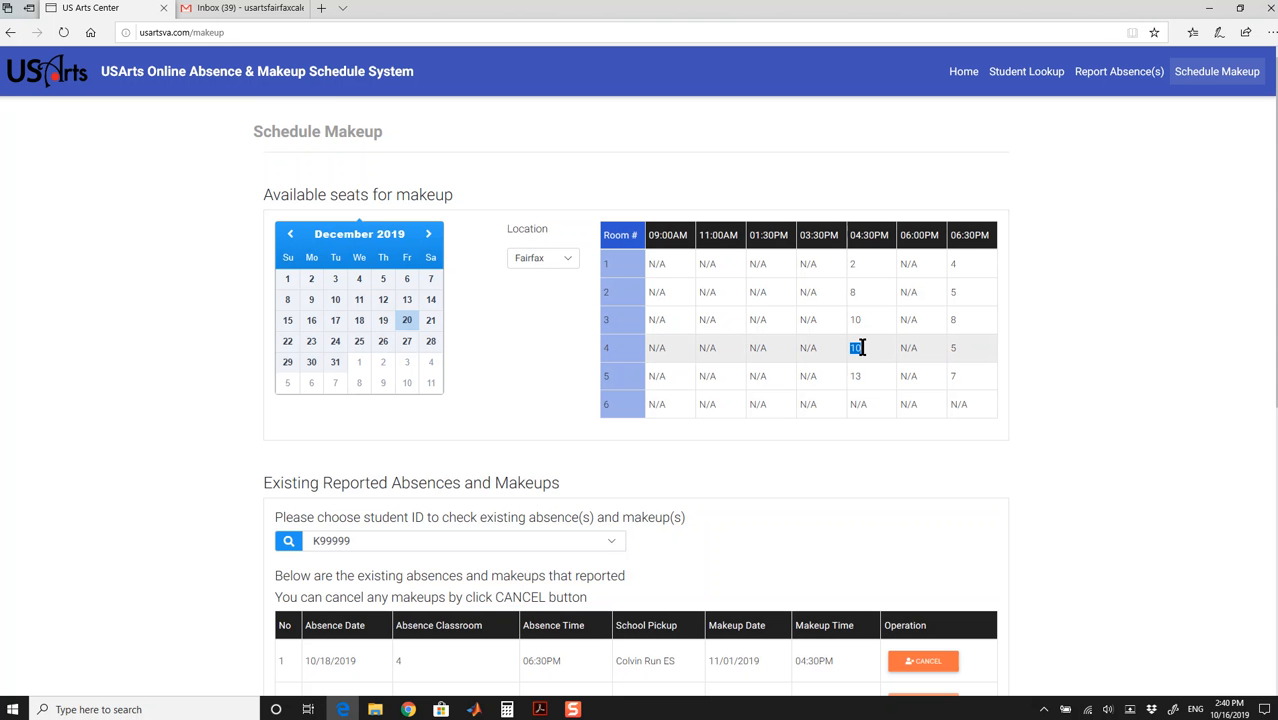
# Step: Set the makeup time to 04:30PM and try to submit the request without an absence date
pyautogui.scroll(-2, 1240, 608)
pyautogui.scroll(-4, 1240, 608)
pyautogui.click(804, 543)
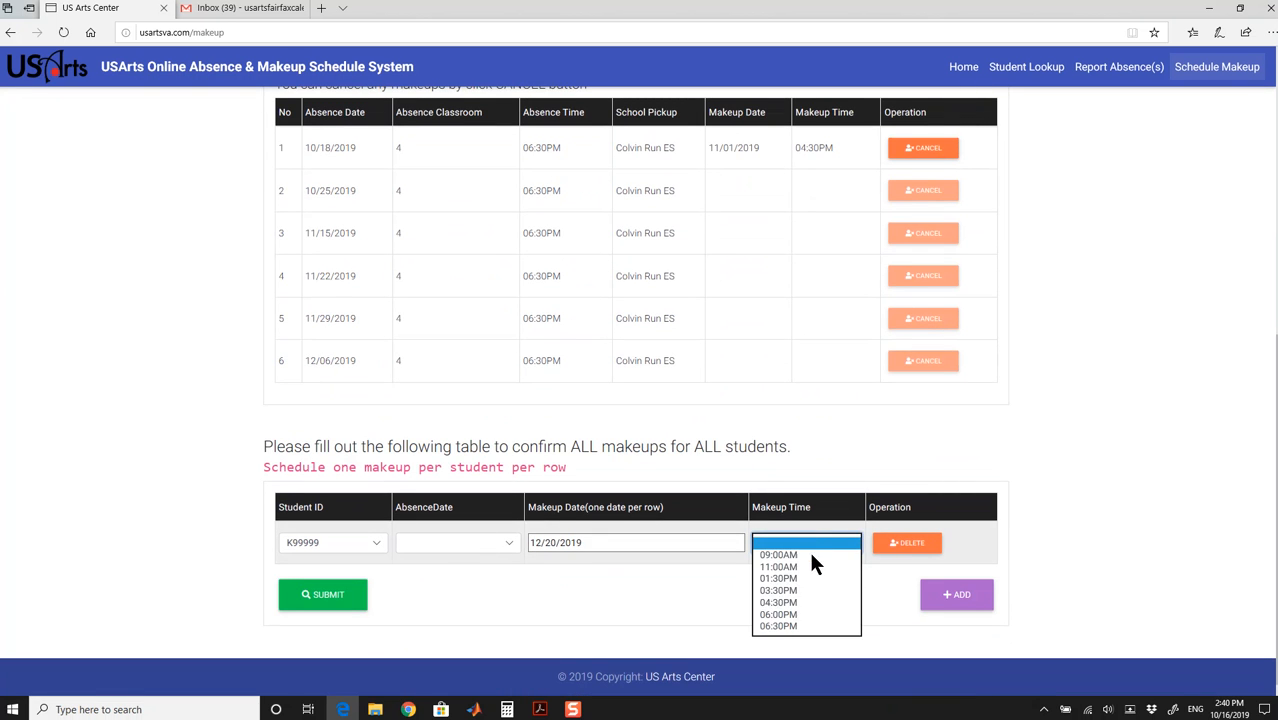
pyautogui.click(797, 602)
pyautogui.click(335, 596)
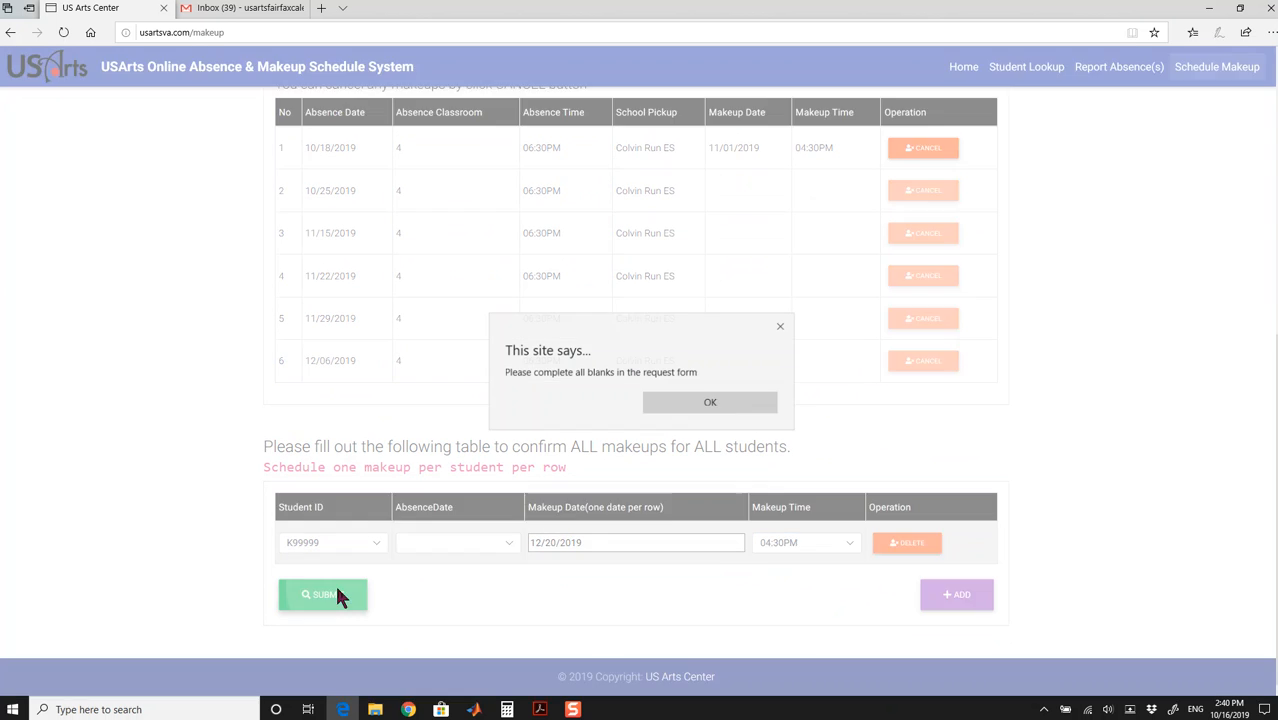
pyautogui.click(720, 402)
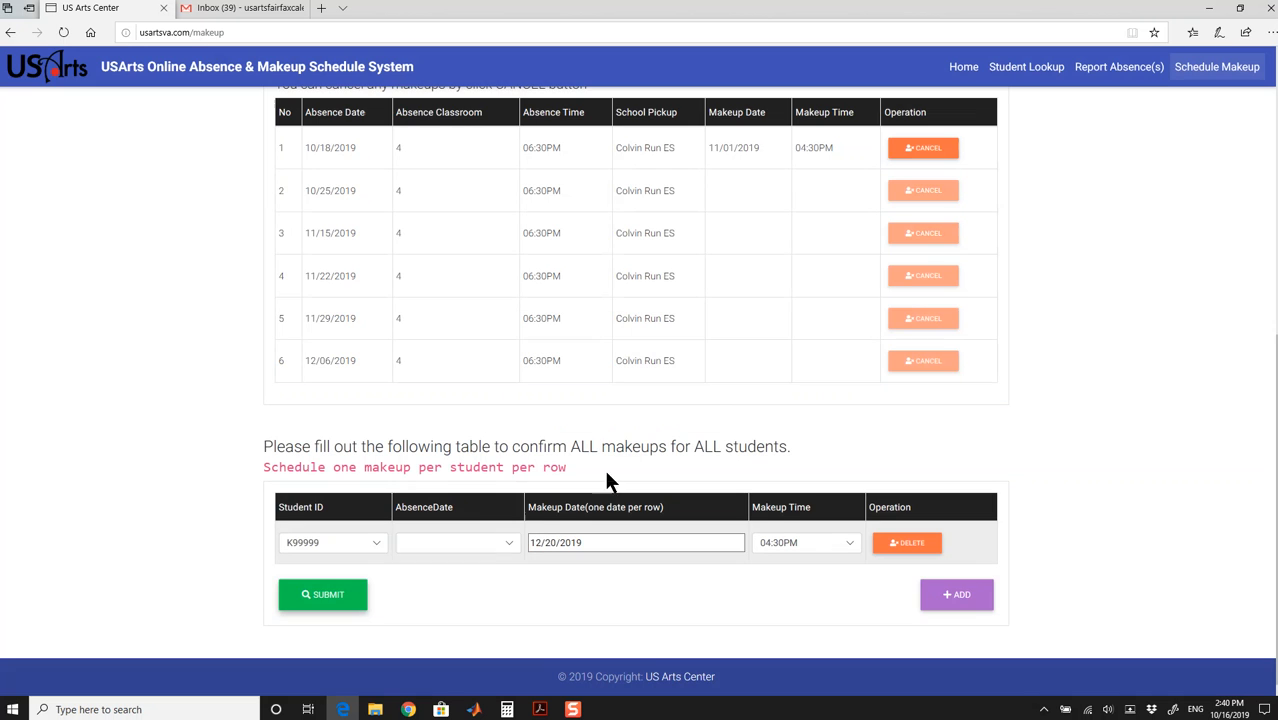
# Step: Choose 10/25/2019 as the absence date for the makeup and submit the request
pyautogui.click(482, 547)
pyautogui.click(450, 552)
pyautogui.click(308, 597)
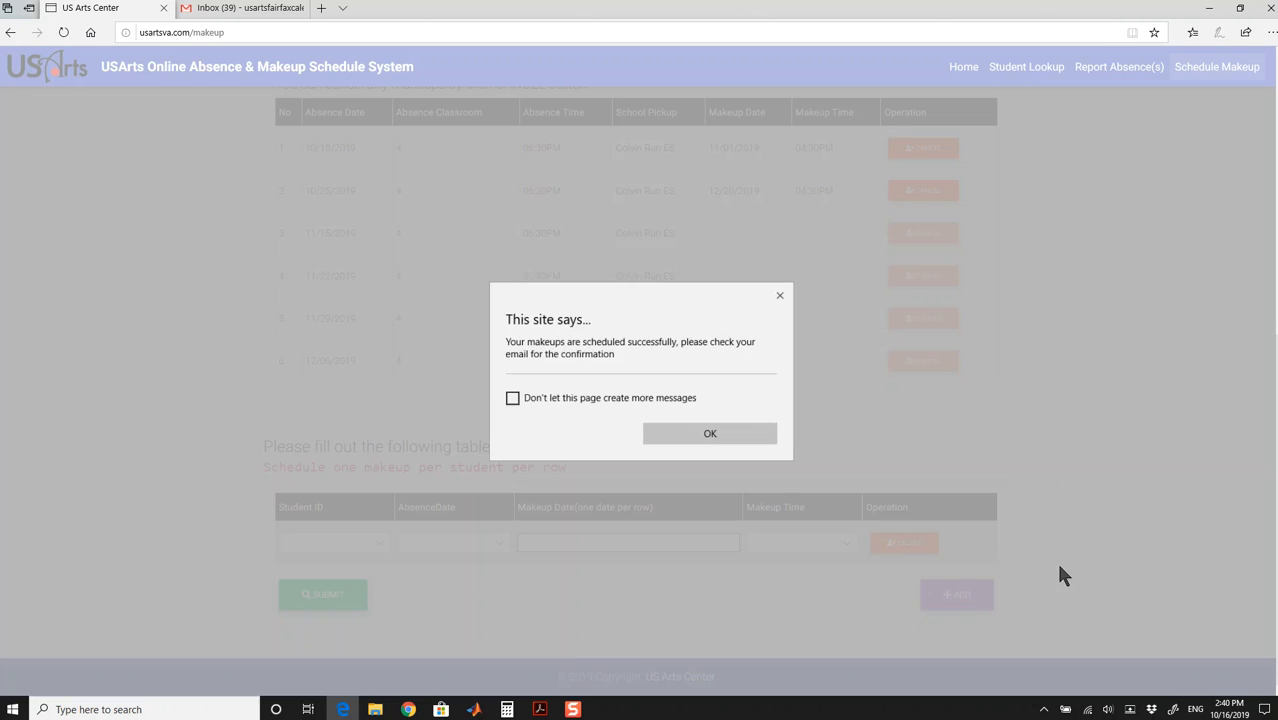
# Step: Dismiss the makeup scheduling message and list the student's existing reported absences on the absence reporting page
pyautogui.click(719, 434)
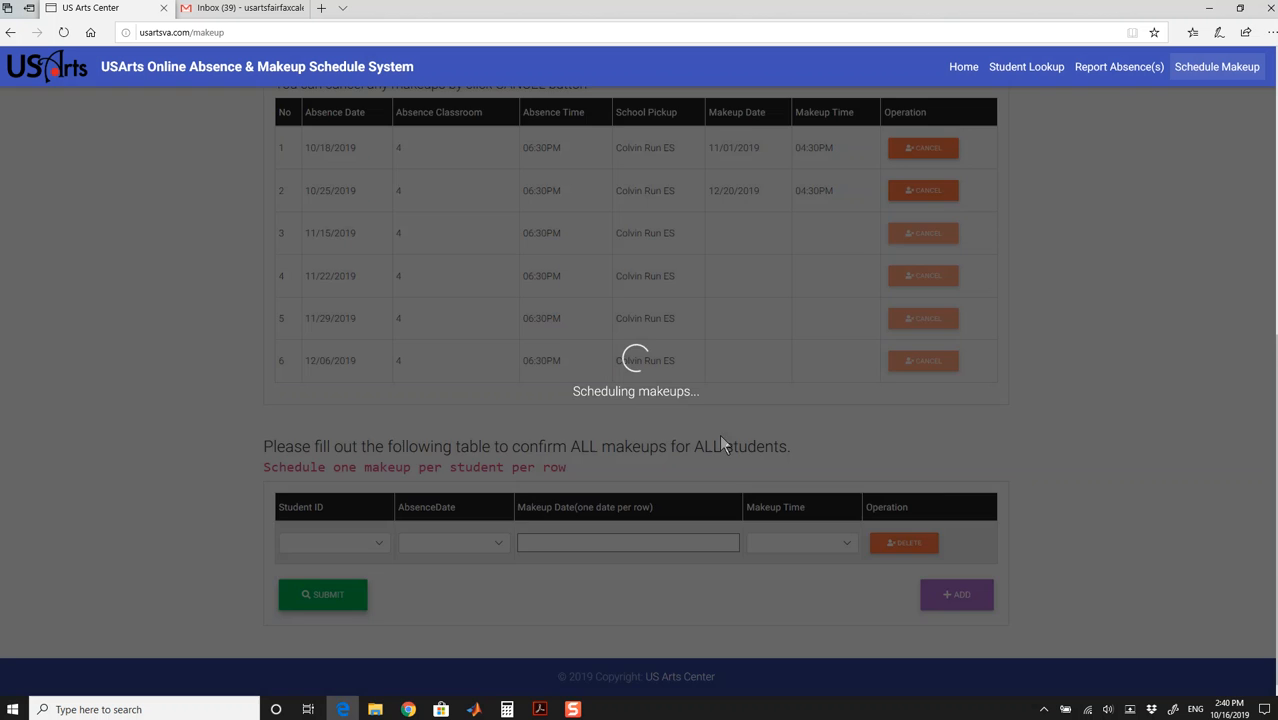
pyautogui.scroll(4, 1086, 553)
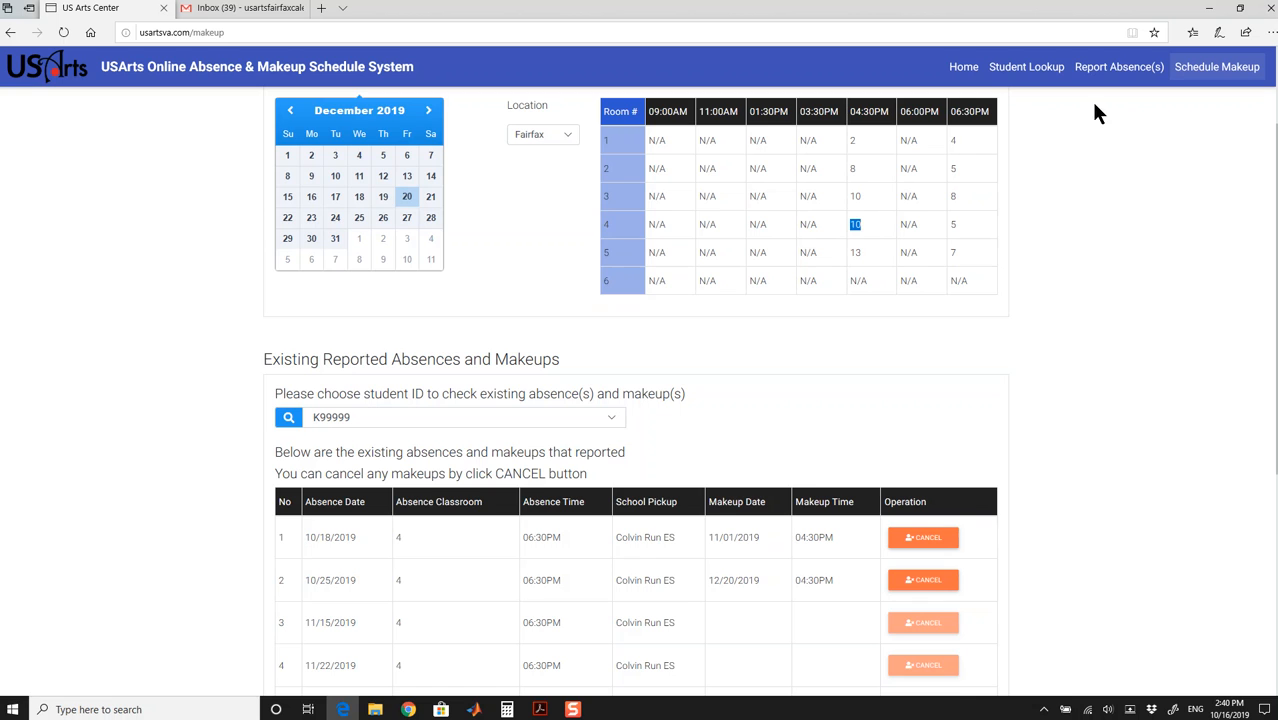
pyautogui.click(1119, 67)
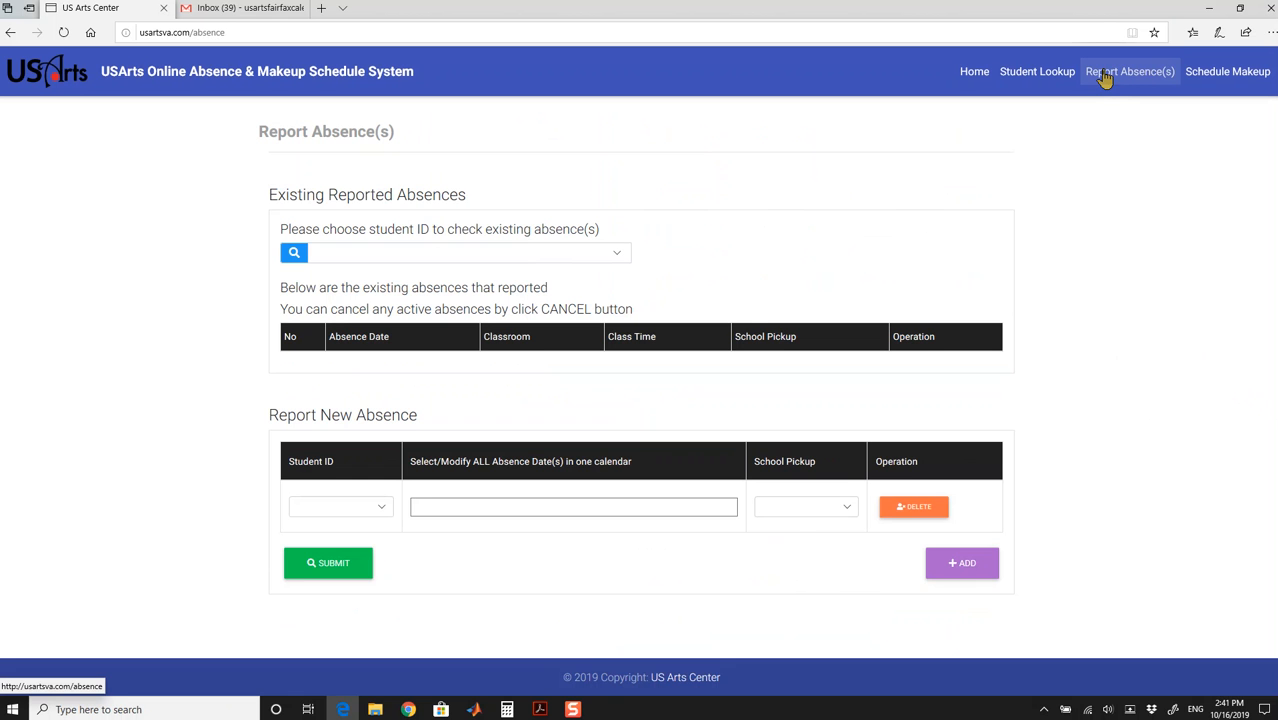
pyautogui.click(486, 258)
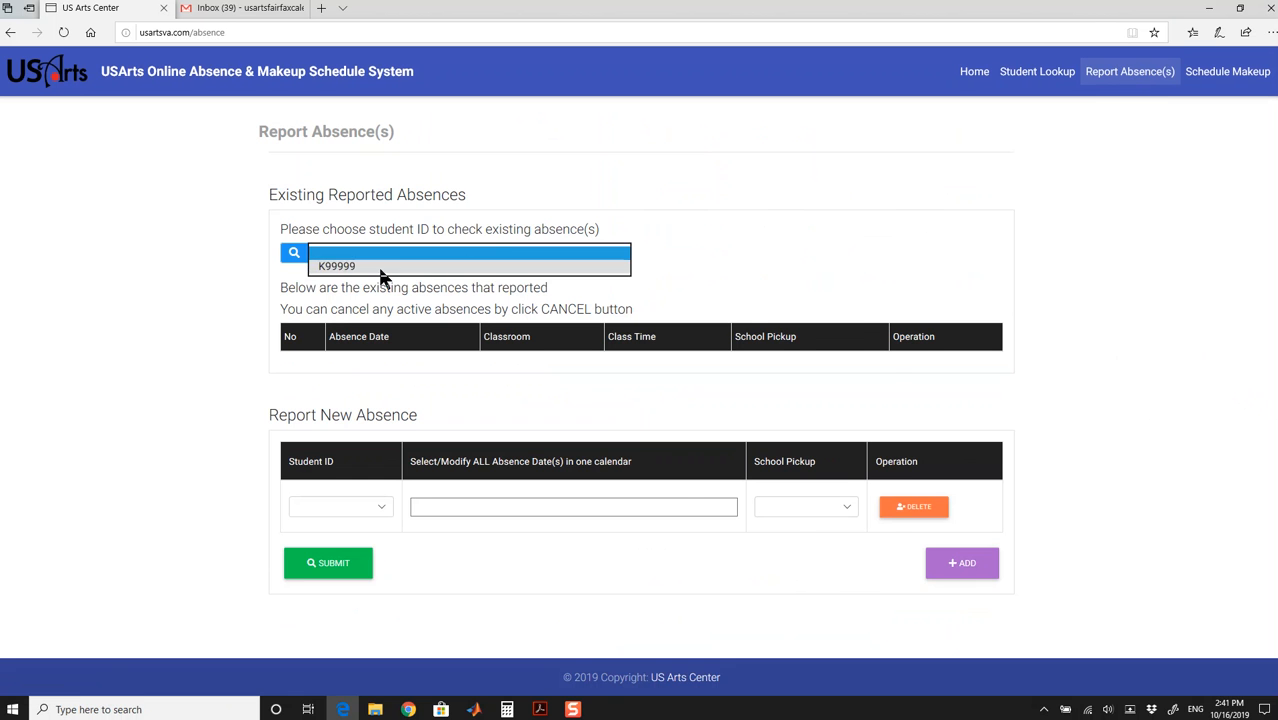
pyautogui.click(376, 265)
pyautogui.scroll(-2, 524, 425)
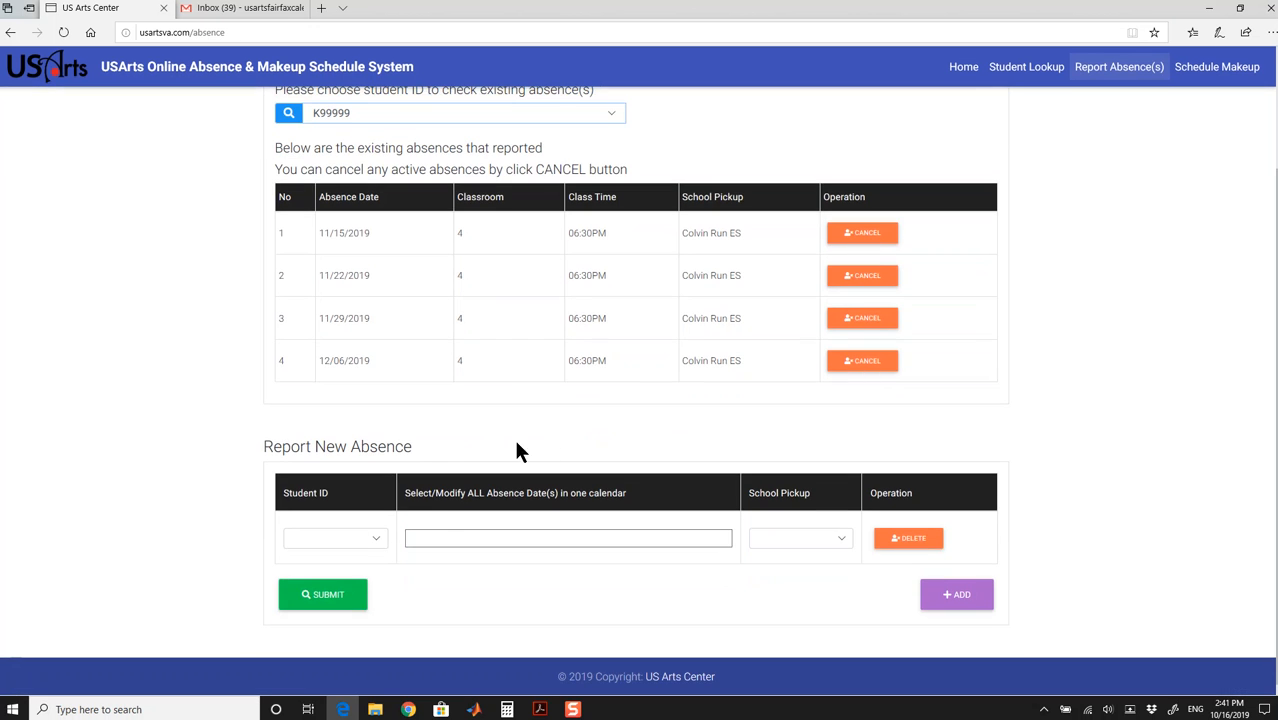
# Step: Try to choose the past date 11 October 2019 as the new absence date
pyautogui.click(478, 541)
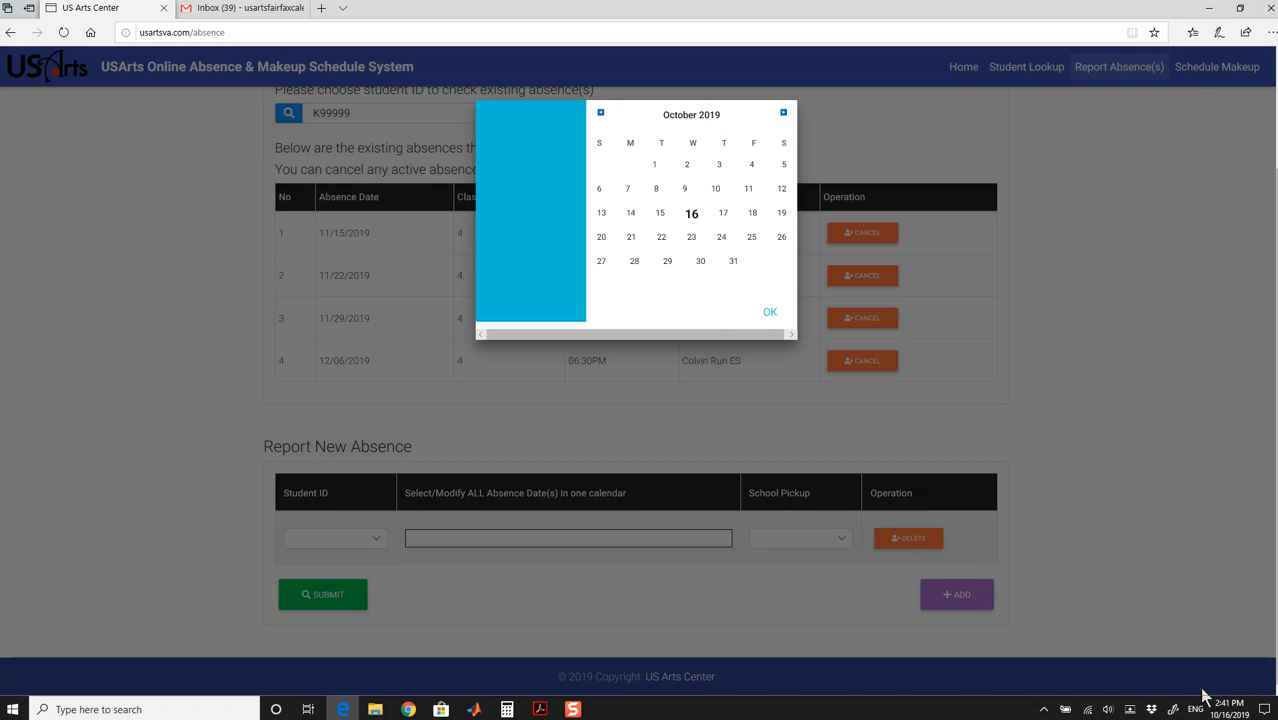
pyautogui.moveTo(1221, 716)
pyautogui.click(750, 189)
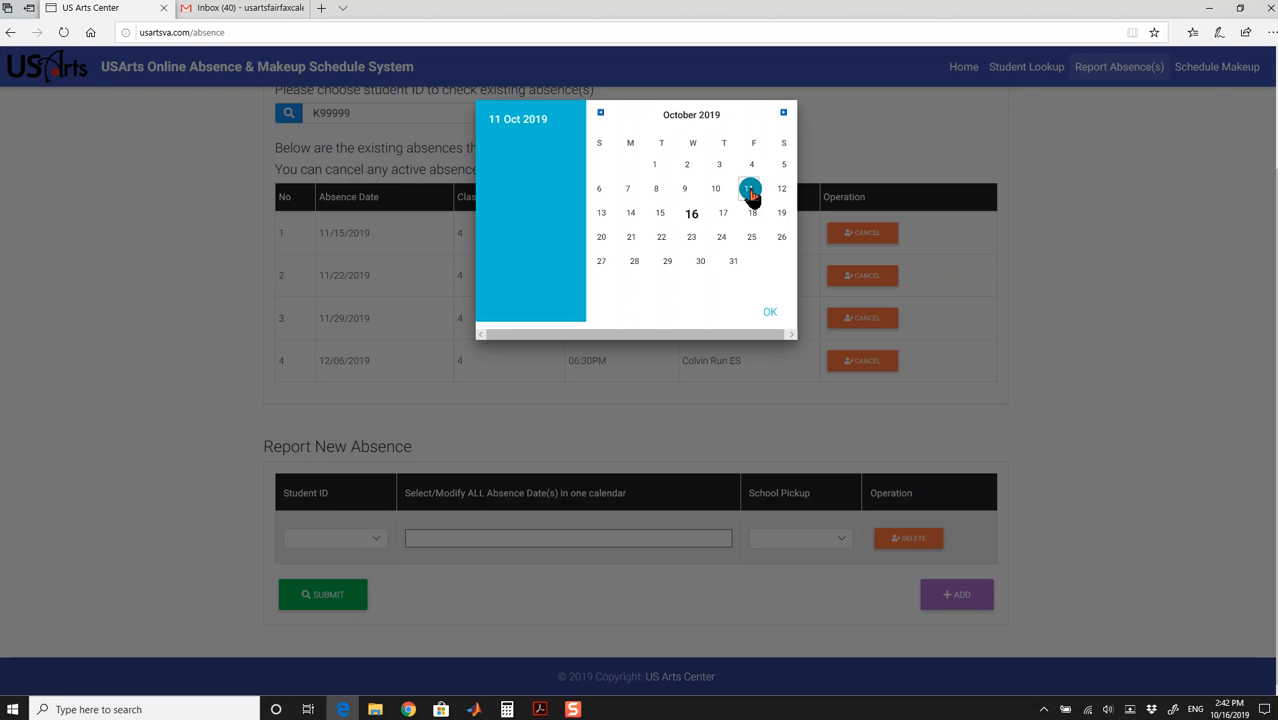
pyautogui.click(770, 313)
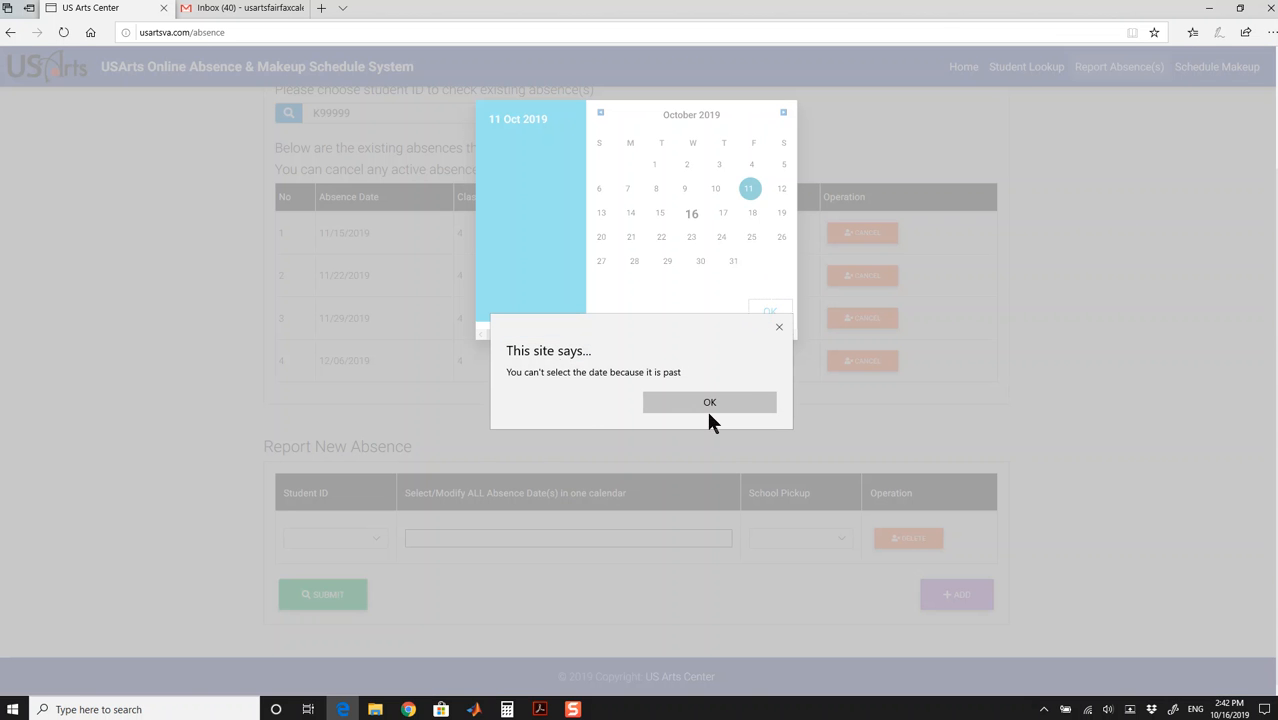
pyautogui.click(711, 402)
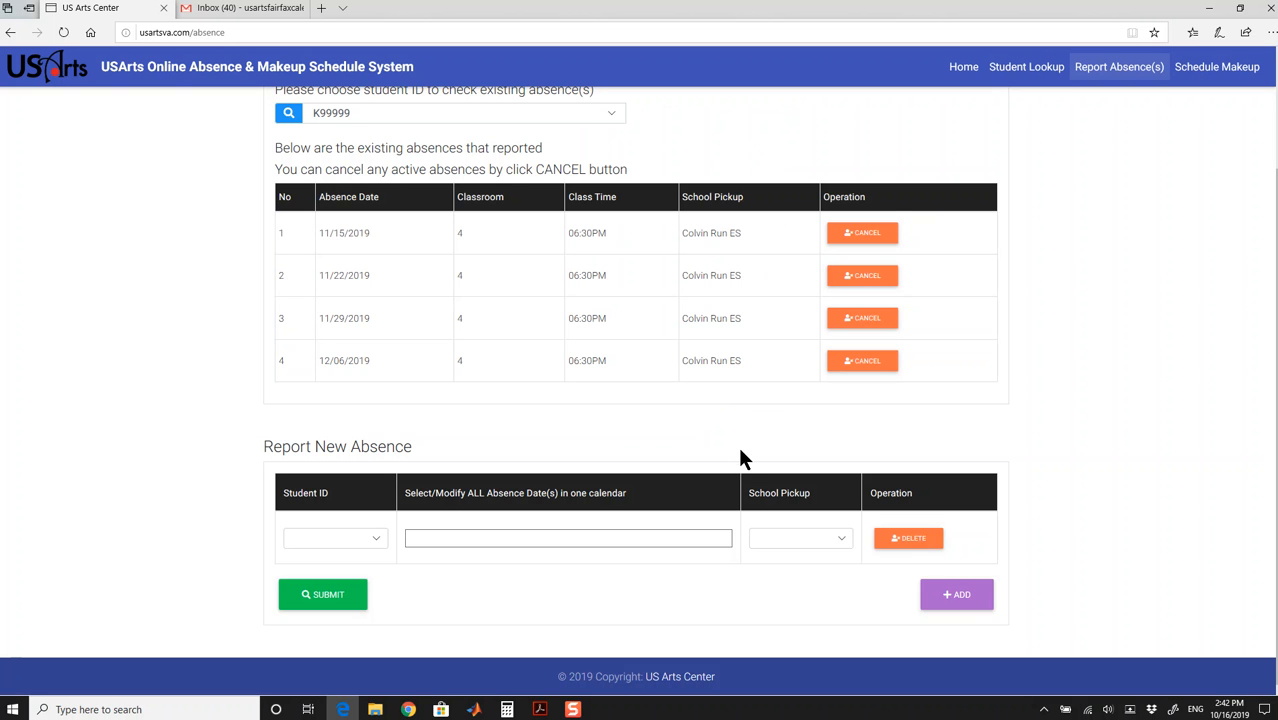
# Step: Try to use 17 October 2019 instead of 11 October 2019 as the new absence date
pyautogui.click(655, 537)
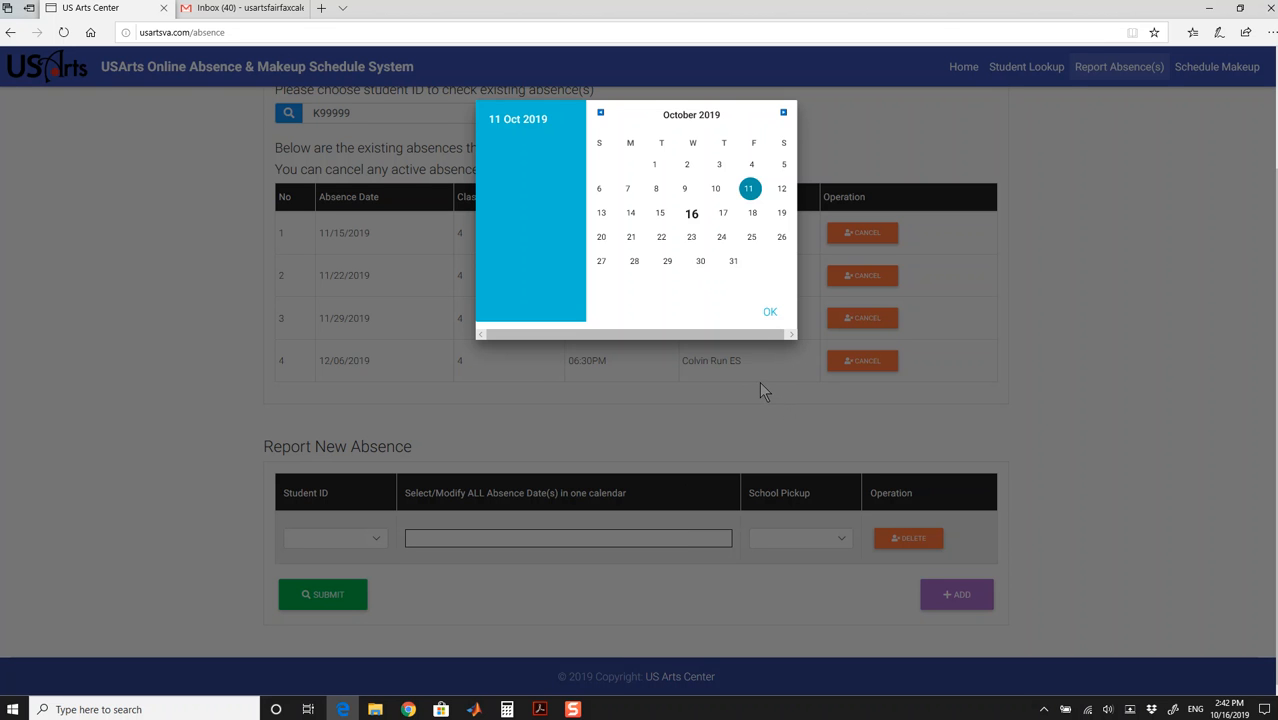
pyautogui.click(723, 214)
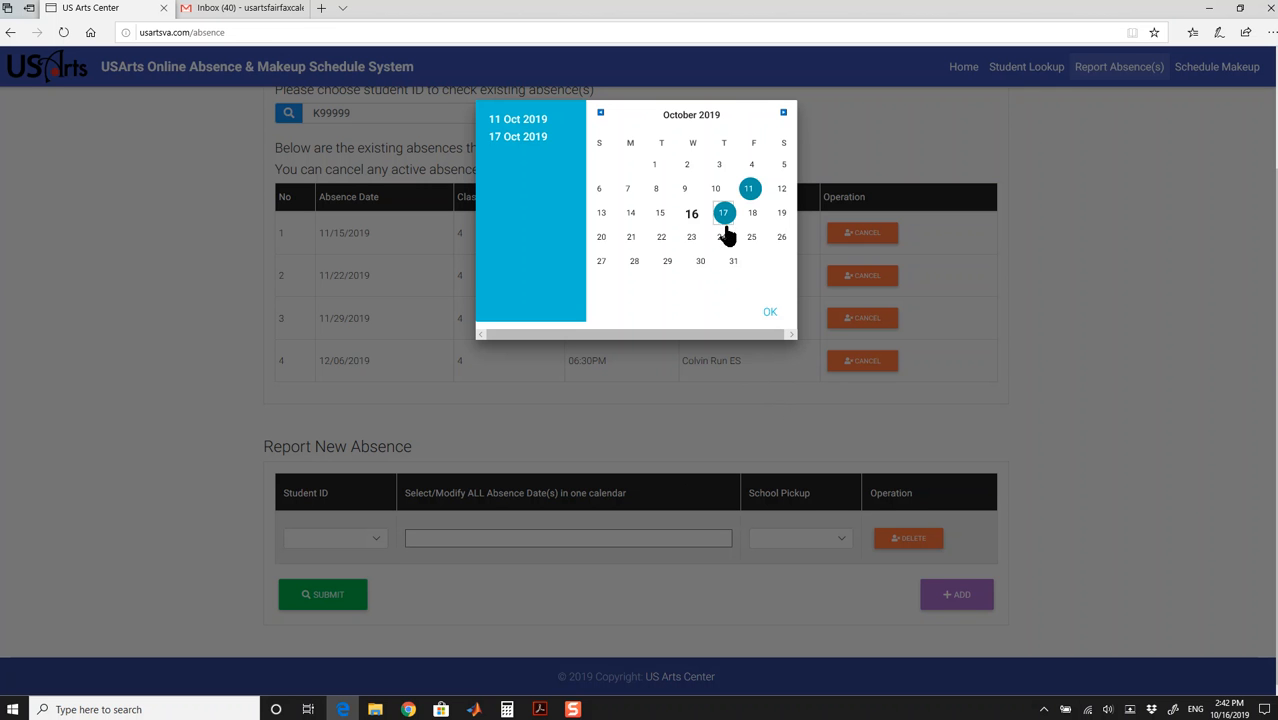
pyautogui.click(748, 189)
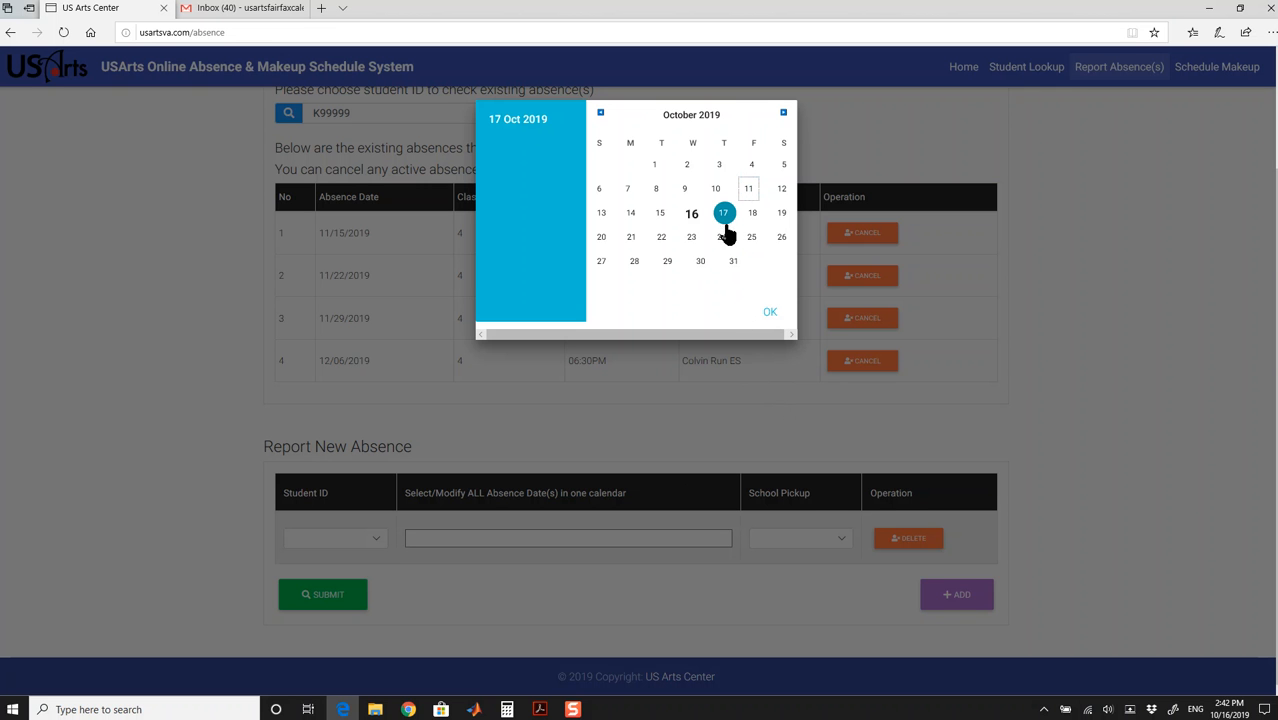
pyautogui.click(767, 312)
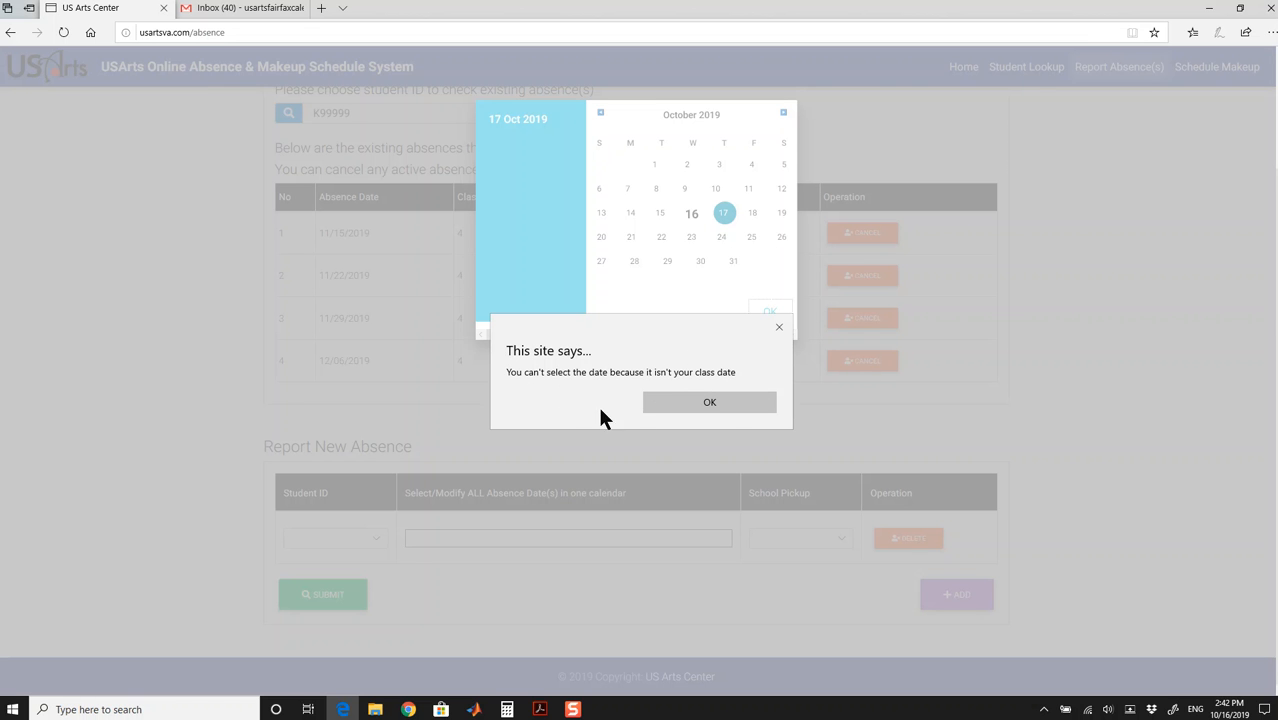
pyautogui.click(778, 329)
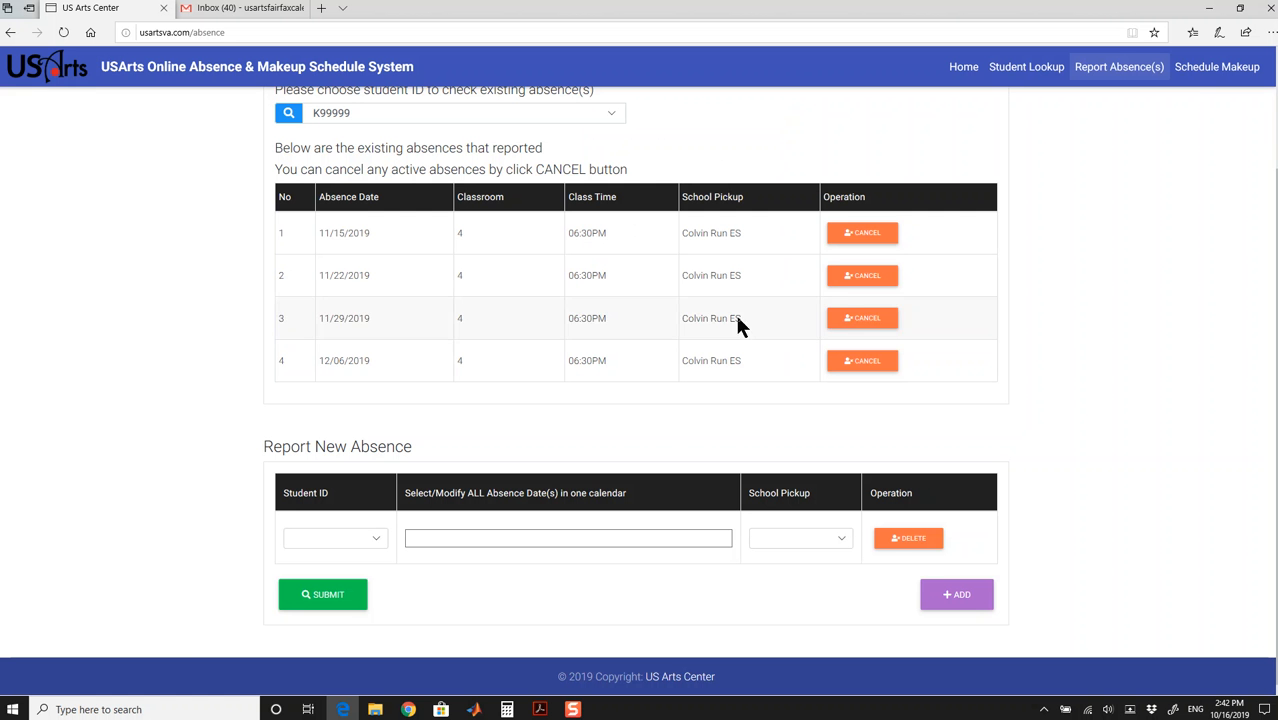
# Step: Clear 17 October 2019 from the absence calendar and choose the student's ID for the new absence
pyautogui.click(695, 545)
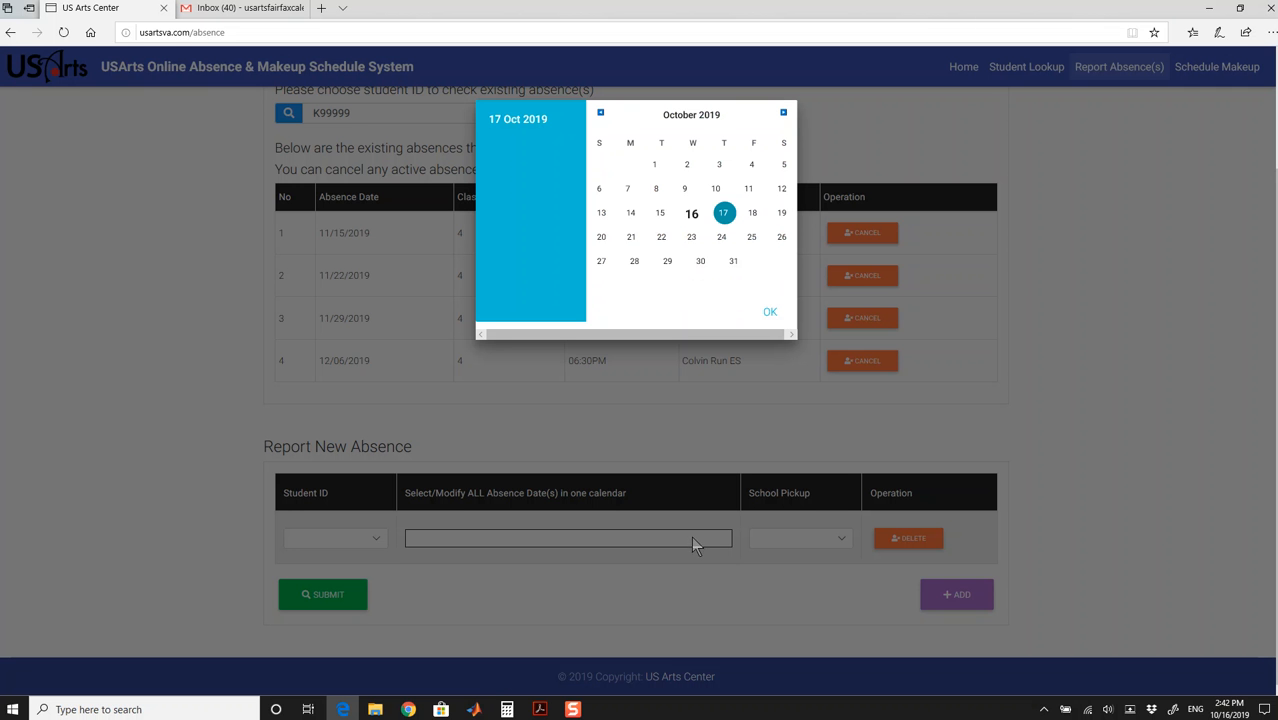
pyautogui.click(722, 213)
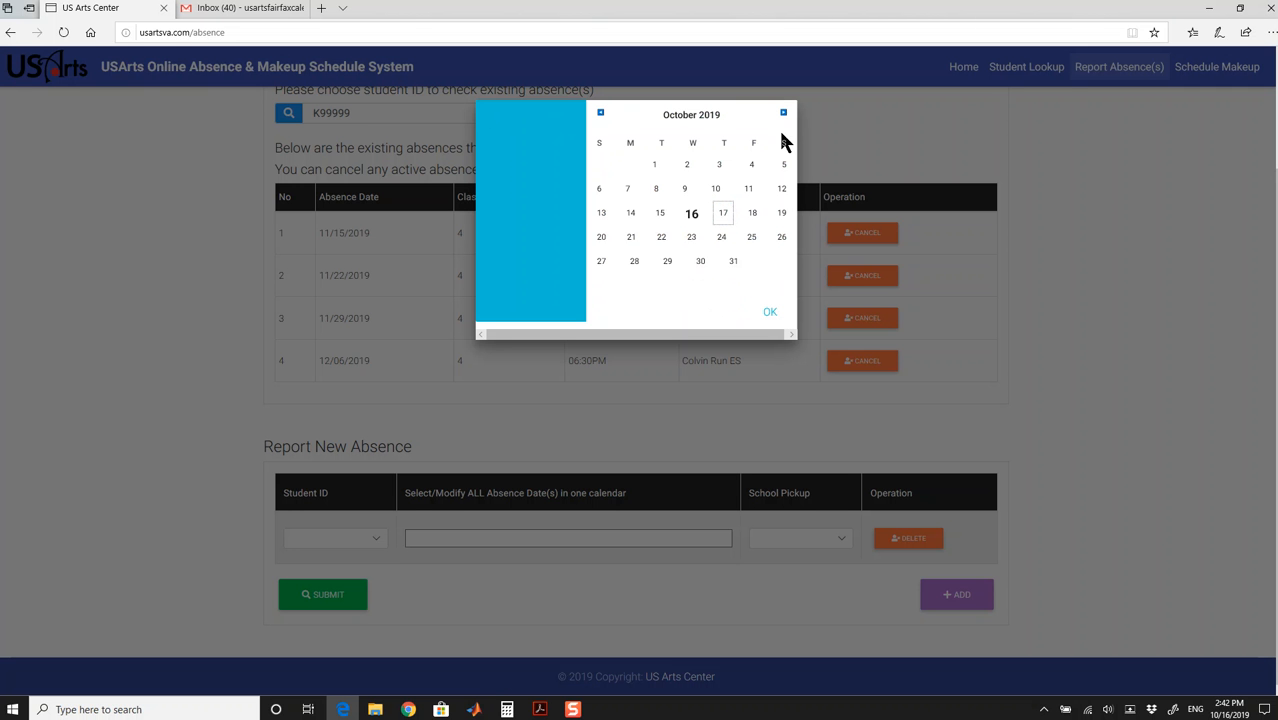
pyautogui.click(768, 313)
pyautogui.click(352, 538)
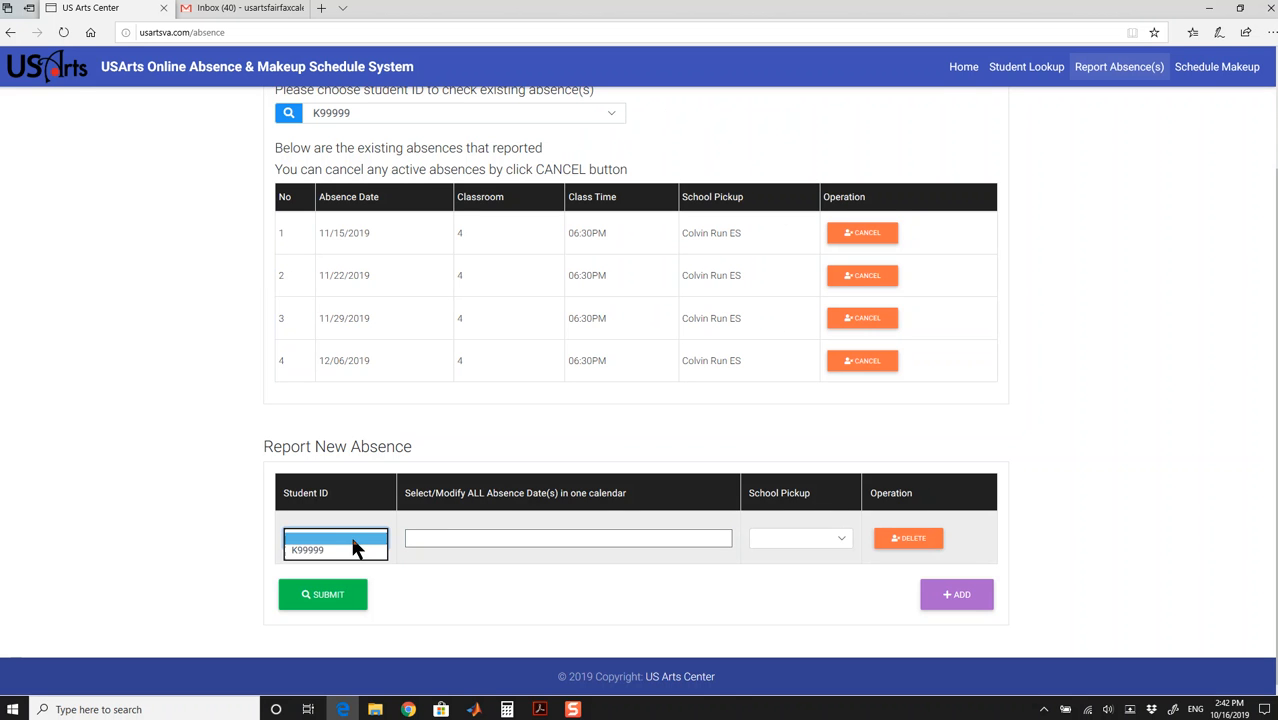
pyautogui.click(322, 556)
# Step: Try to set both 16 and 17 October 2019 as absence dates for the chosen student
pyautogui.click(515, 538)
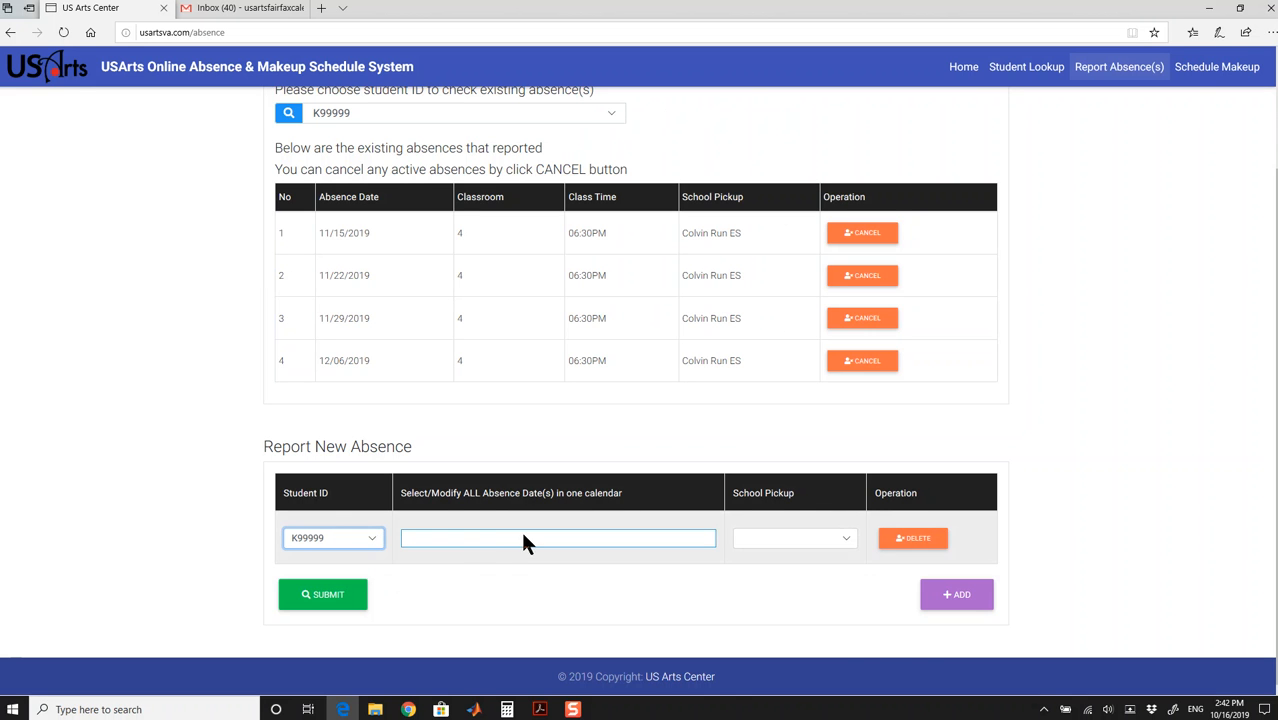
pyautogui.click(691, 214)
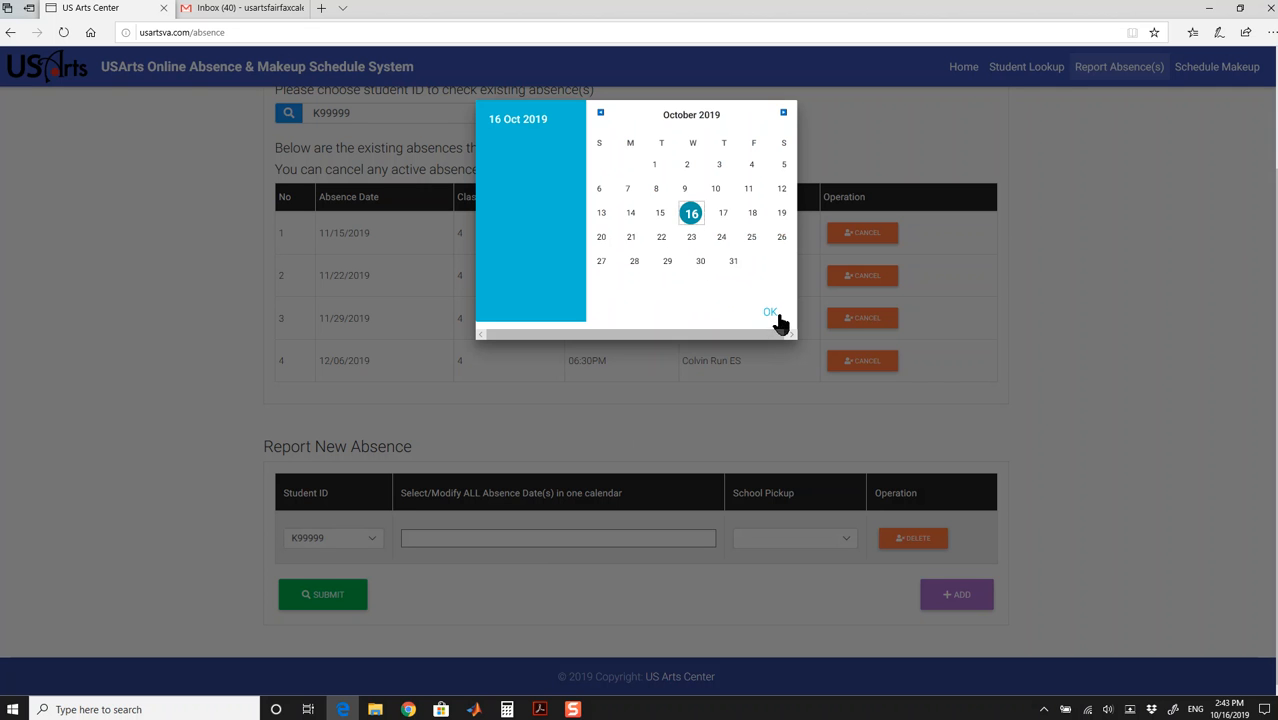
pyautogui.click(723, 213)
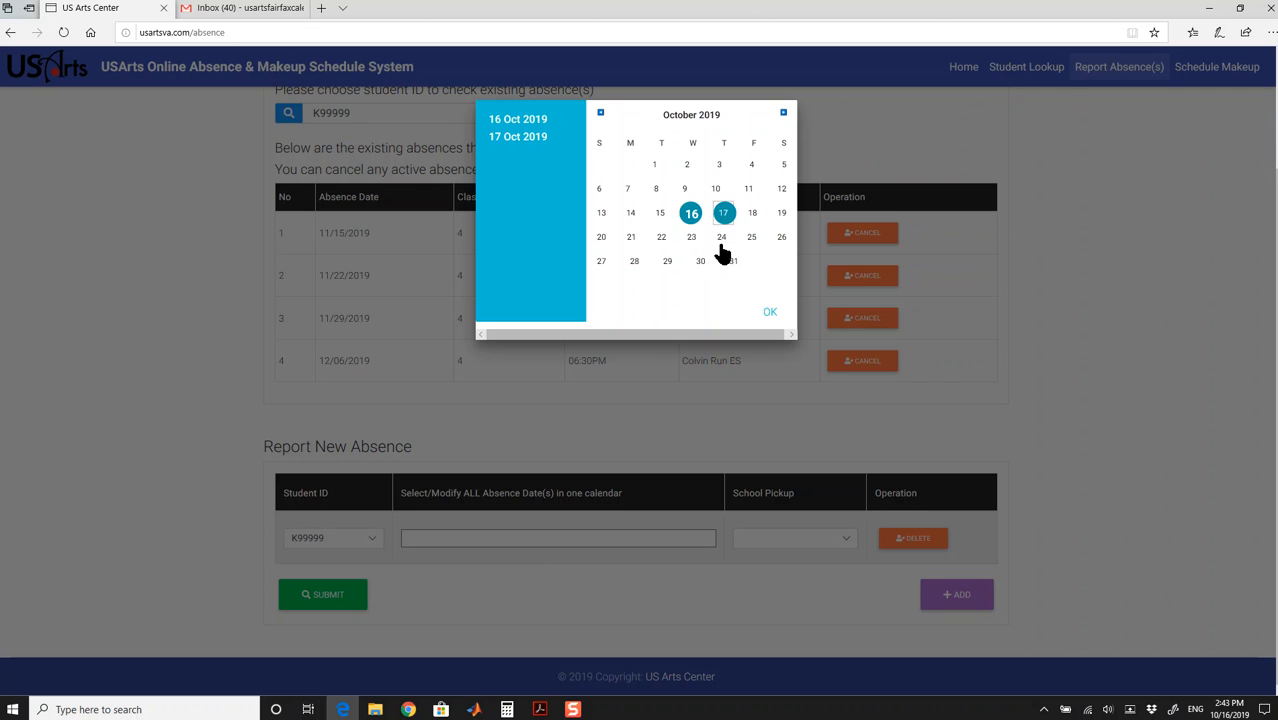
pyautogui.click(766, 313)
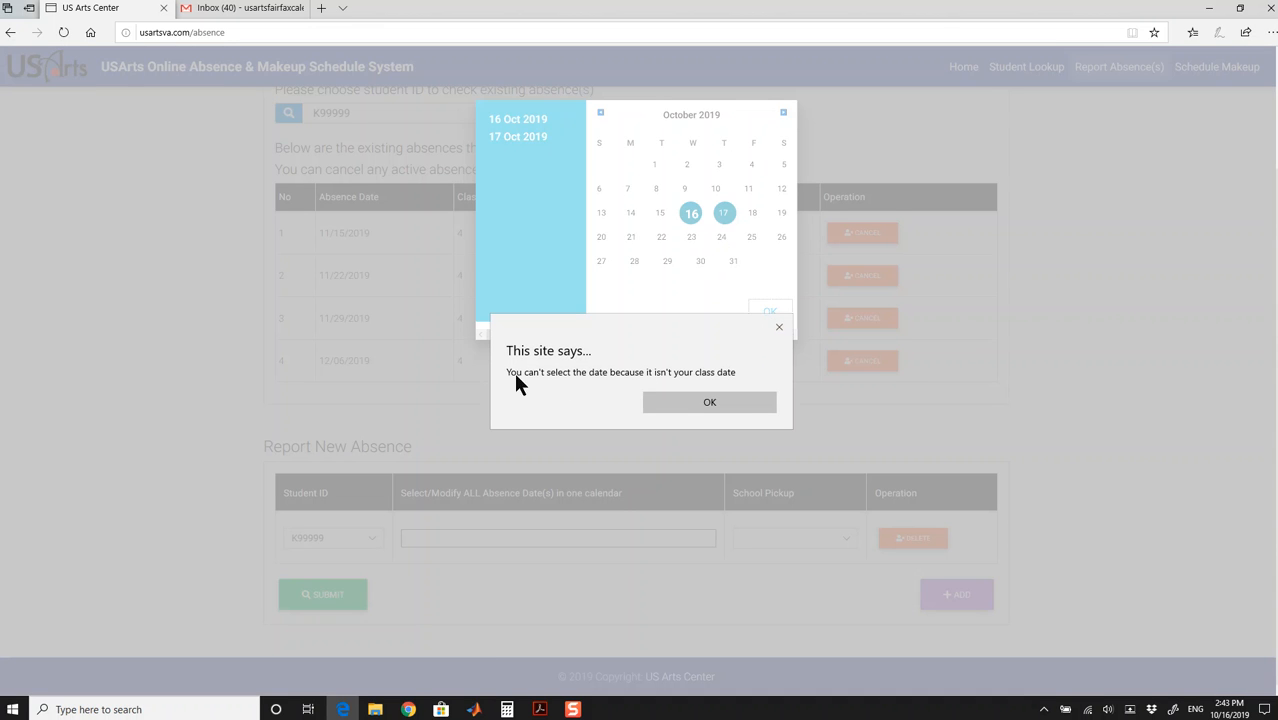
pyautogui.click(749, 395)
# Step: Clear the selected October dates and set 24 January 2020 as the new absence date
pyautogui.click(637, 538)
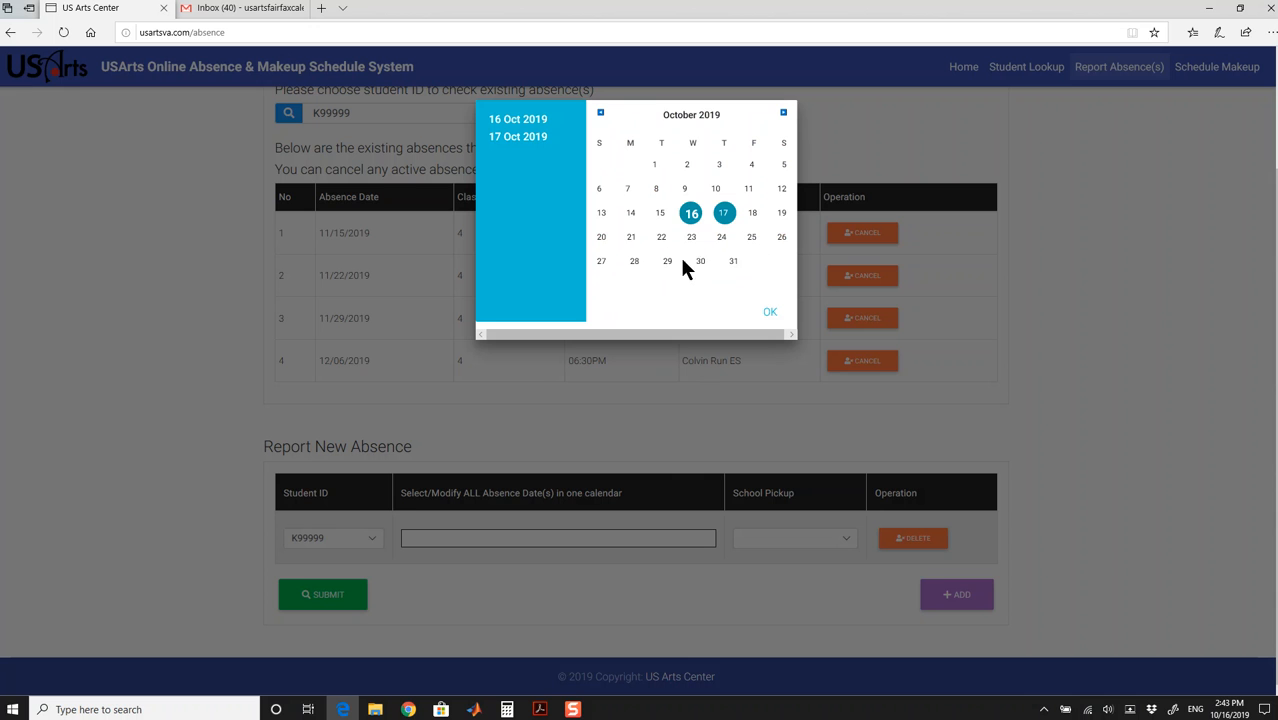
pyautogui.click(691, 215)
pyautogui.click(724, 214)
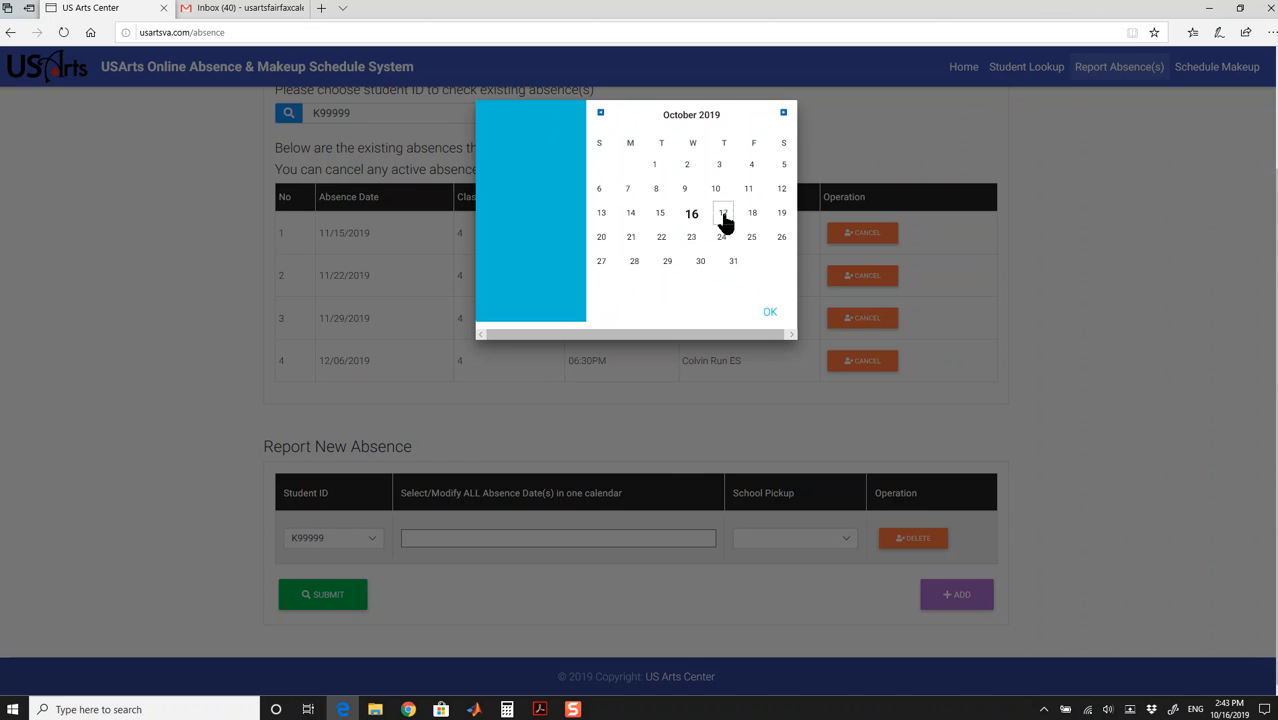
pyautogui.click(752, 214)
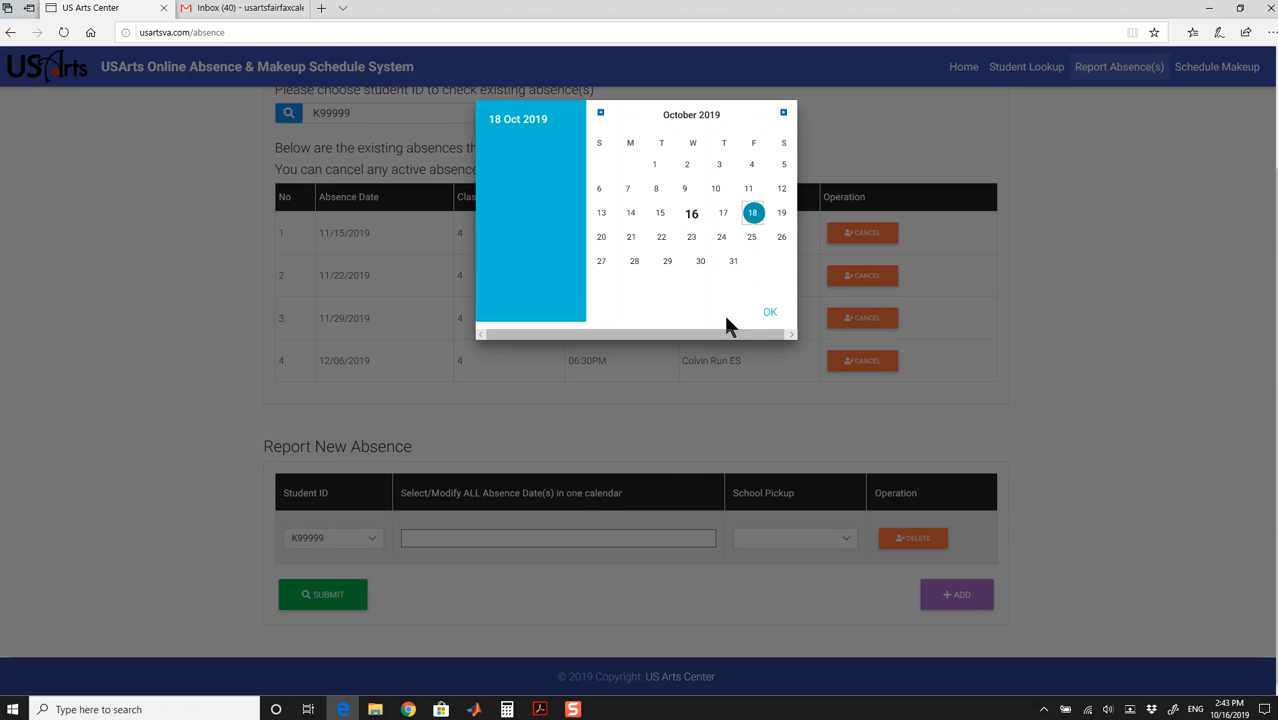
pyautogui.click(752, 214)
pyautogui.click(783, 113)
pyautogui.click(783, 113)
pyautogui.click(783, 113)
pyautogui.click(752, 237)
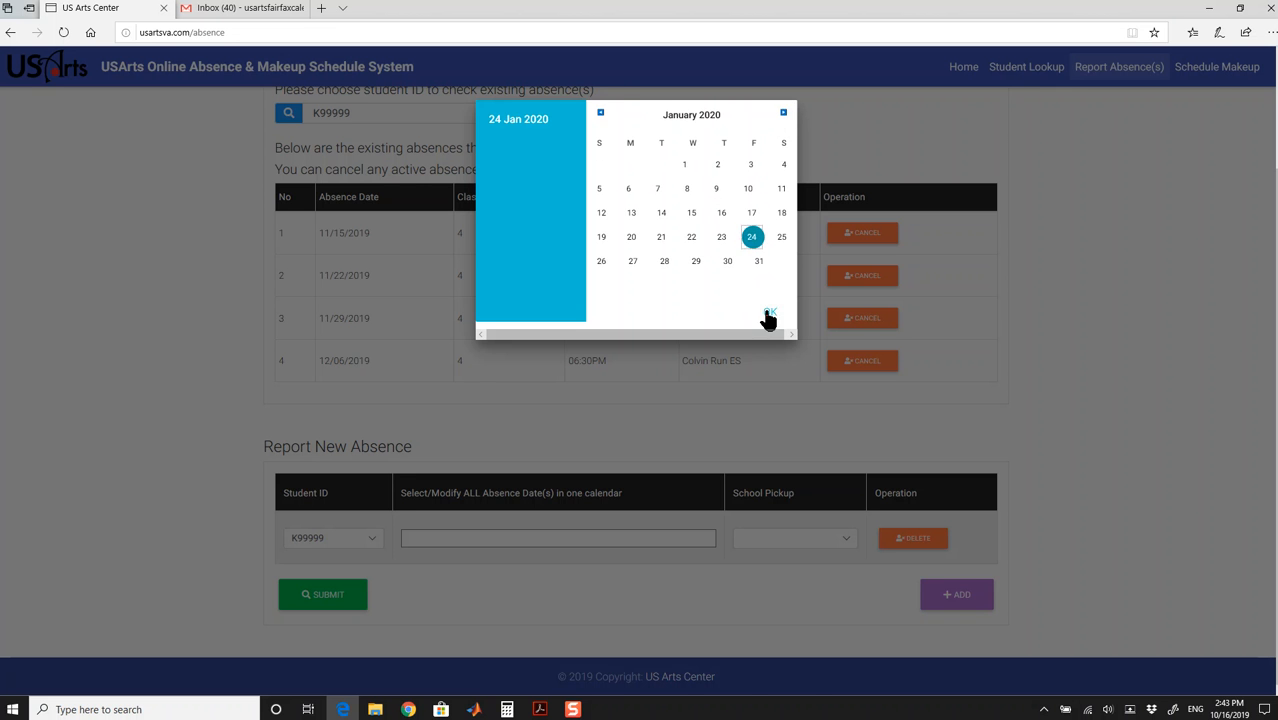
pyautogui.click(768, 313)
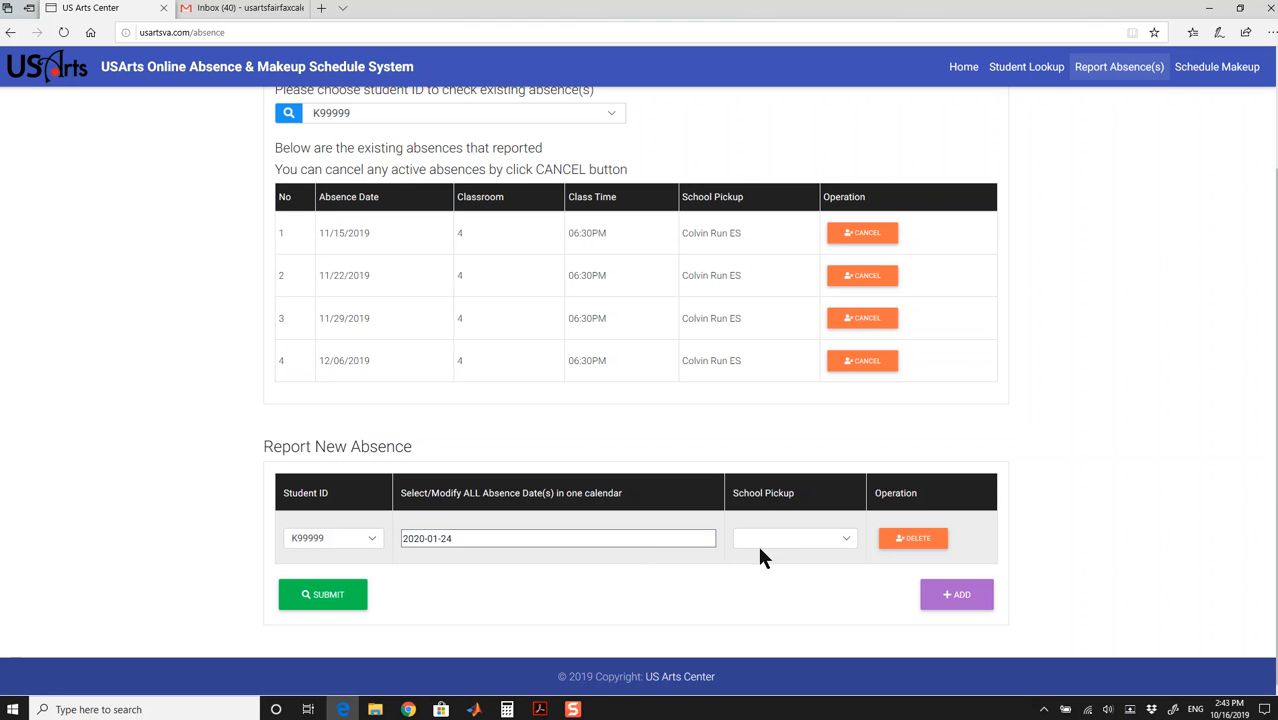
# Step: Remove 24 January 2020 from the new absence's dates
pyautogui.click(659, 540)
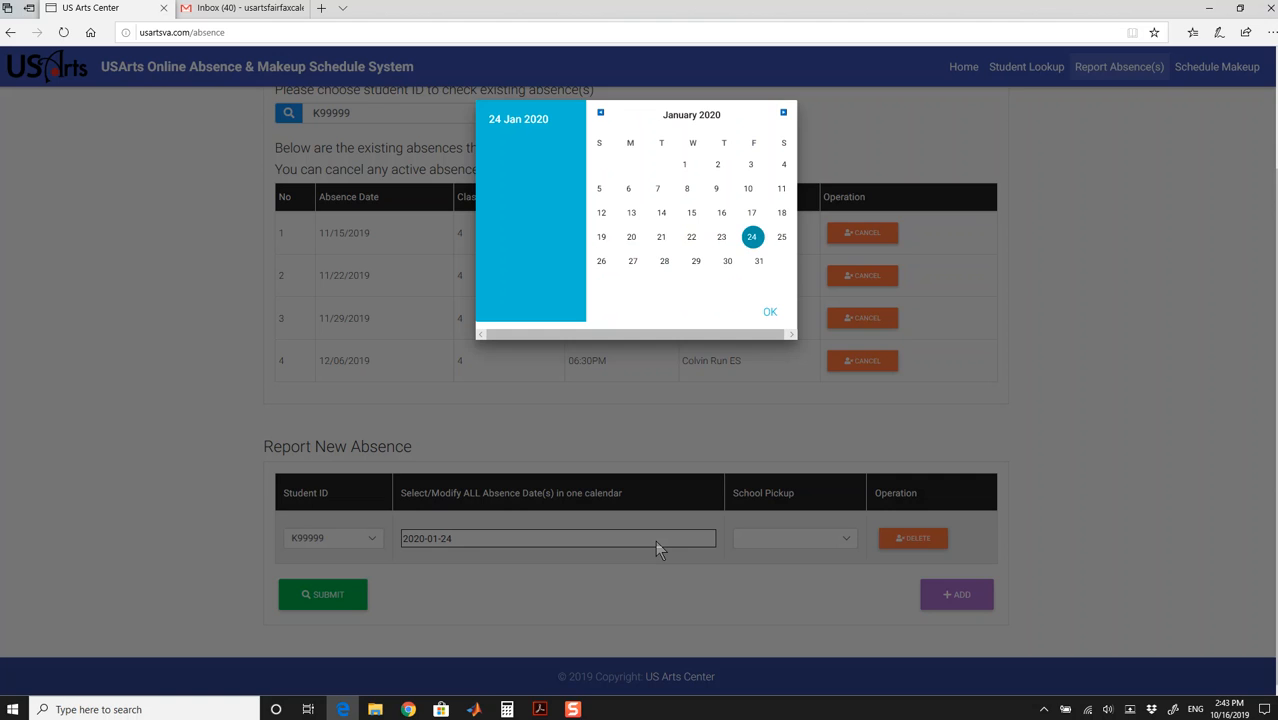
pyautogui.click(753, 240)
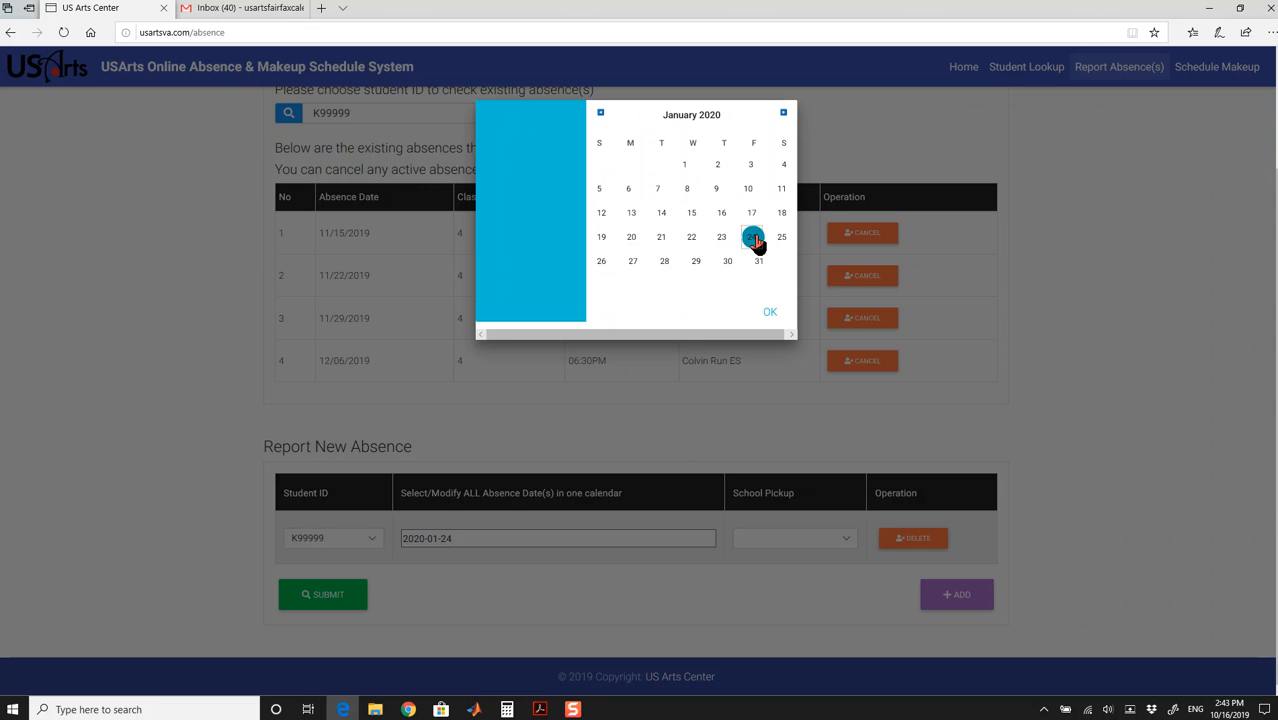
pyautogui.click(770, 314)
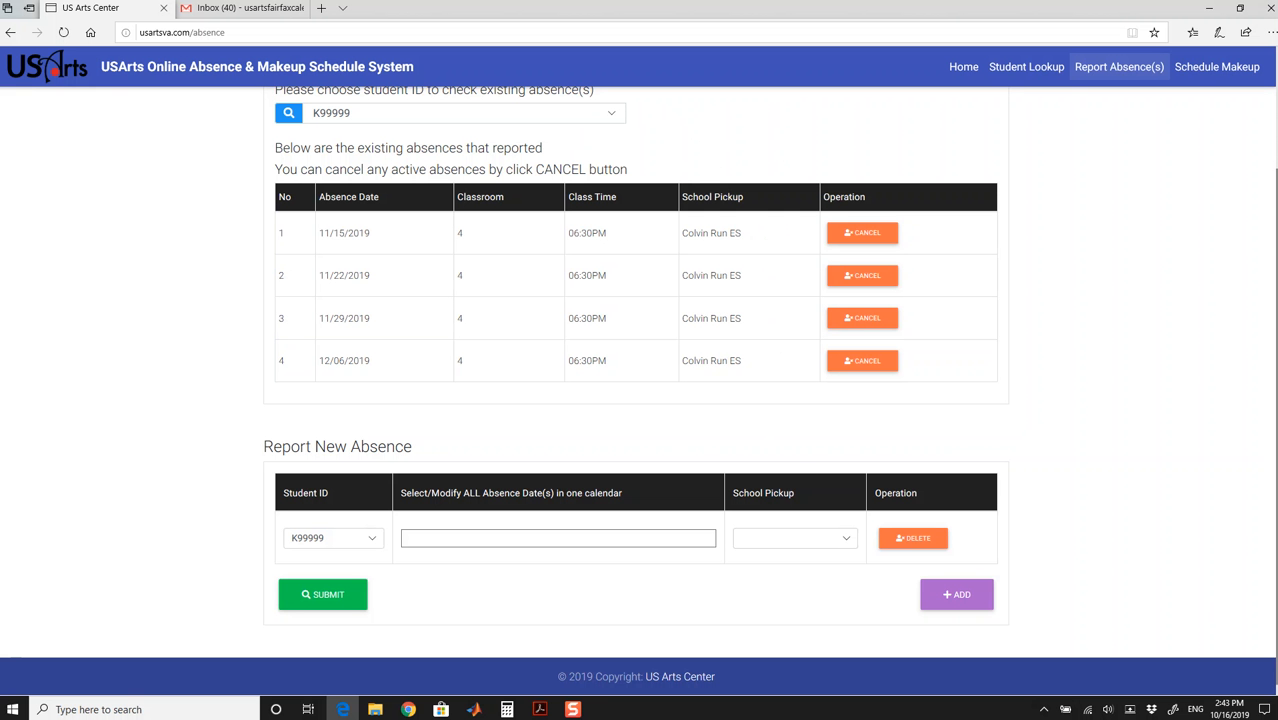